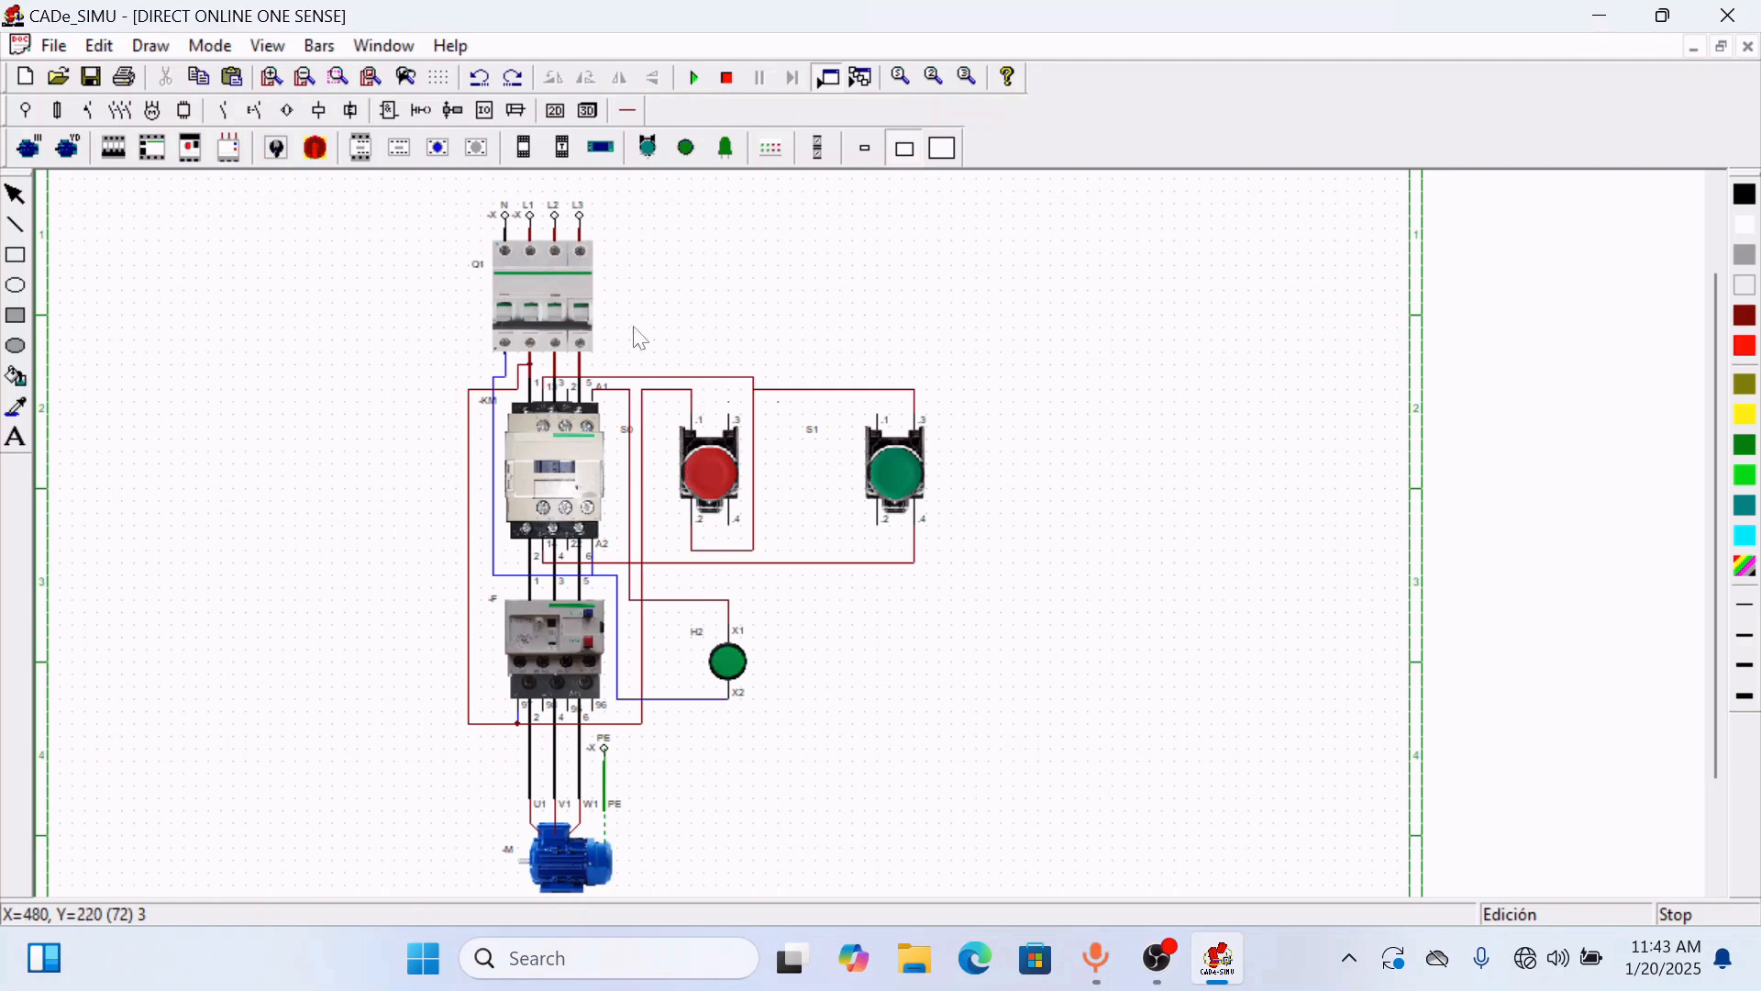
# - Simulate the direct online starter: close breaker Q1, start the motor with green pushbutton S1, and stop it with red pushbutton S0
pyautogui.click(696, 78)
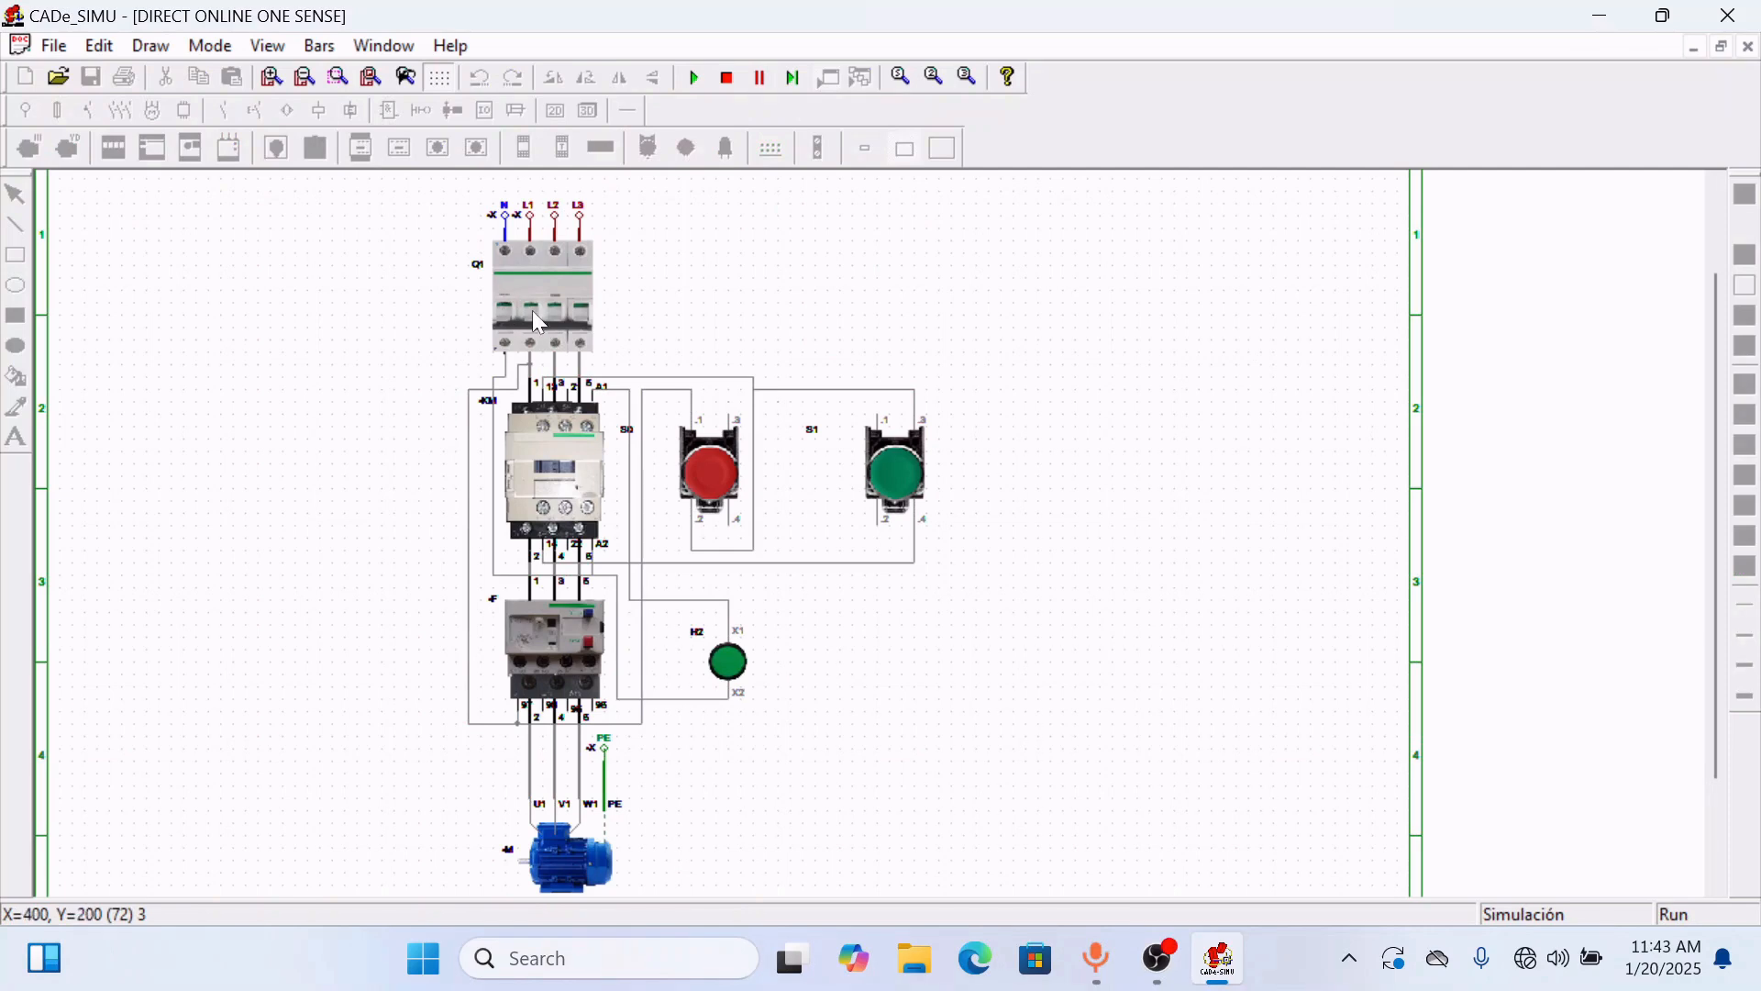
pyautogui.click(534, 314)
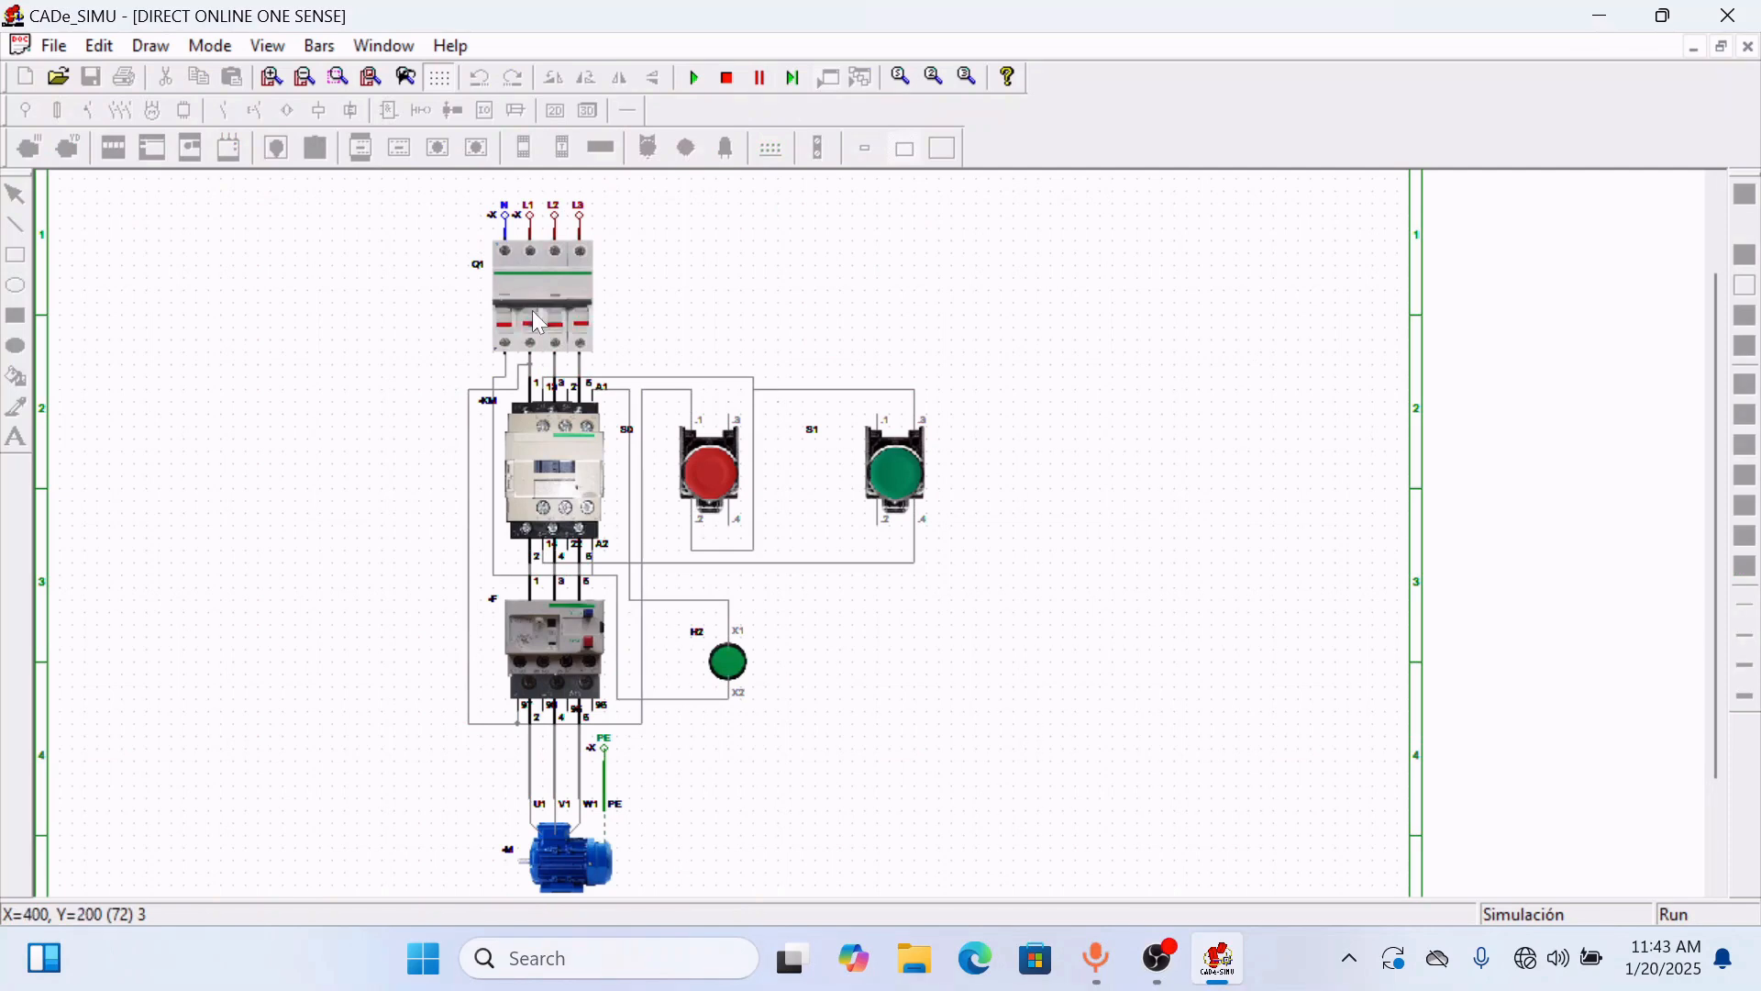
pyautogui.click(891, 478)
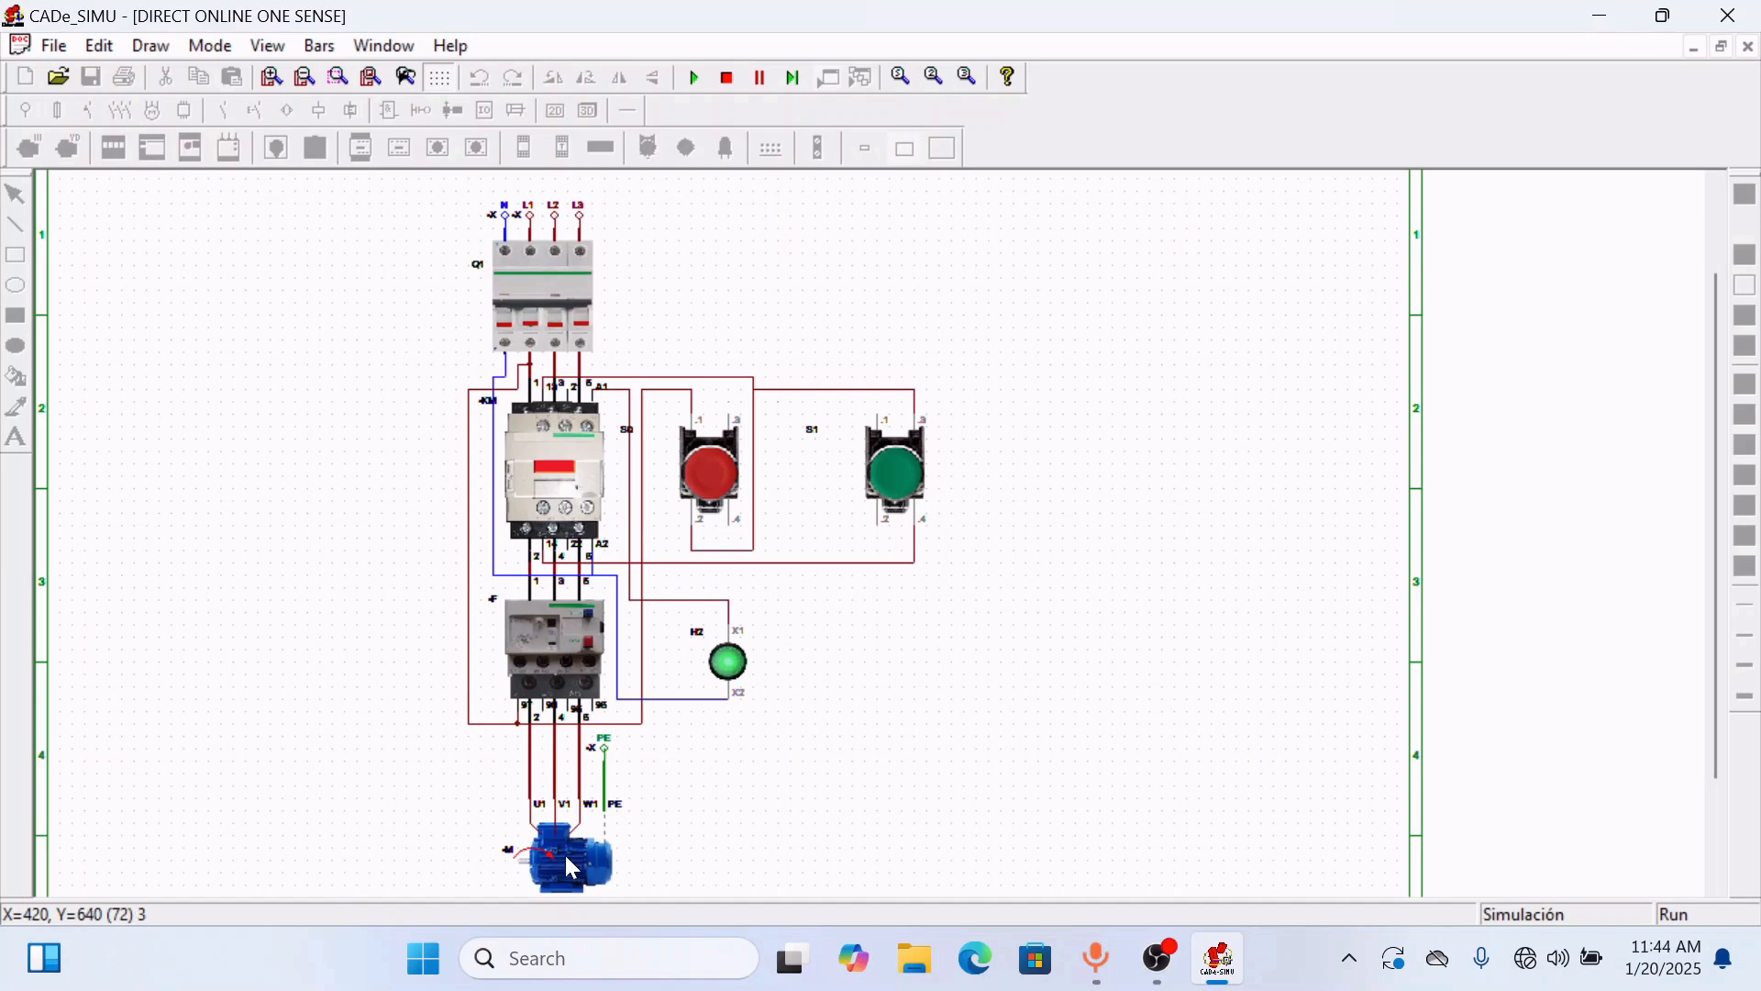
pyautogui.click(711, 476)
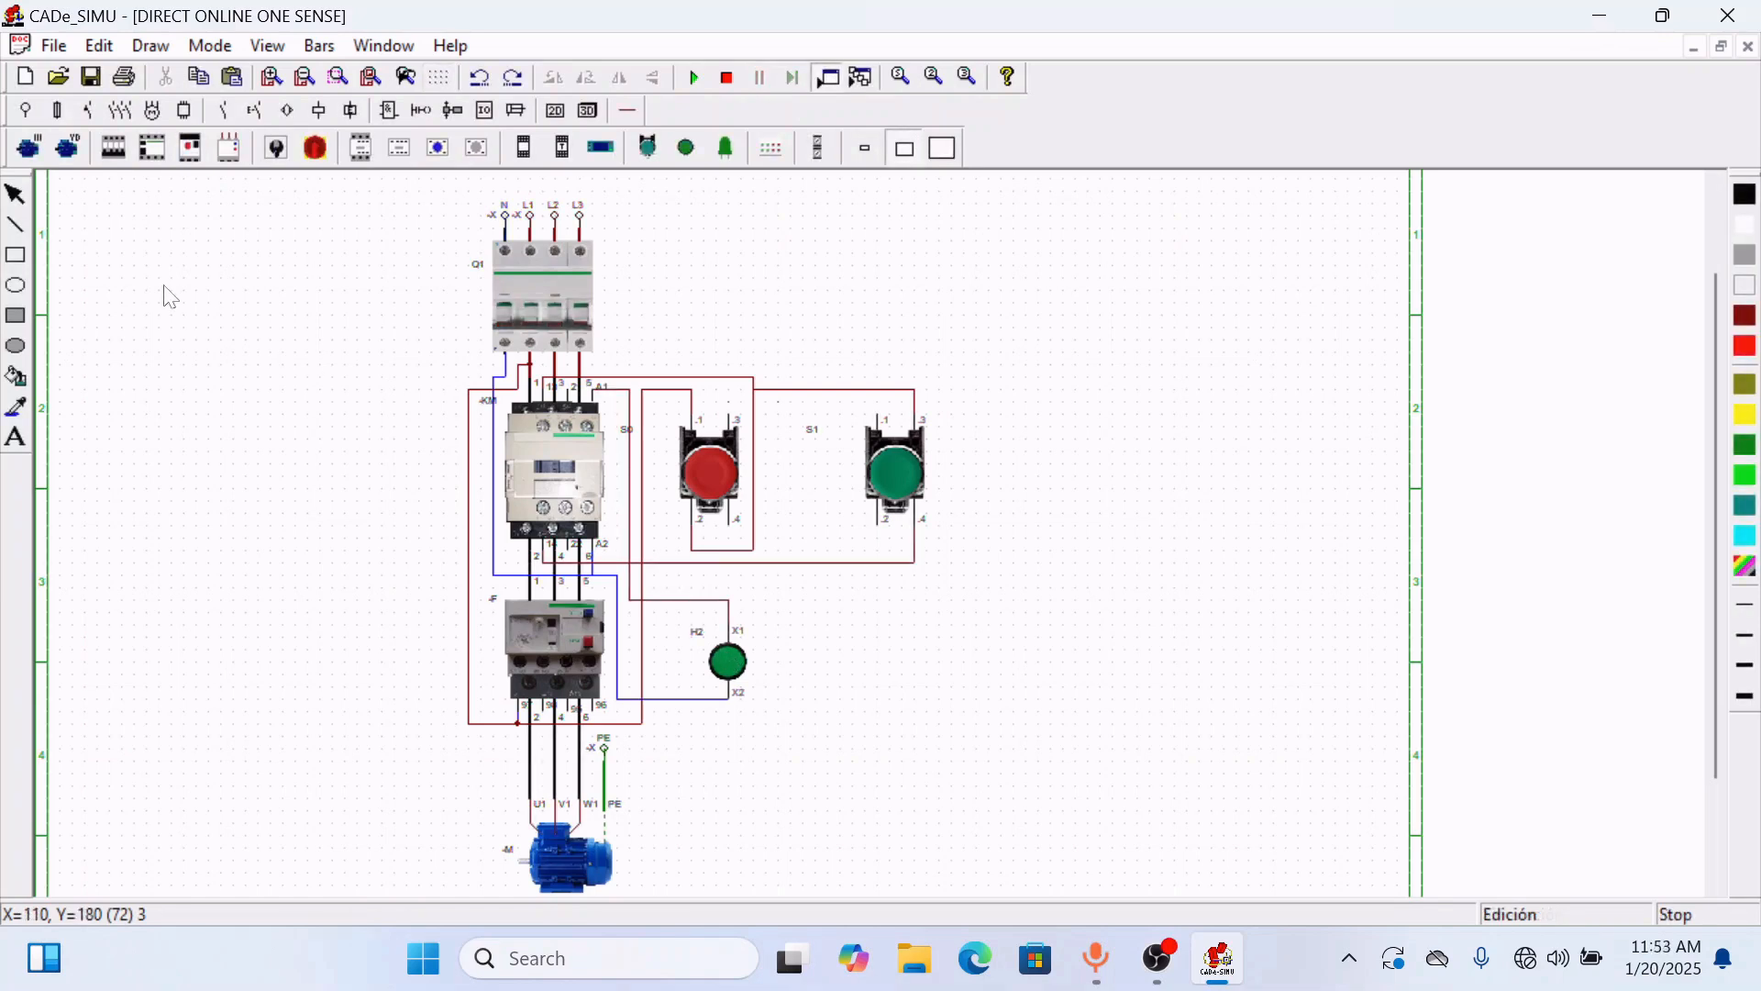
# - Create a new blank drawing and zoom so its upper part fills the workspace
pyautogui.click(58, 55)
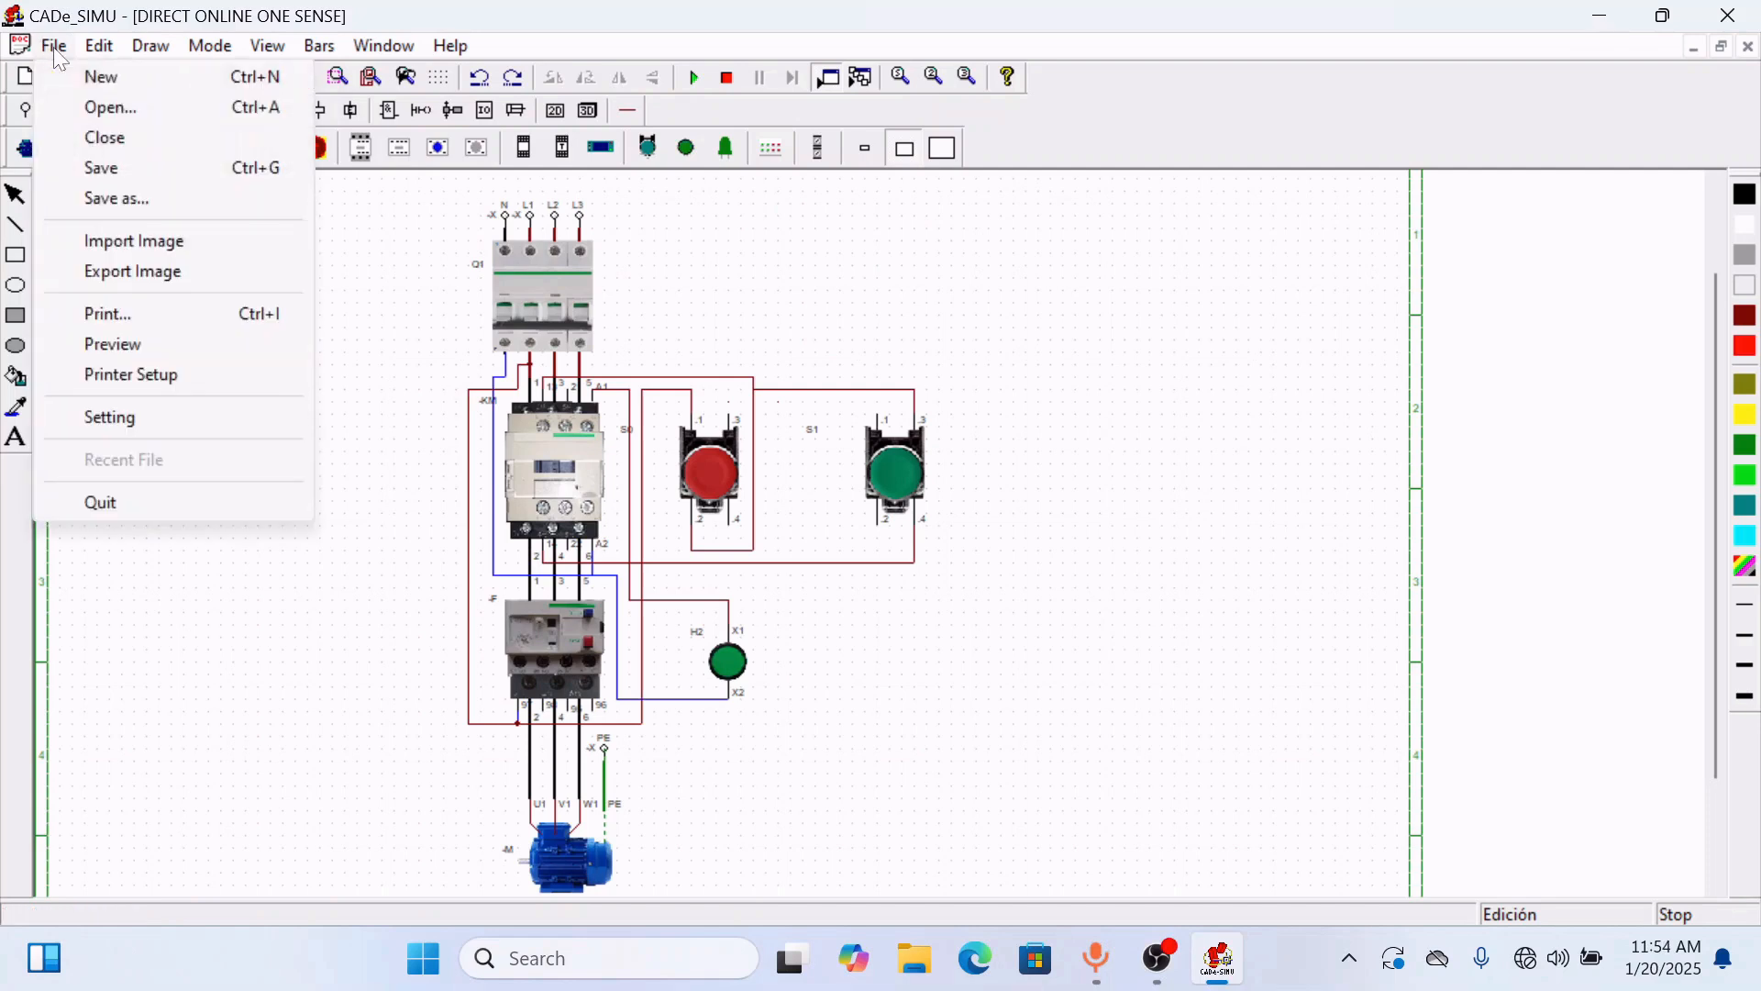
pyautogui.click(120, 83)
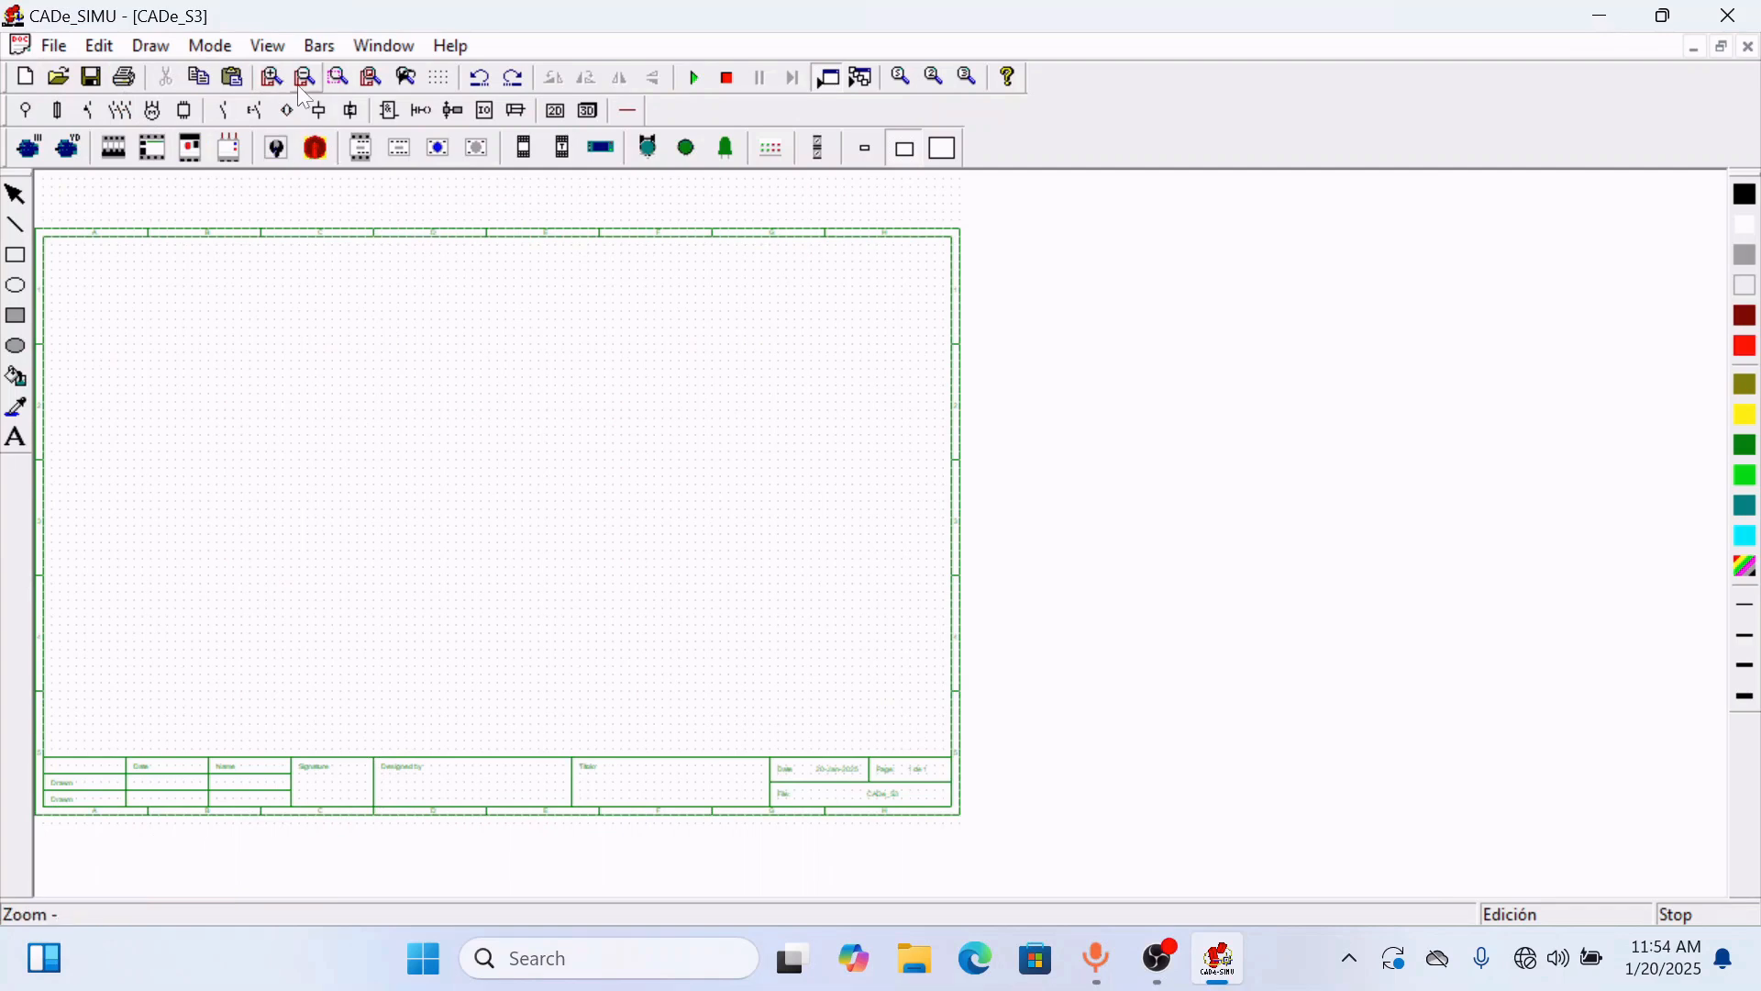
pyautogui.click(273, 79)
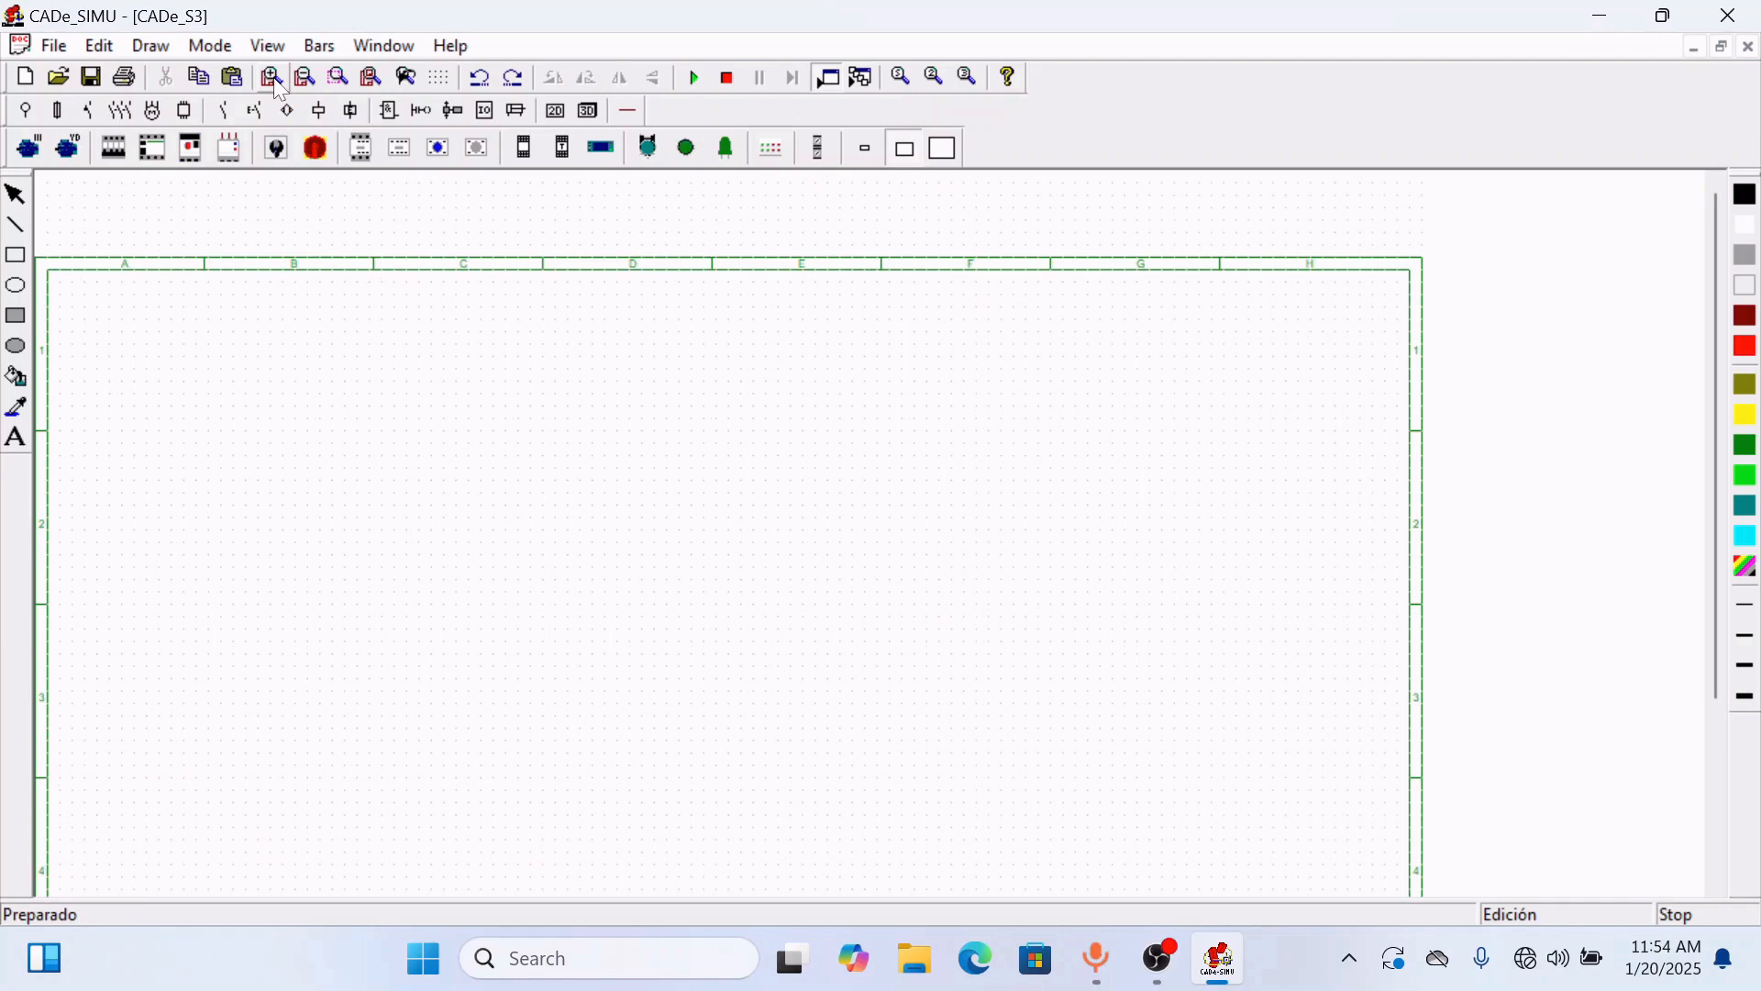
pyautogui.click(274, 79)
pyautogui.click(308, 83)
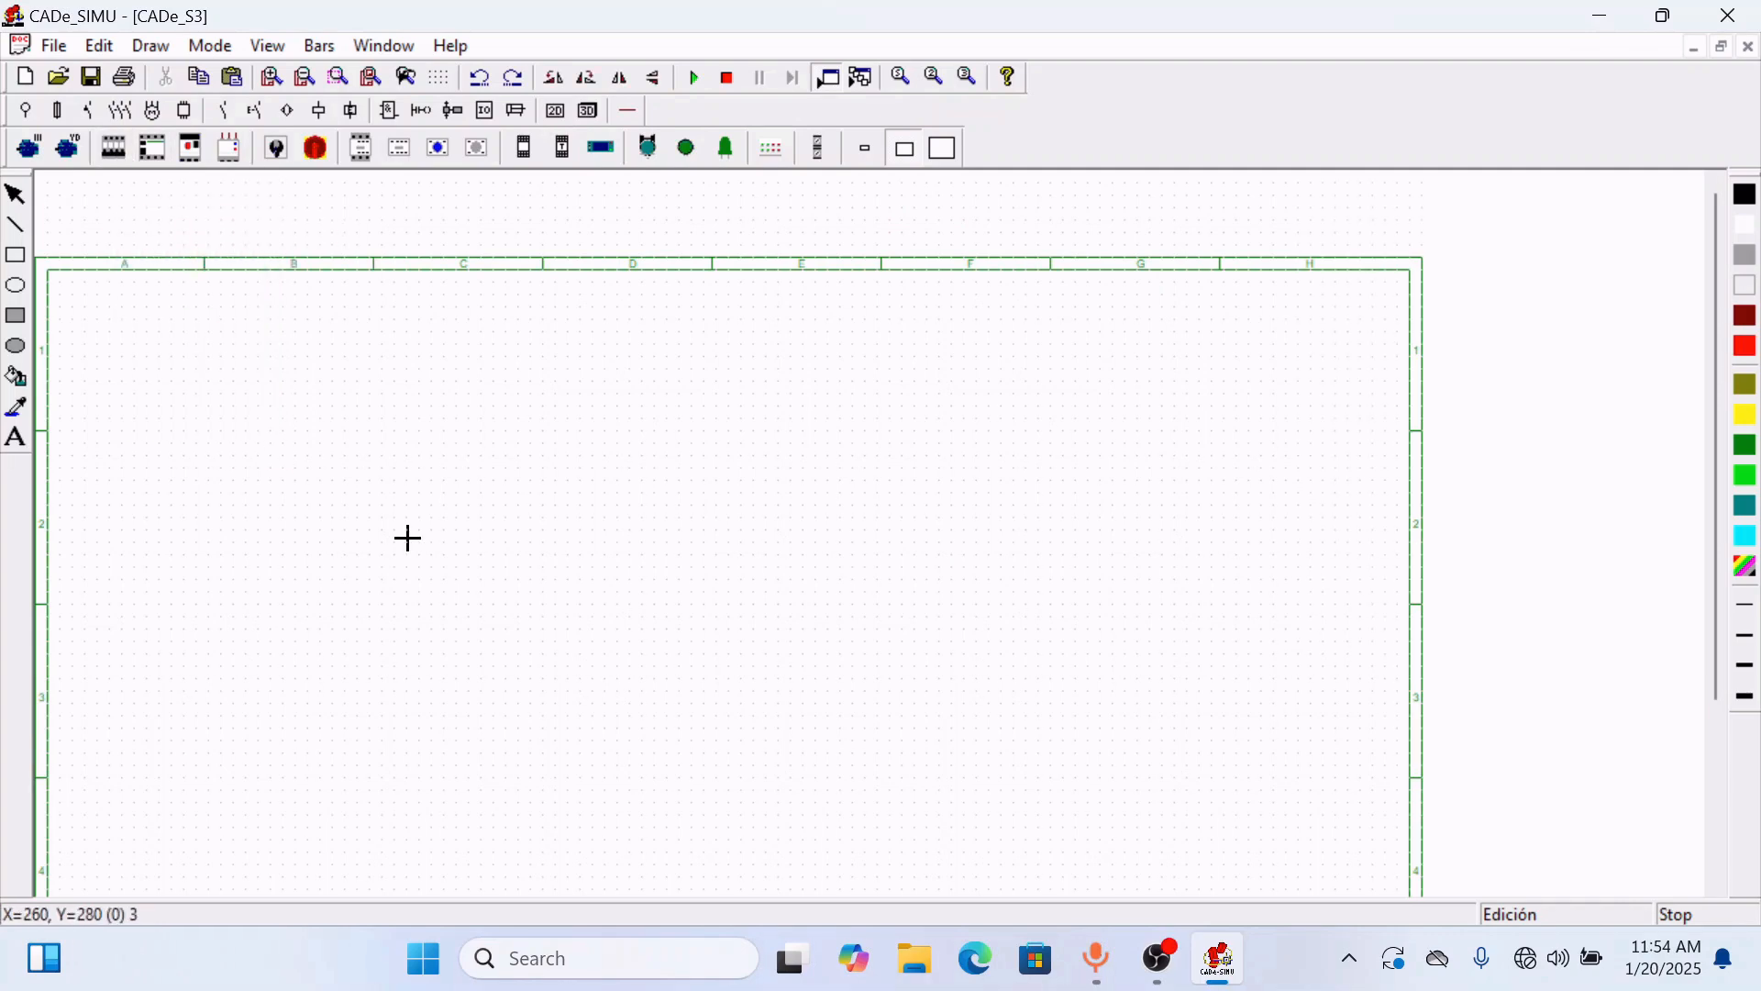
# - Place a four-pole 2D circuit breaker near the sheet's top in column C, with its size set to Pequeño
pyautogui.click(393, 353)
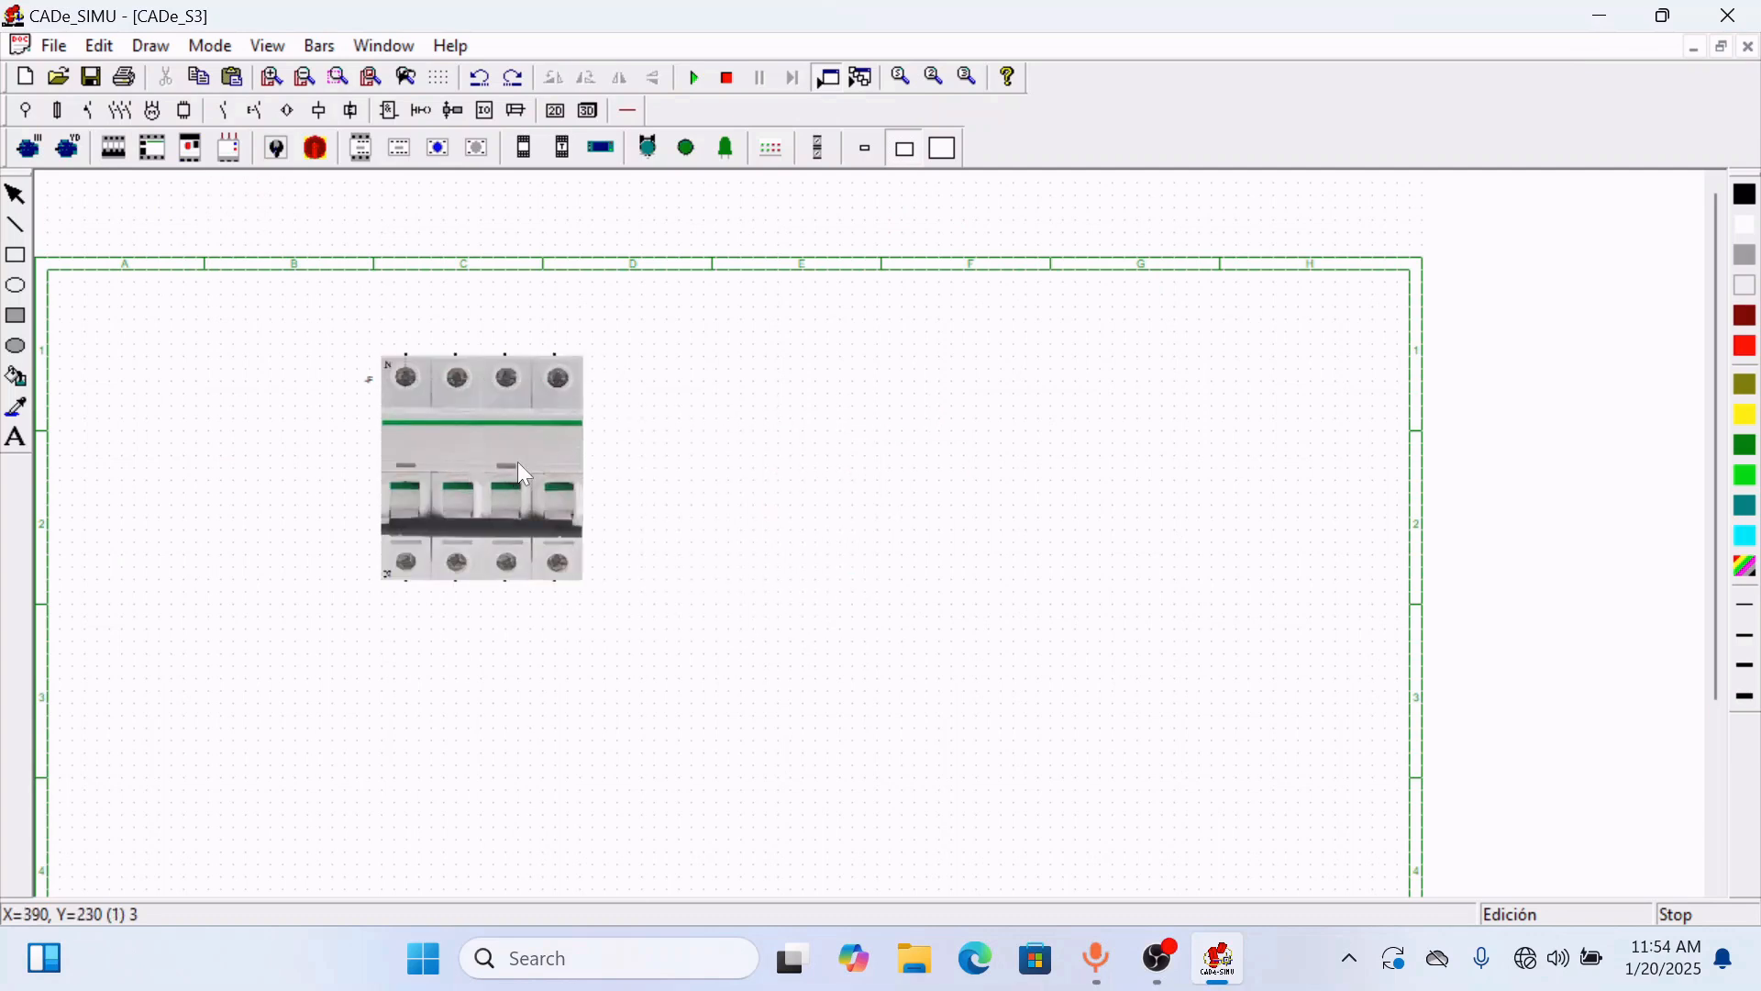
pyautogui.doubleClick(509, 456)
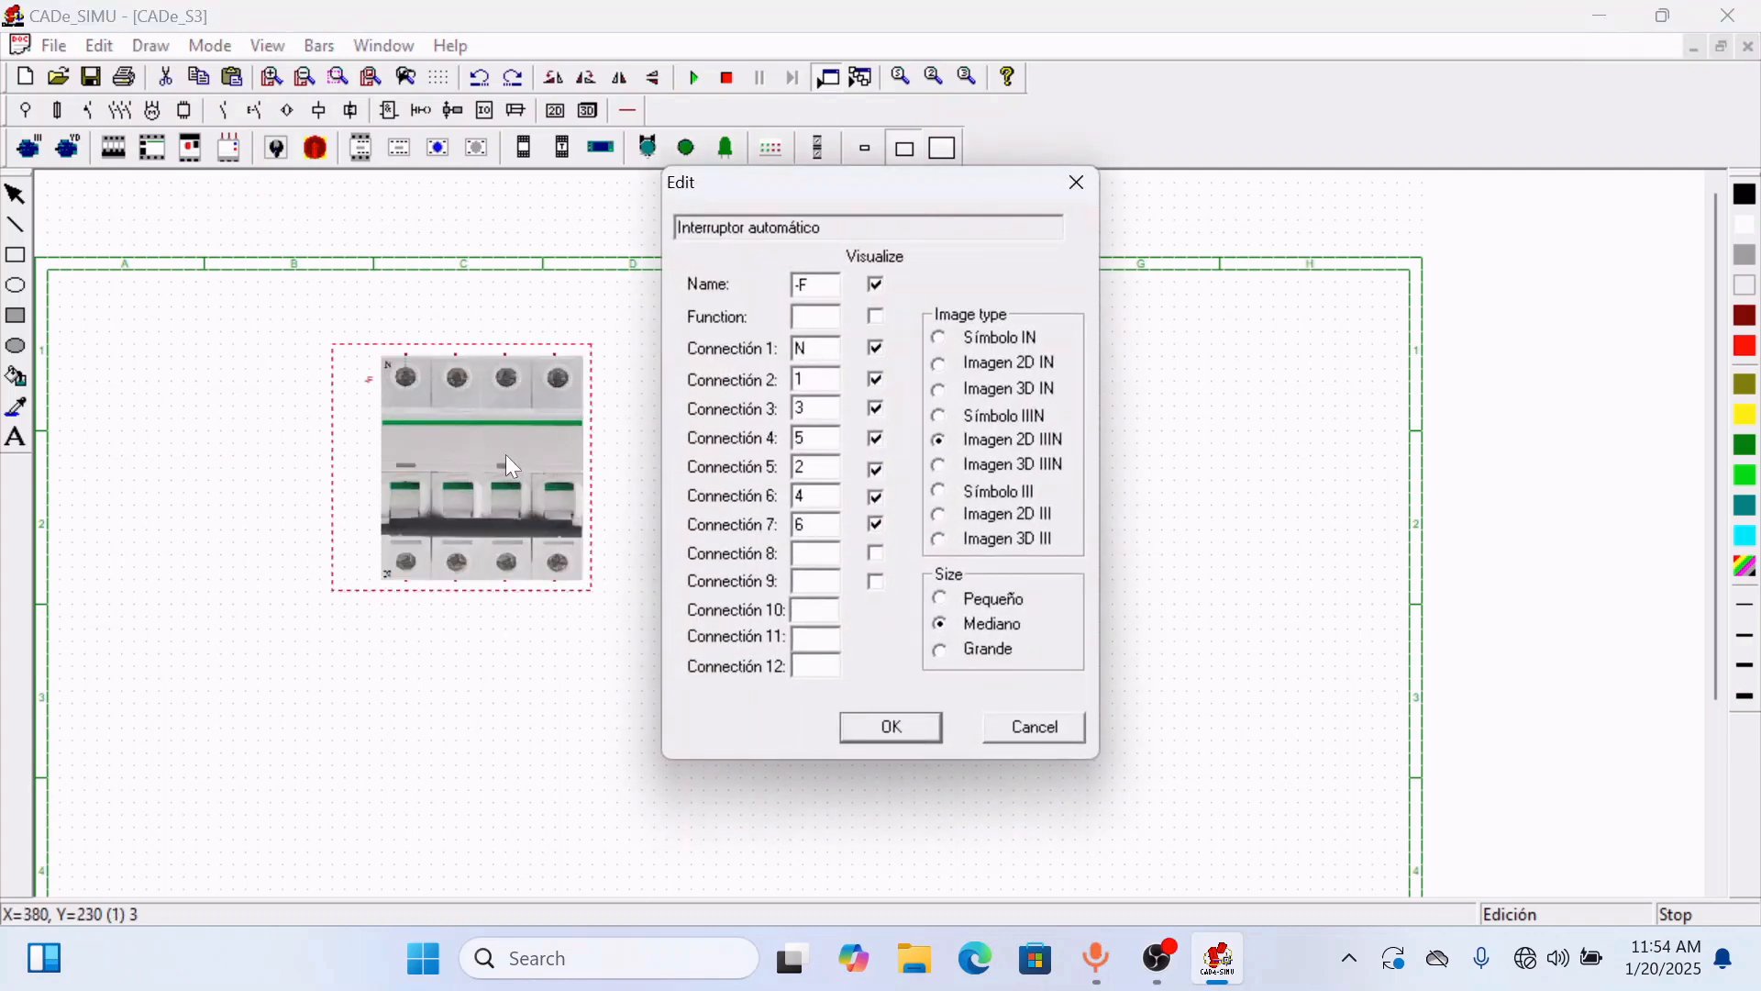
pyautogui.click(899, 727)
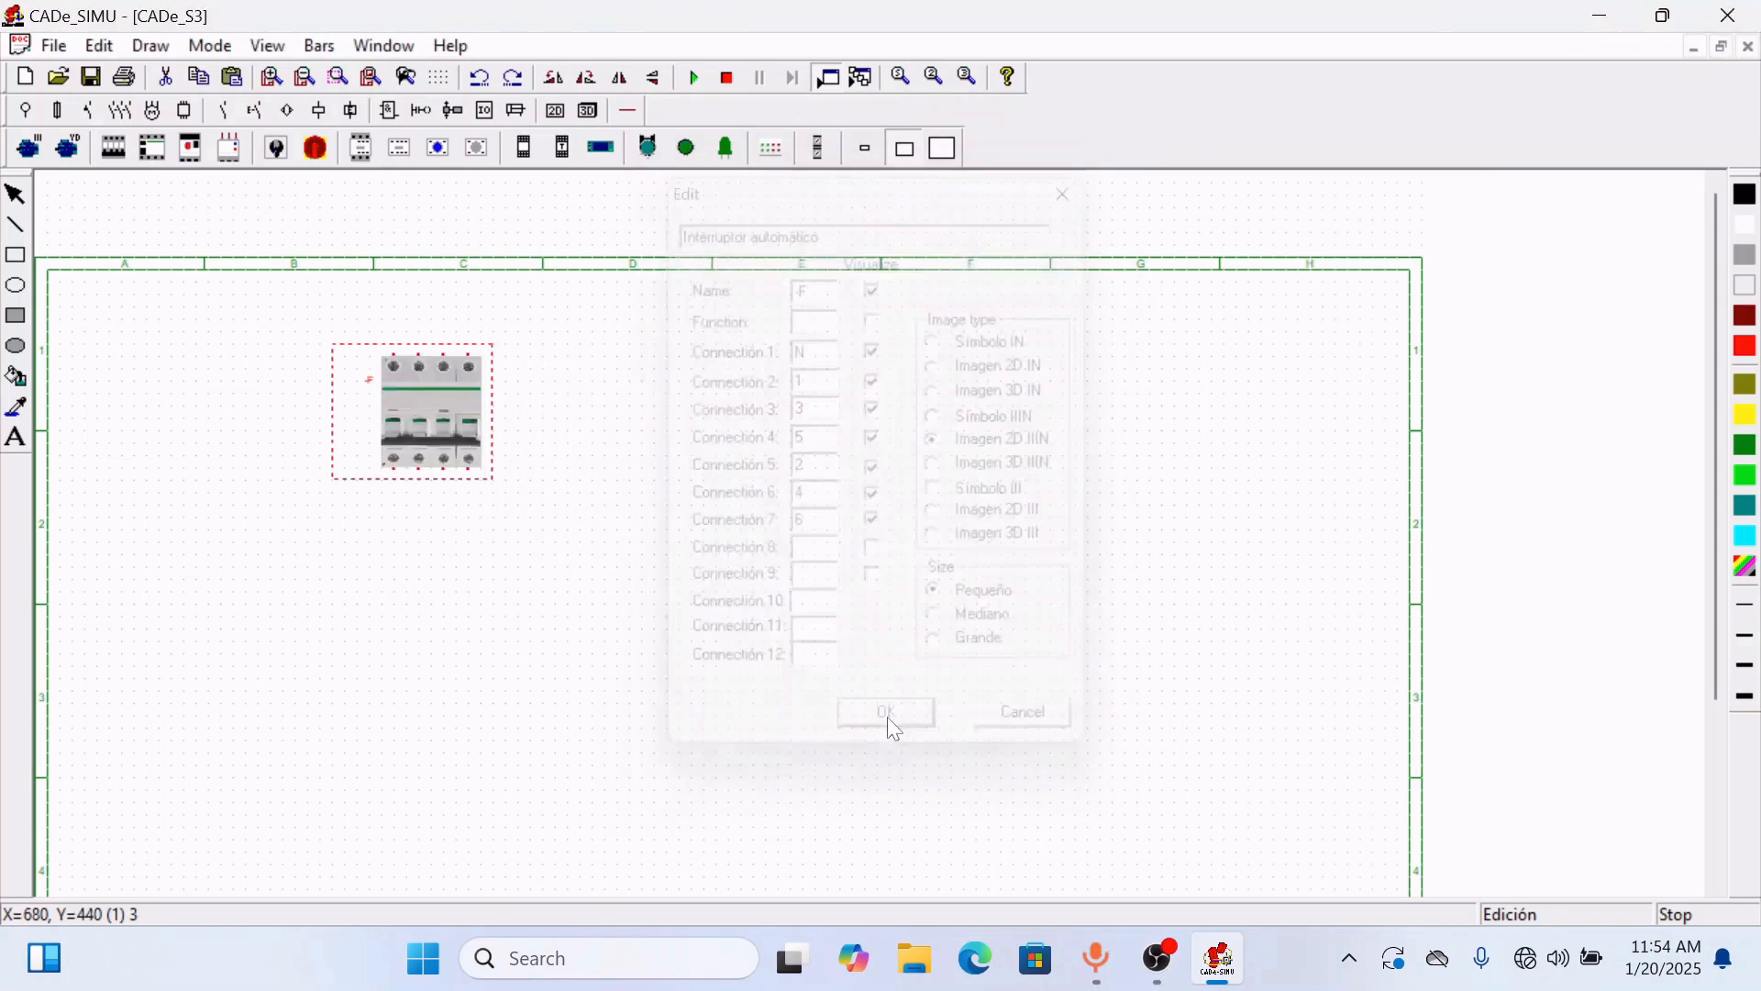
pyautogui.moveTo(428, 415); pyautogui.dragTo(460, 422)
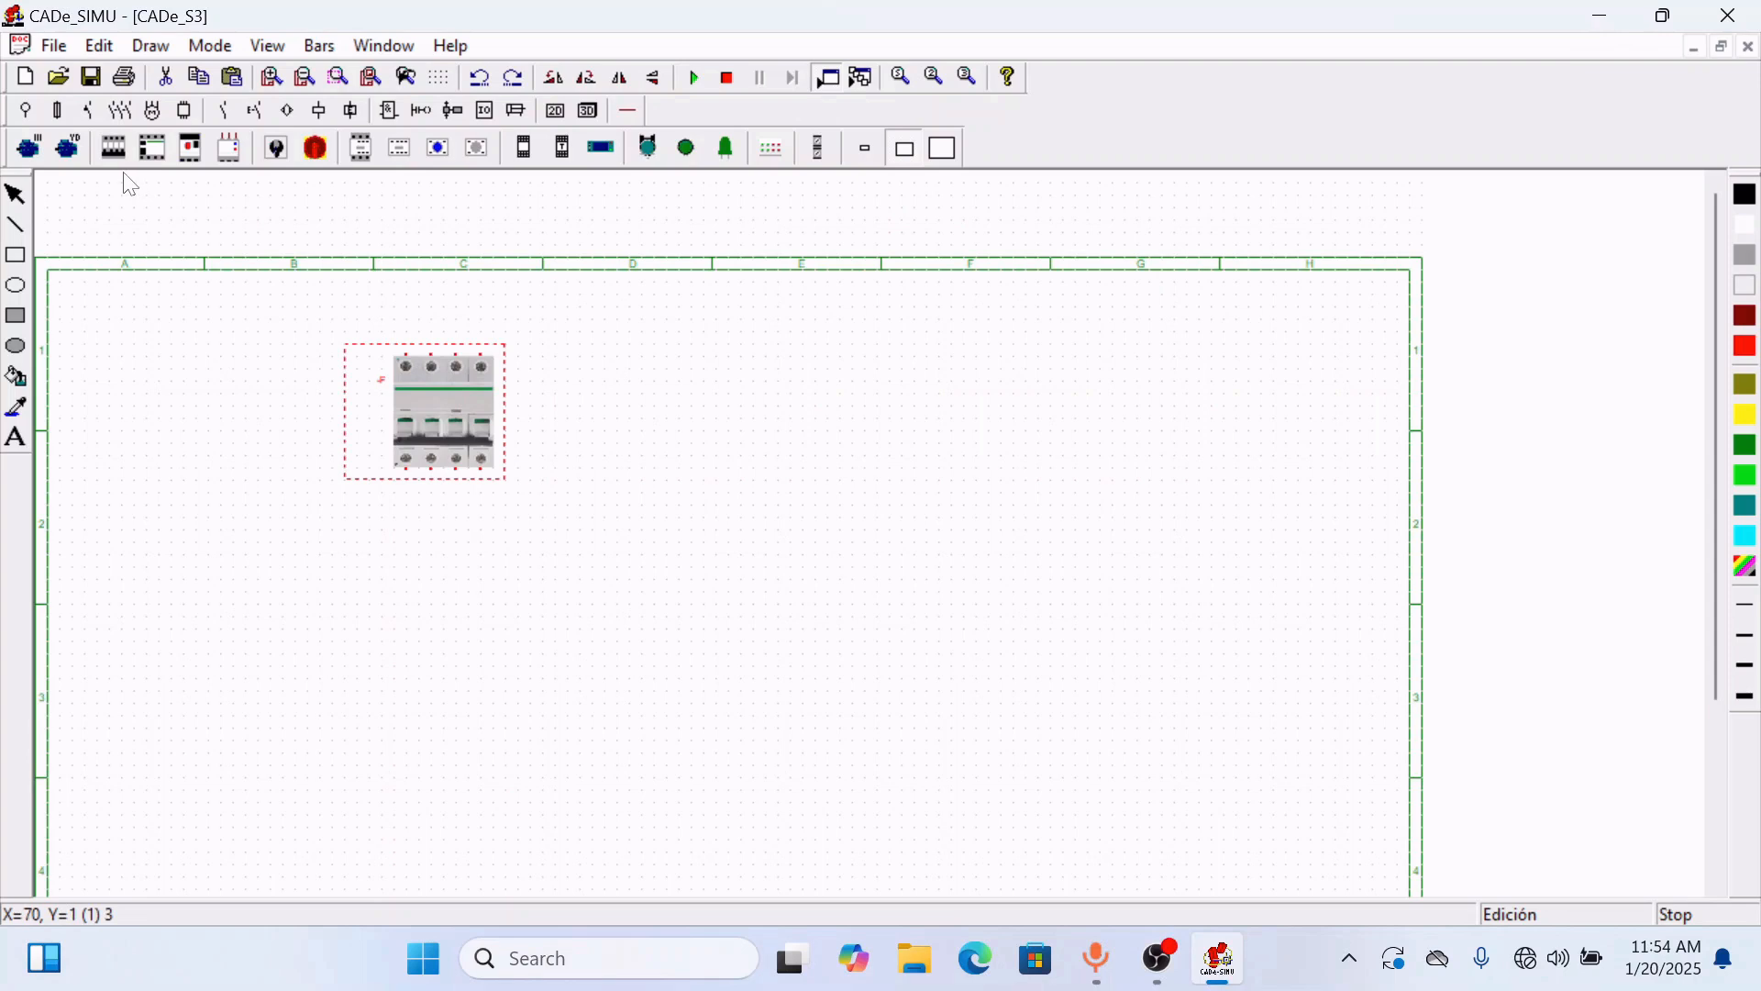
# - Add a 2D contactor to the drawing and set its size to Pequeño
pyautogui.click(358, 154)
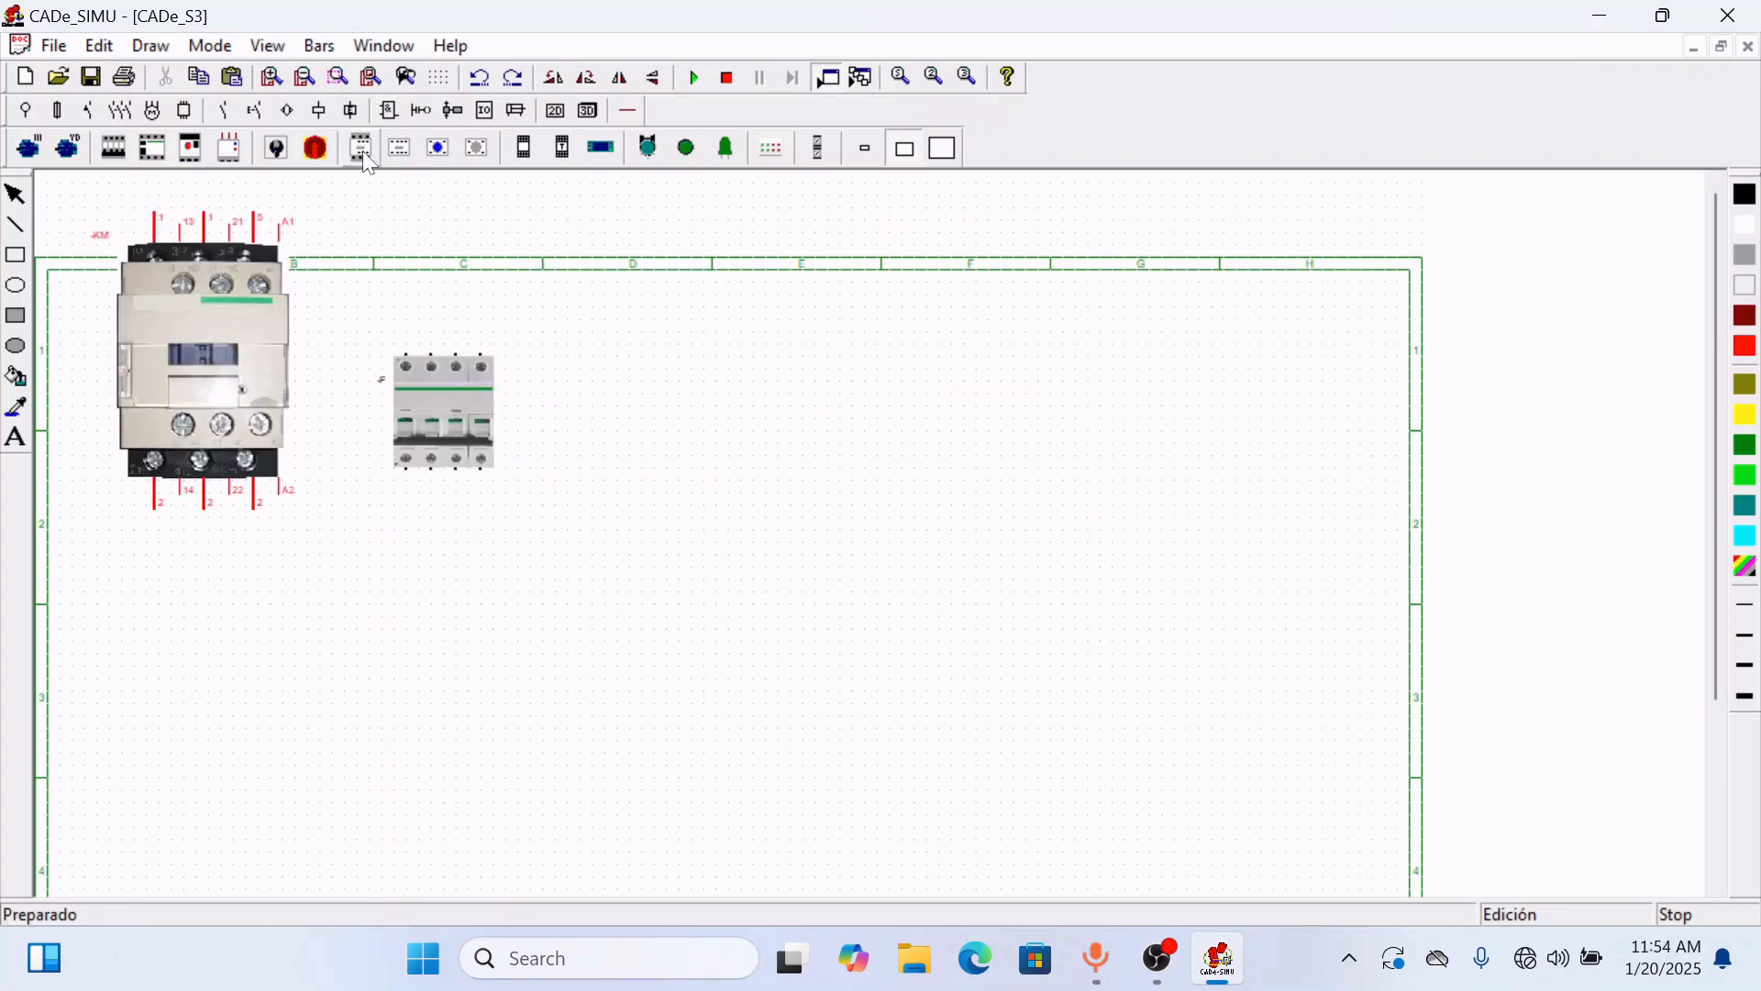
pyautogui.click(631, 337)
pyautogui.doubleClick(751, 459)
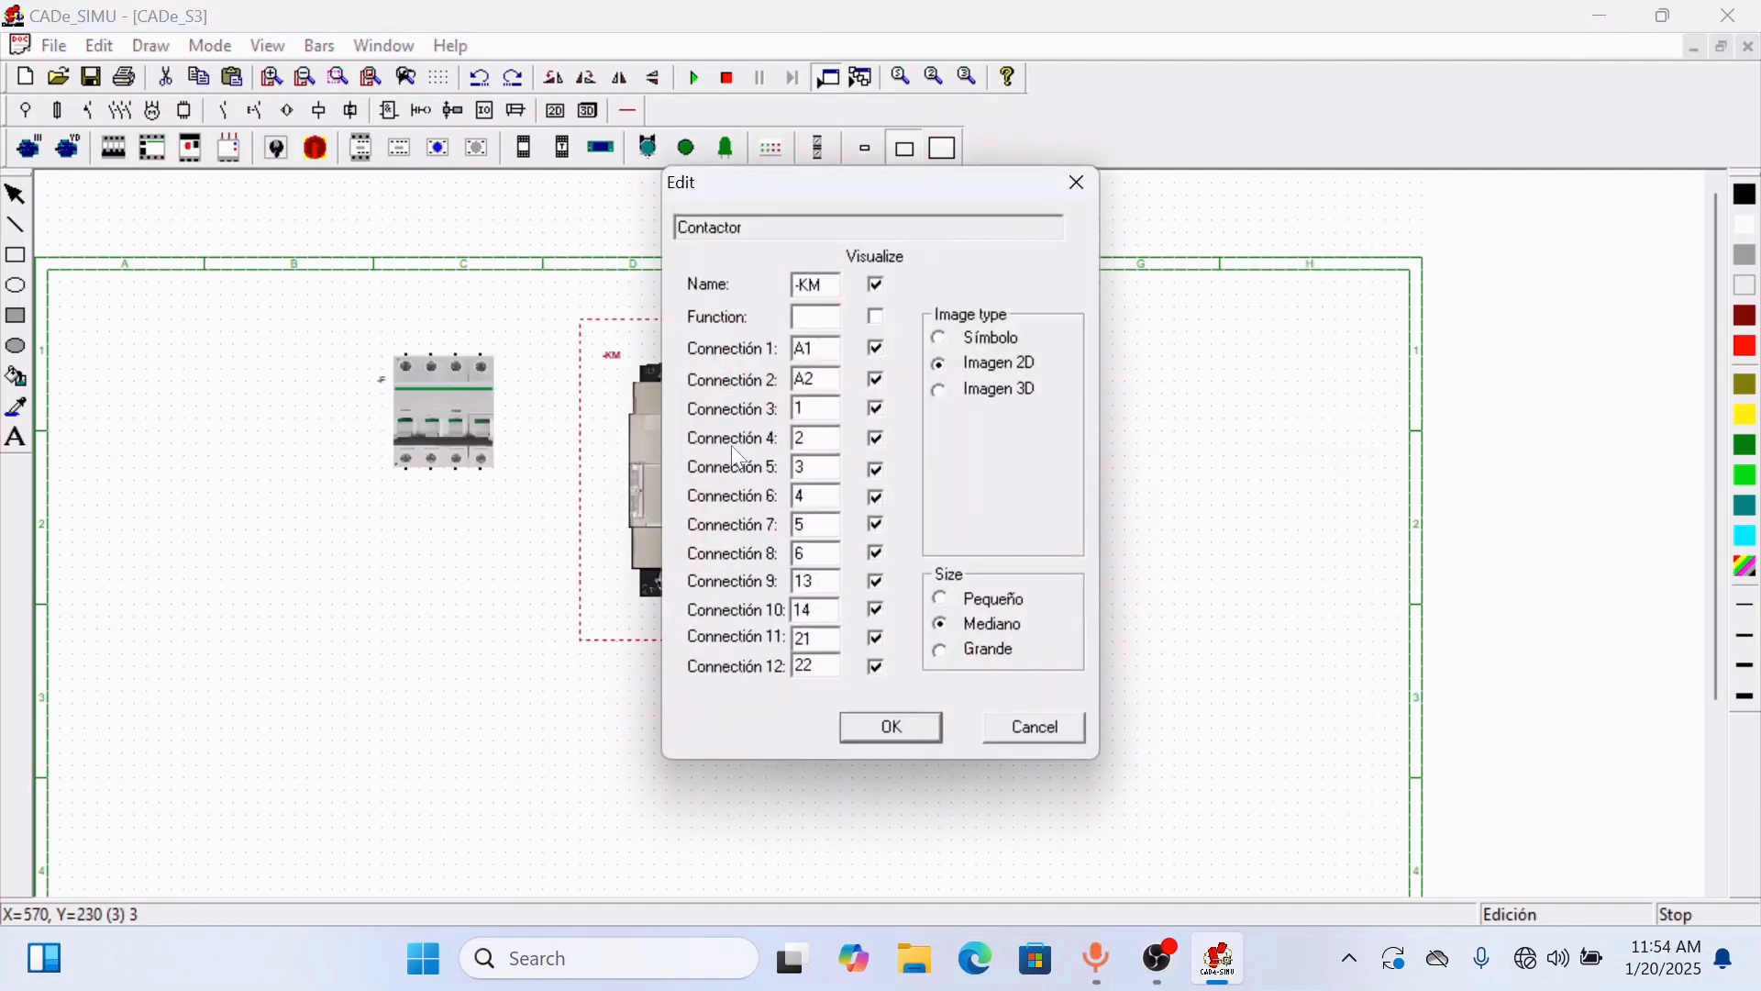
pyautogui.click(937, 596)
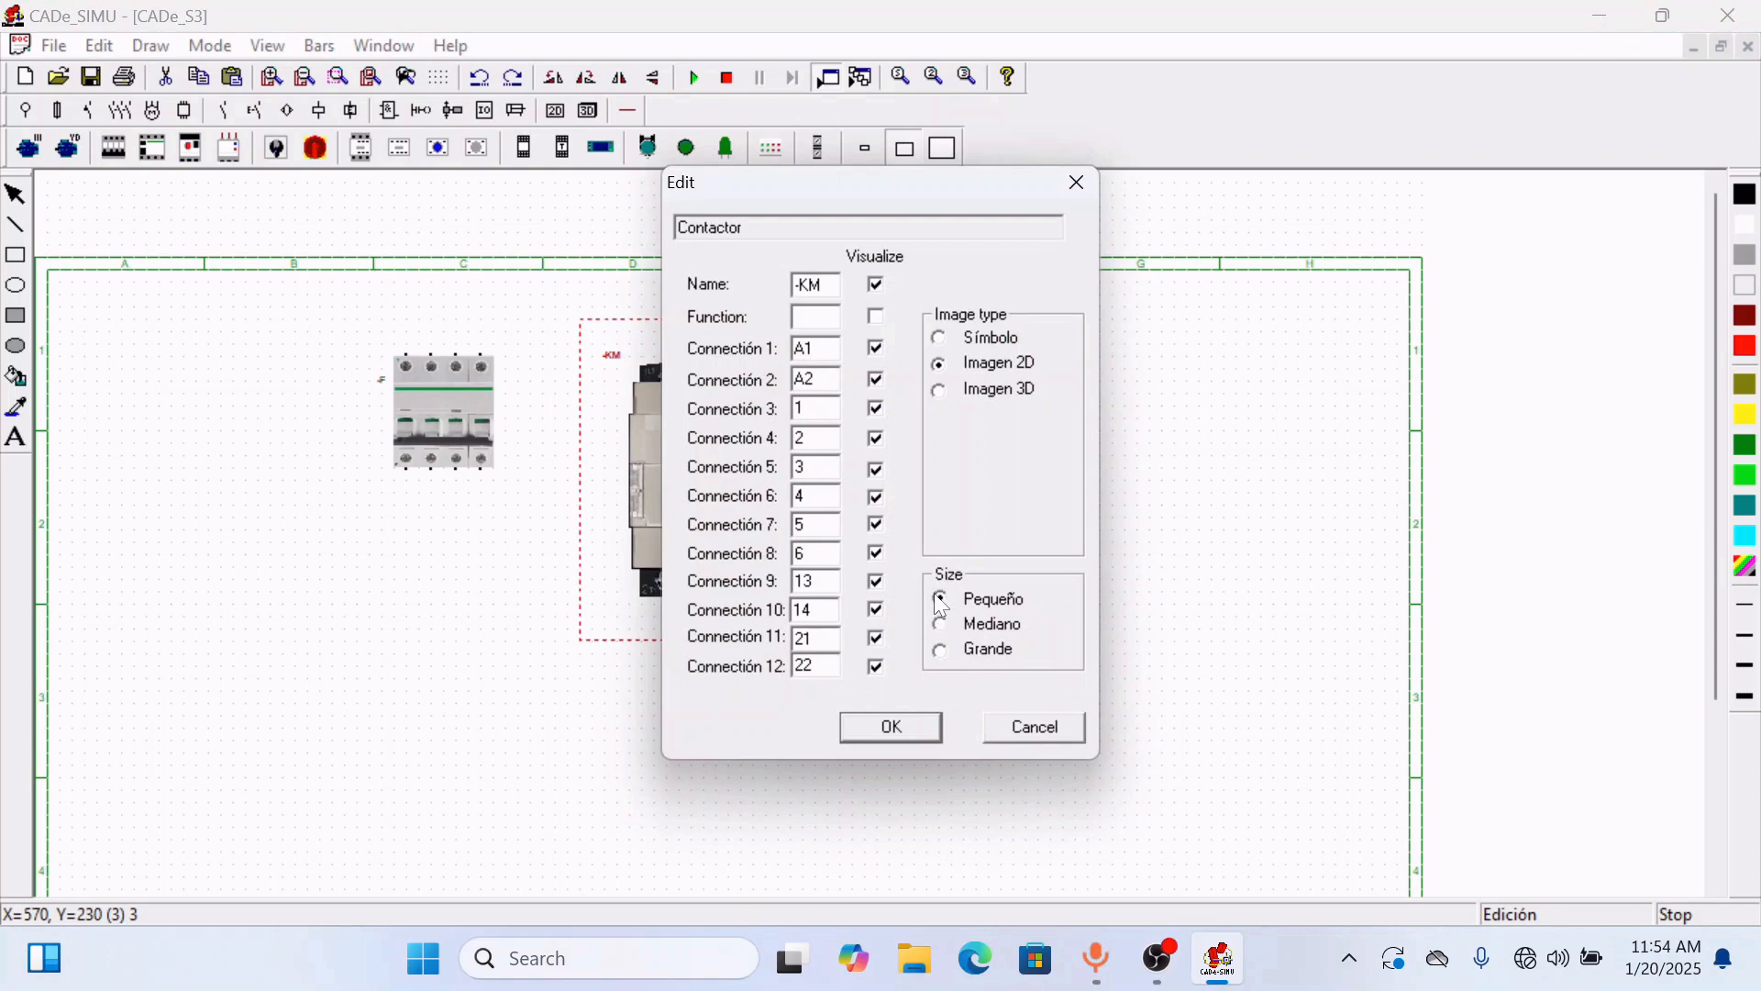
pyautogui.click(892, 730)
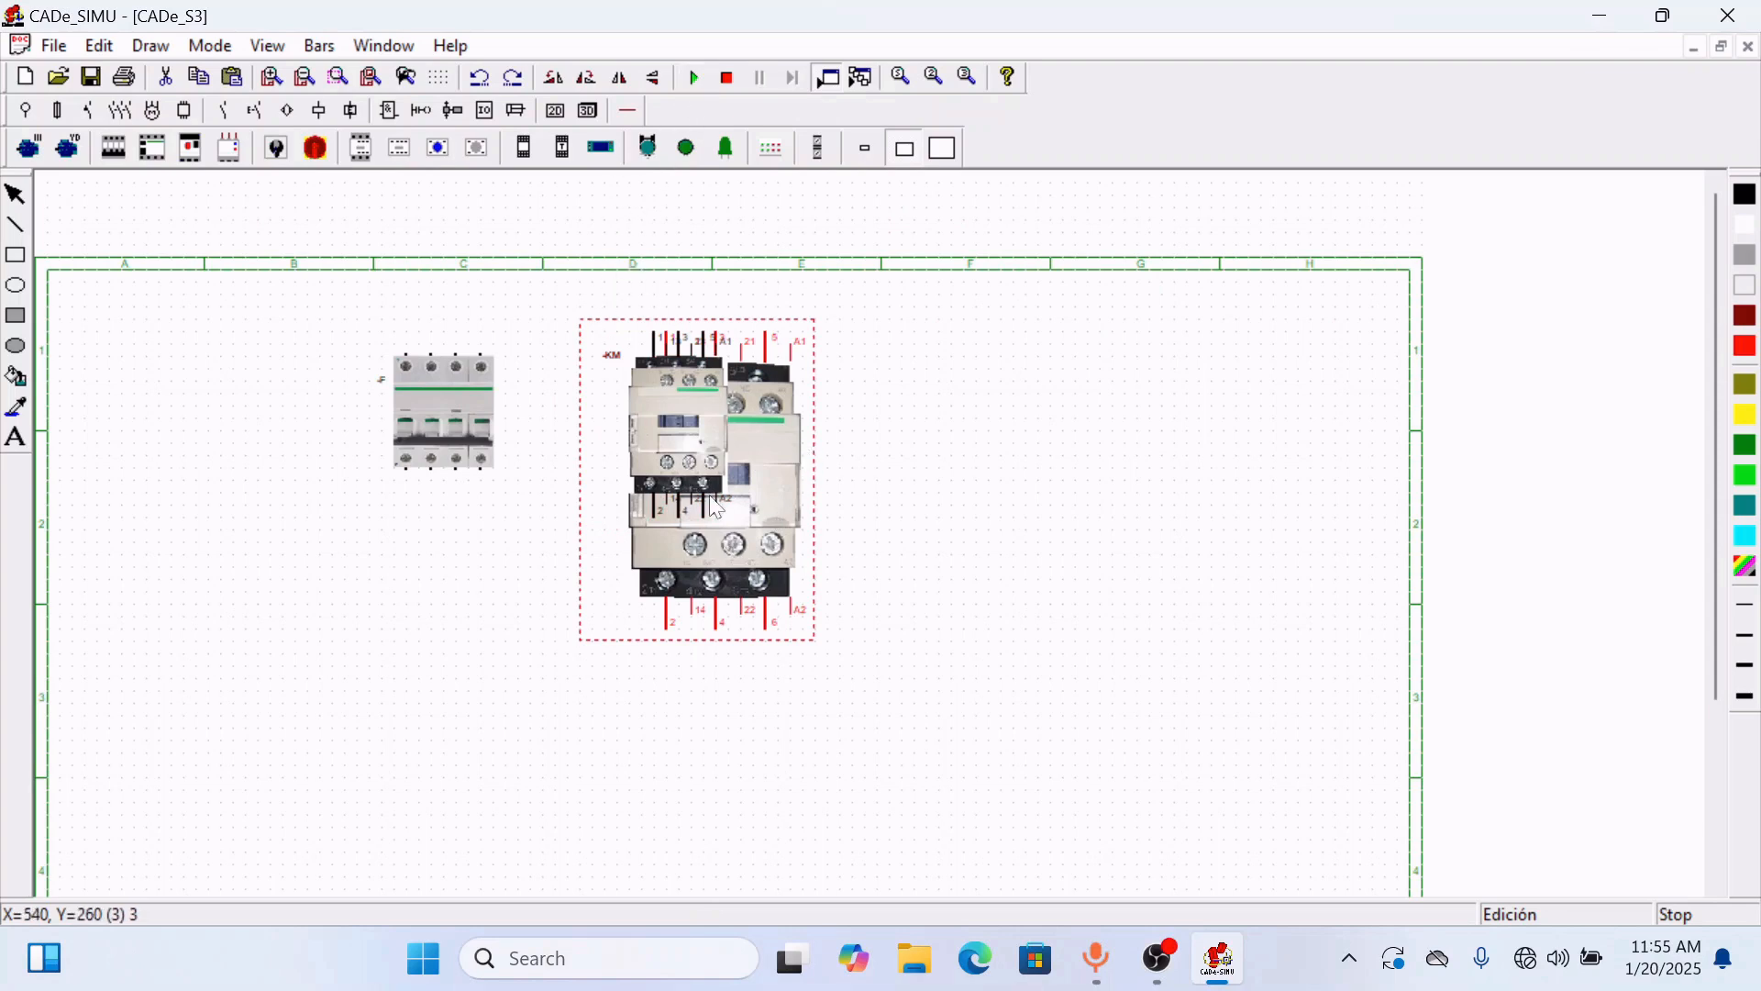
# - Move the contactor directly beneath the circuit breaker, leaving a small gap for wiring
pyautogui.moveTo(711, 503); pyautogui.dragTo(431, 558)
pyautogui.click(582, 525)
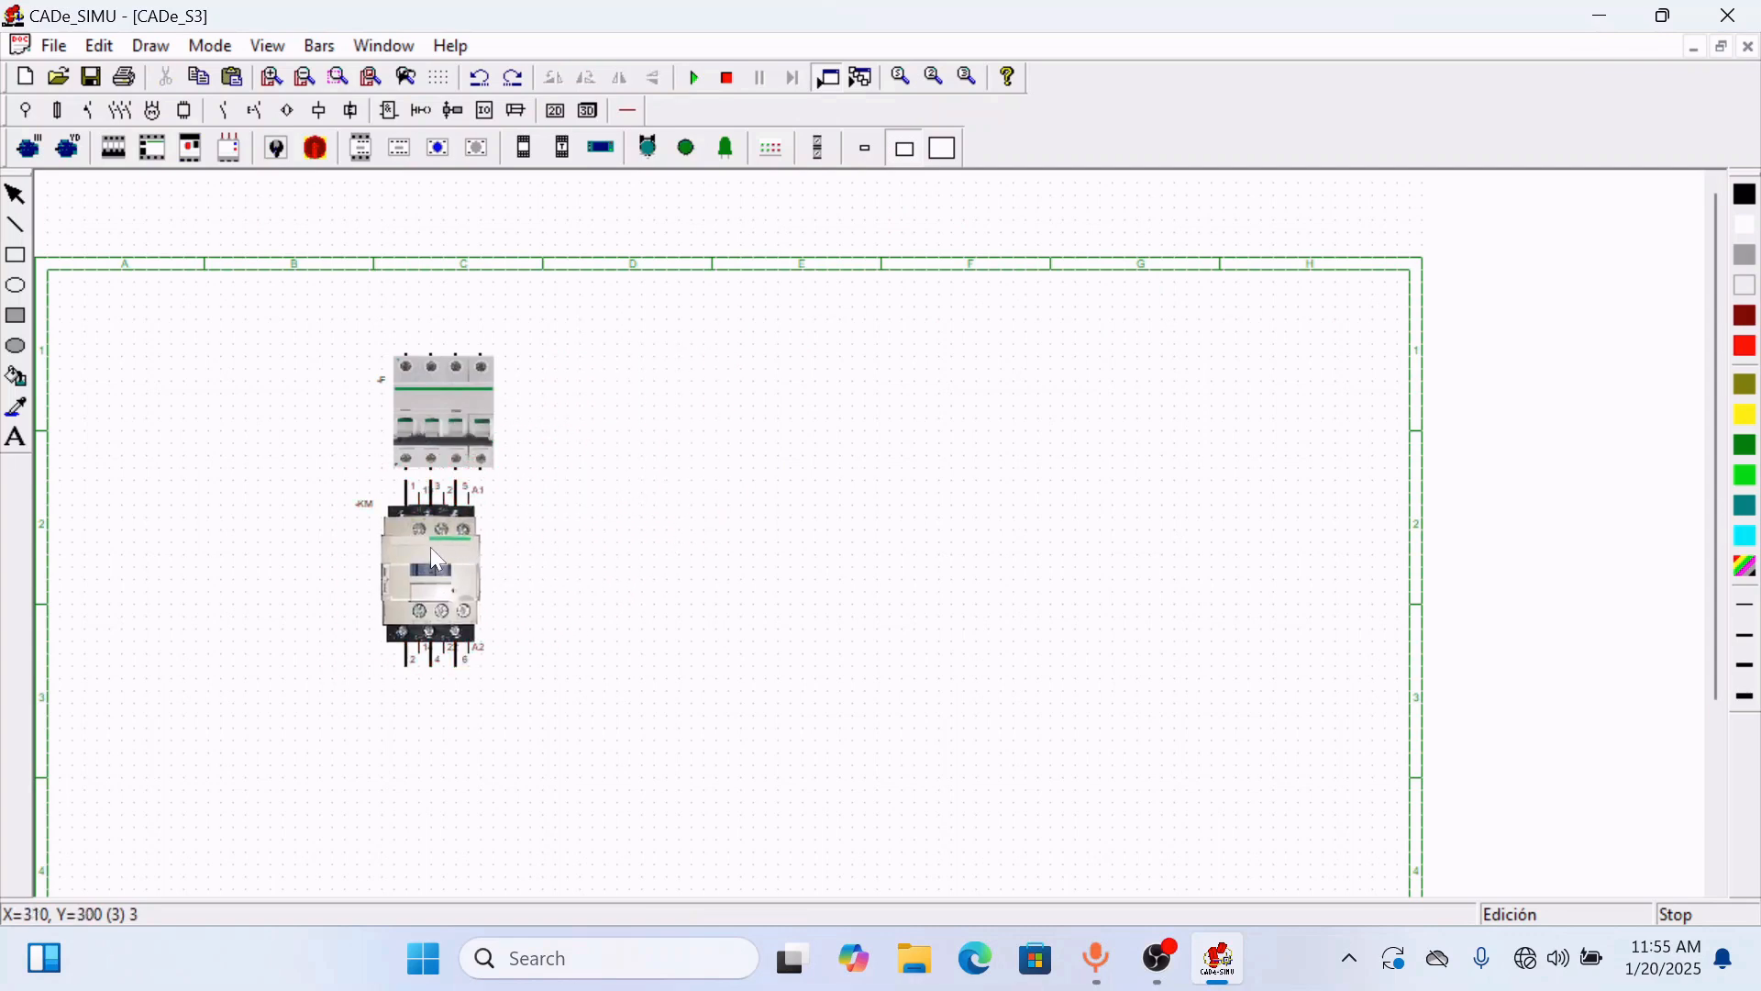
pyautogui.moveTo(432, 547); pyautogui.dragTo(428, 555)
pyautogui.click(600, 483)
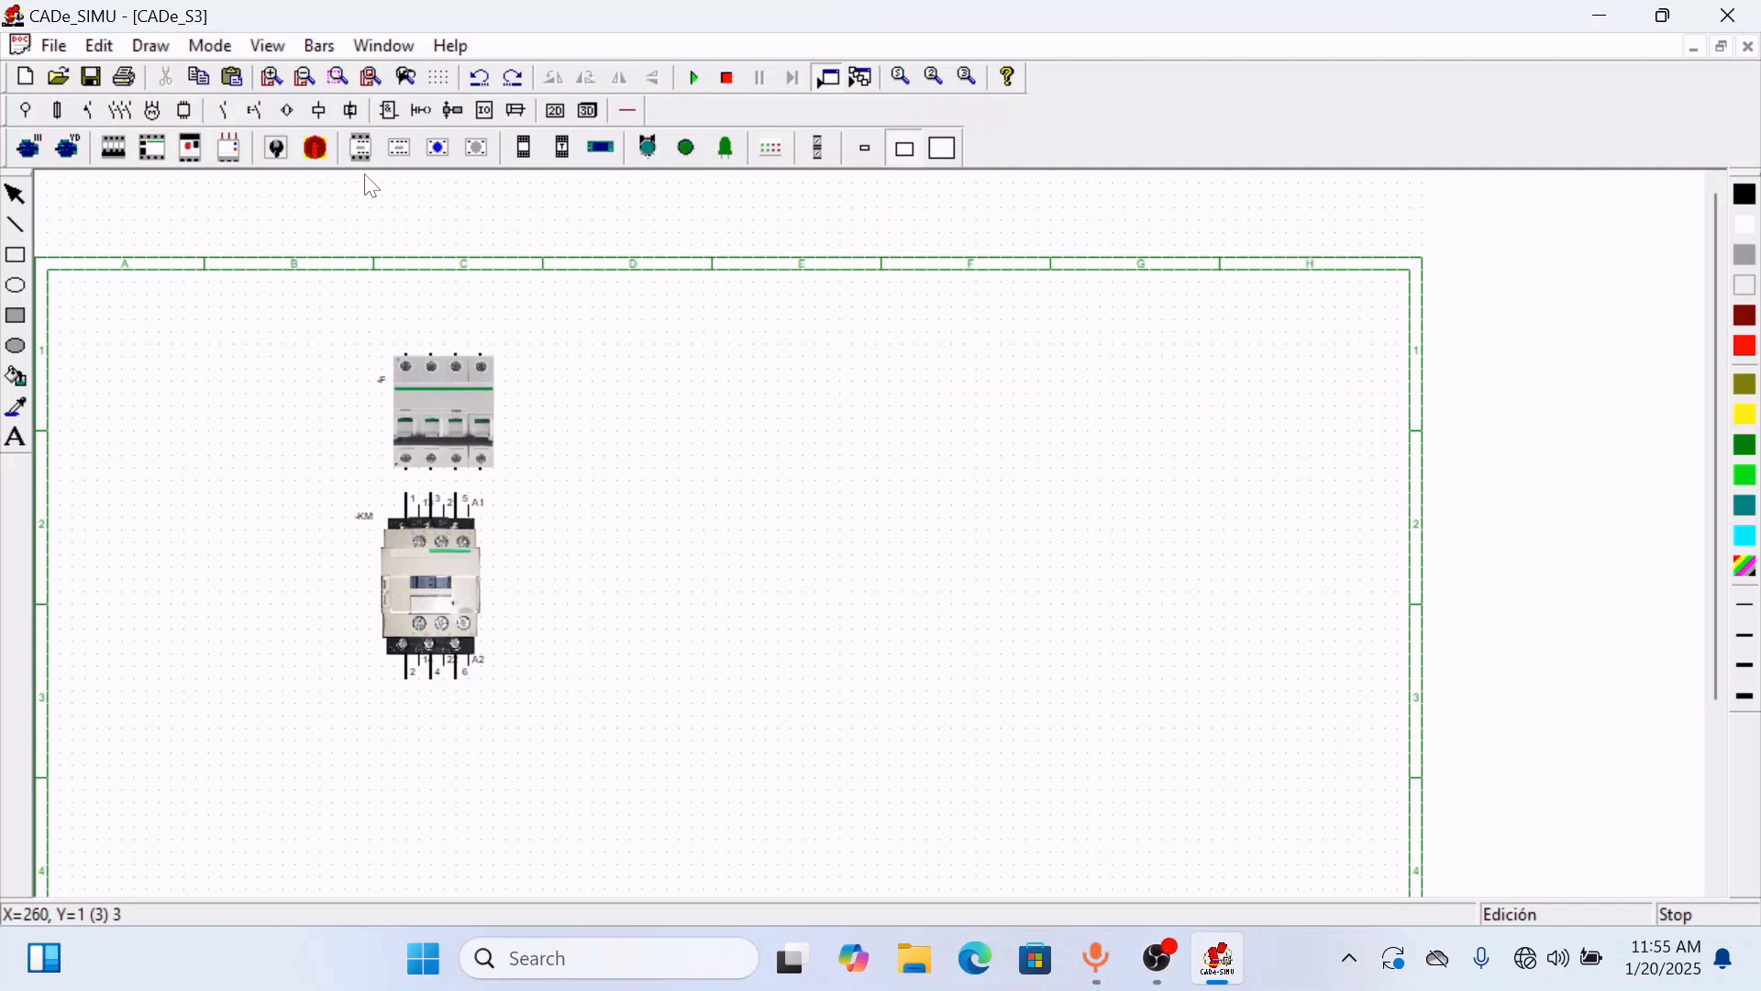
# - Add a thermal overload relay, set its size to Pequeño, and place it beneath the contactor with terminals aligned
pyautogui.click(231, 149)
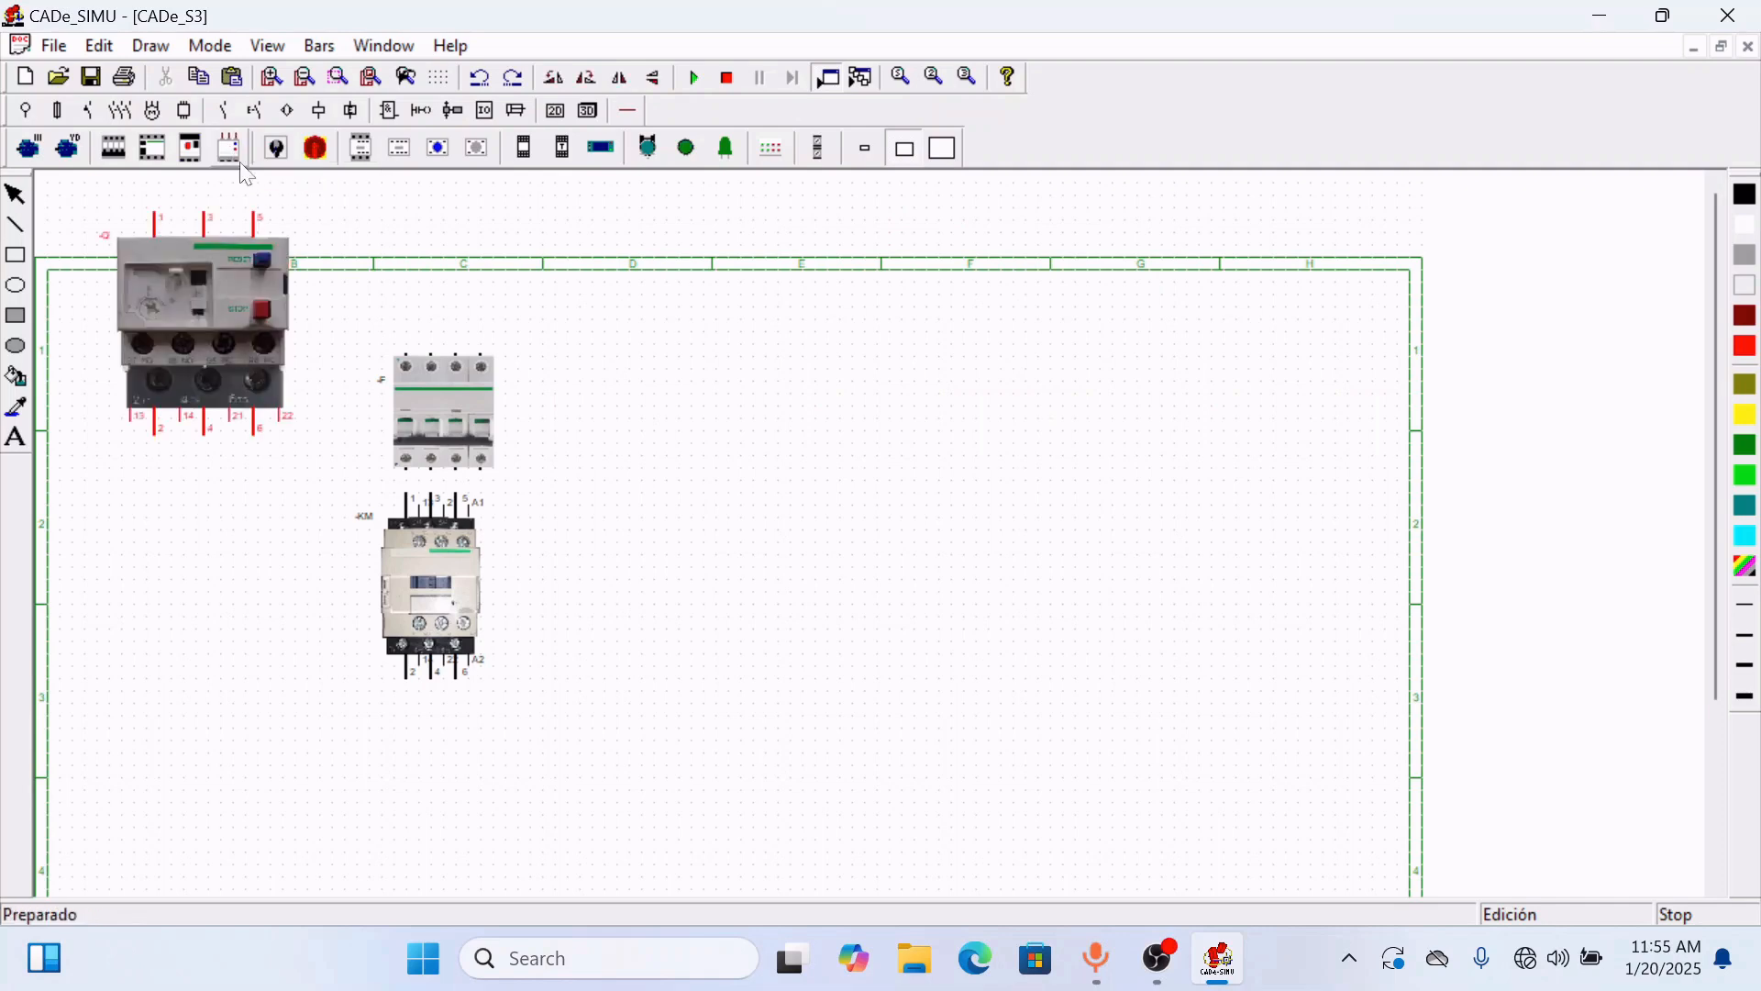
pyautogui.click(854, 558)
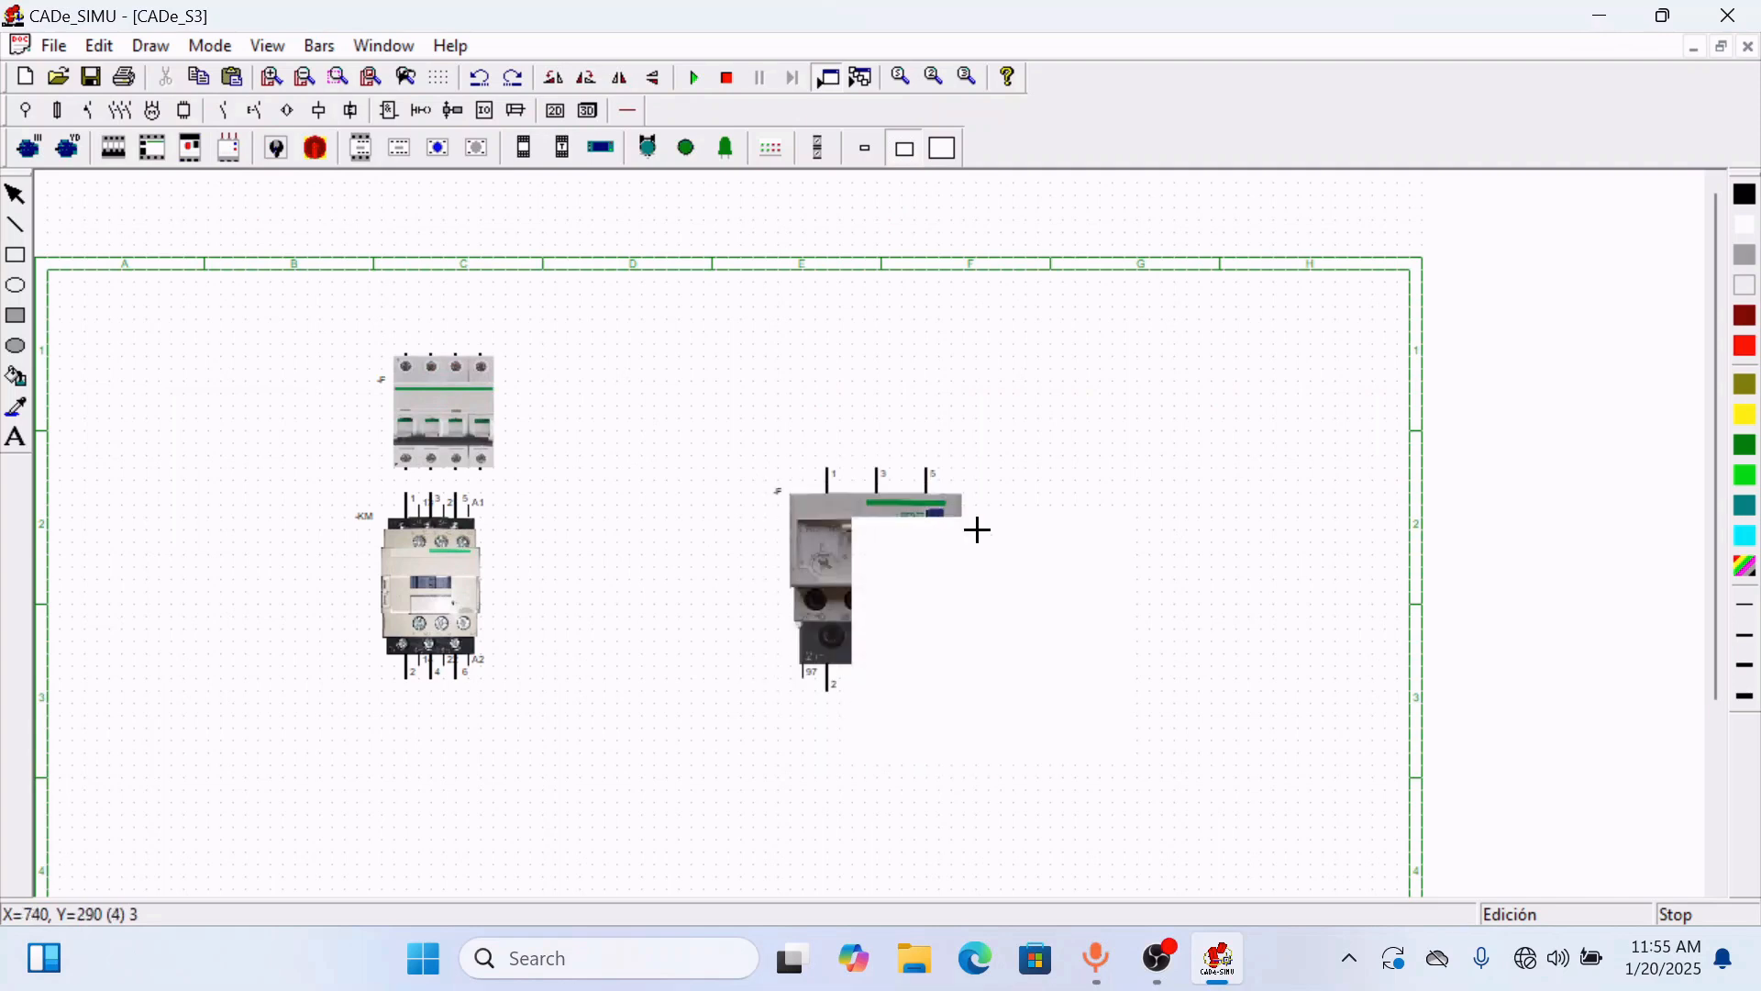
pyautogui.doubleClick(901, 552)
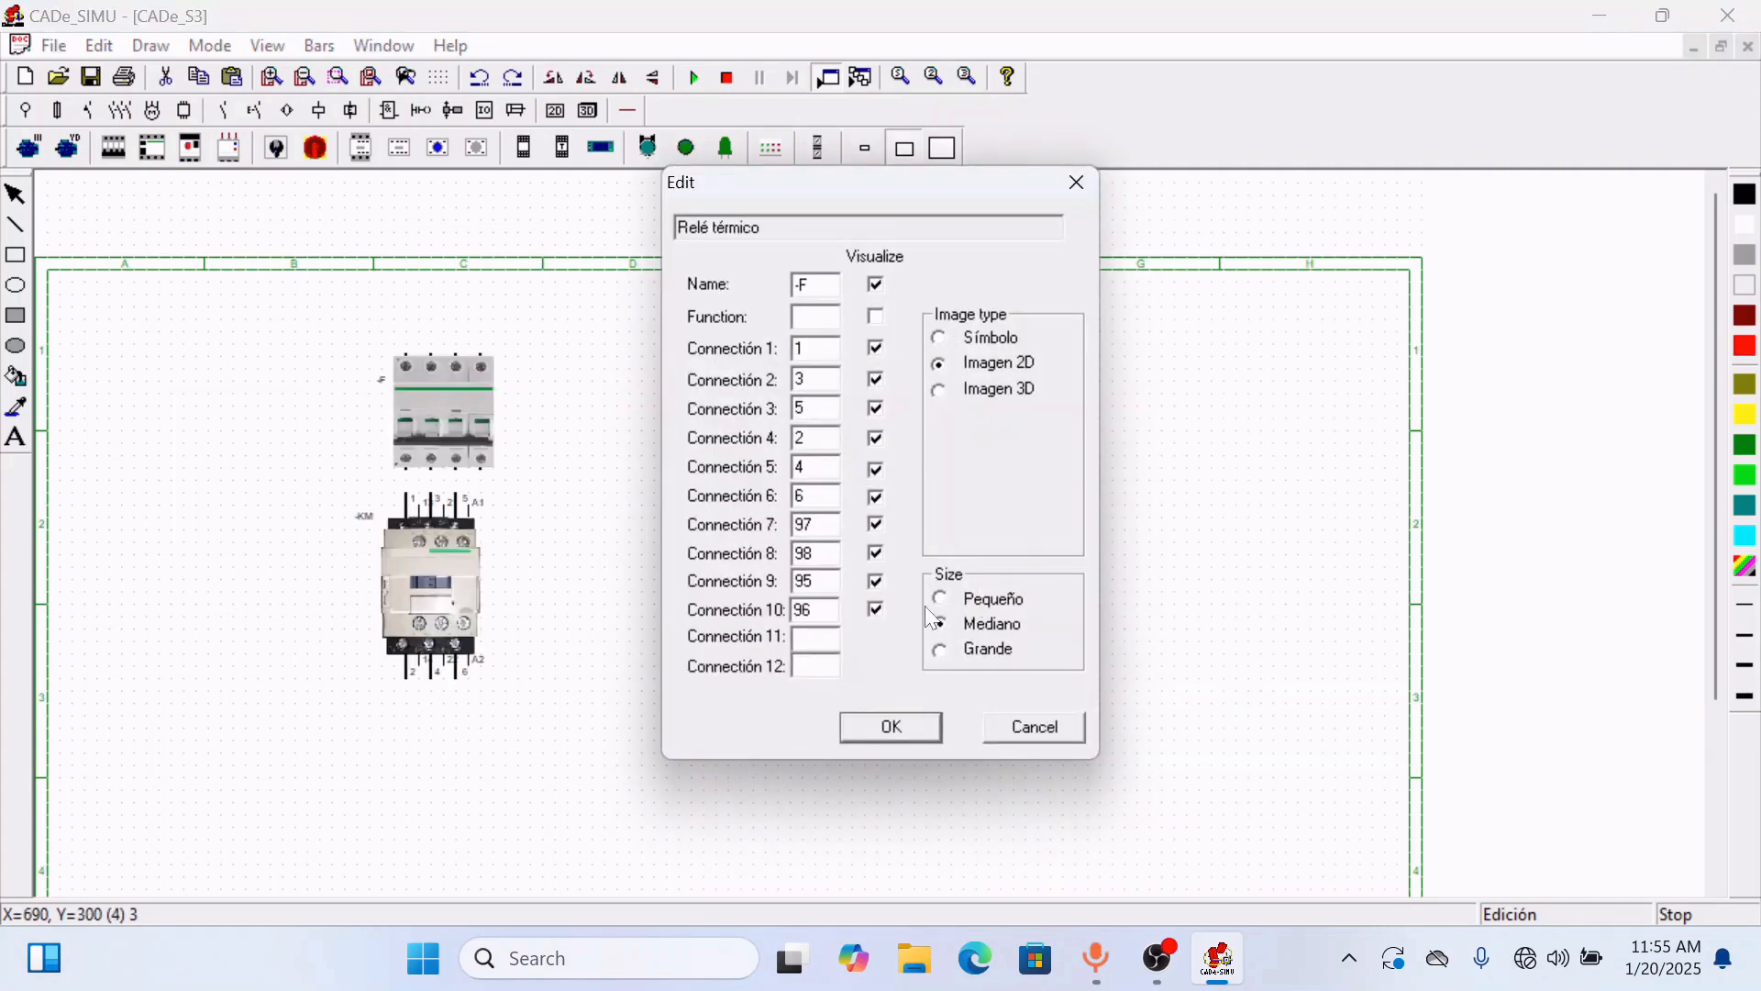
pyautogui.click(922, 743)
pyautogui.moveTo(844, 561); pyautogui.dragTo(445, 770)
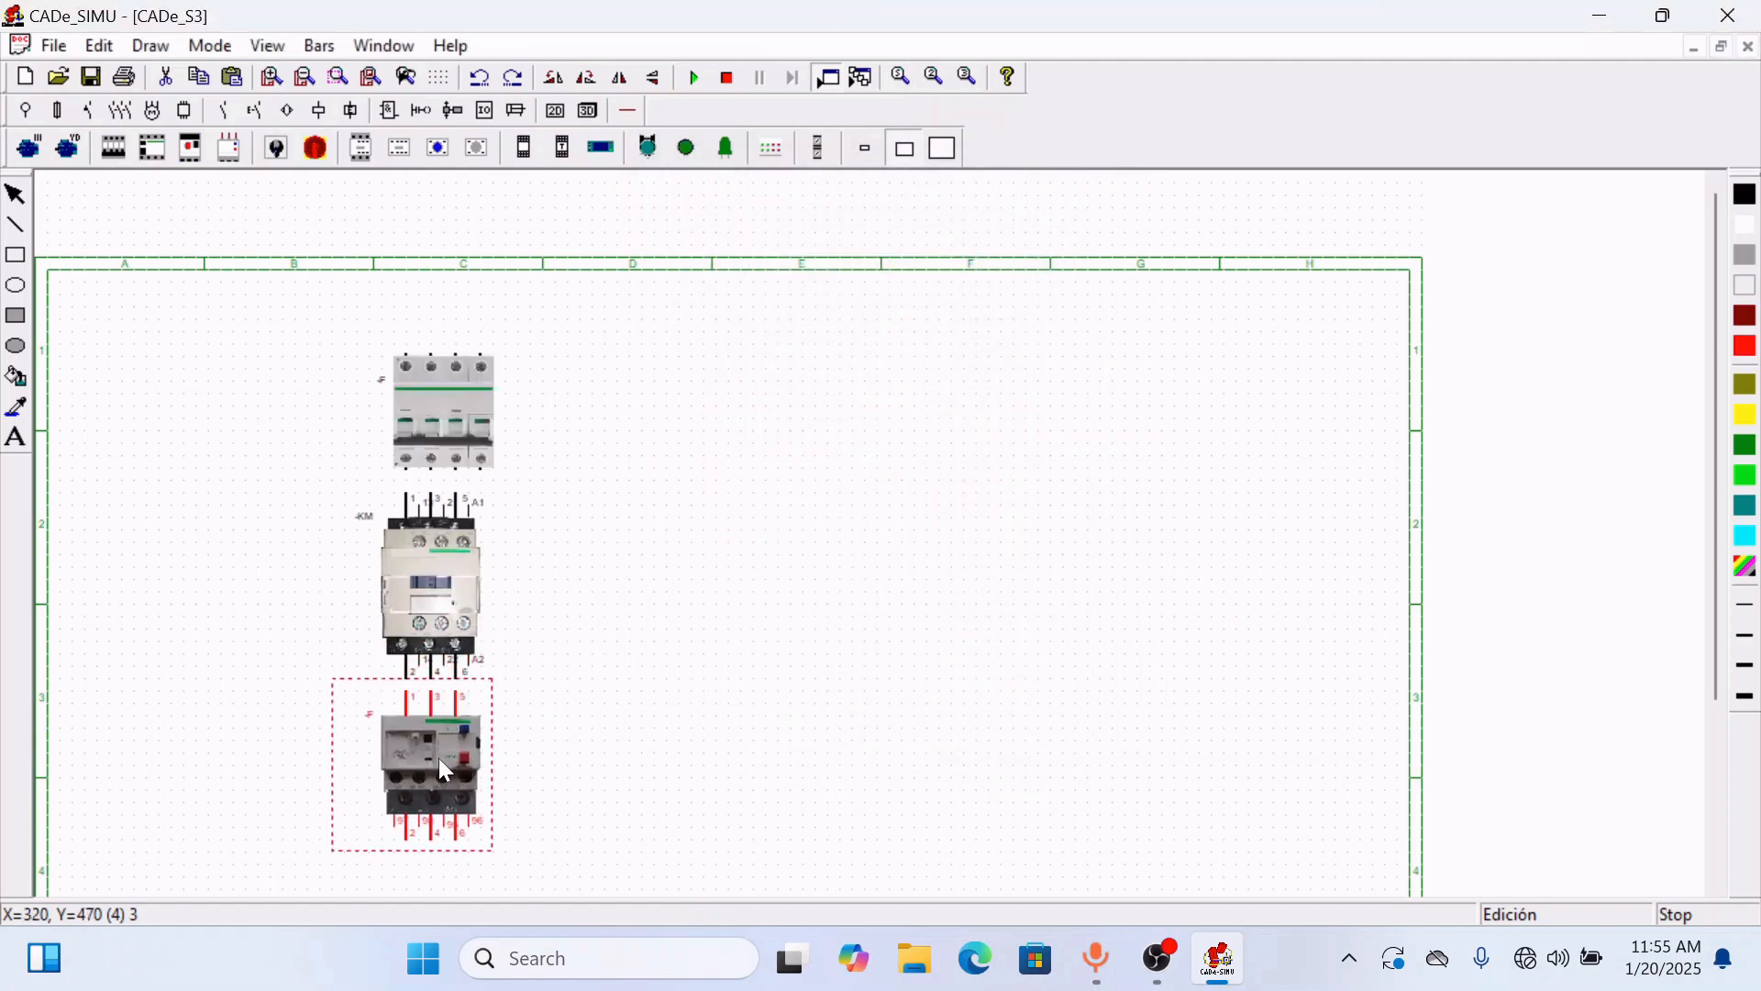
# - Place a three-phase motor beneath the thermal relay, aligning U1, V1 and W1 with the relay's outputs
pyautogui.scroll(-3, 800, 473)
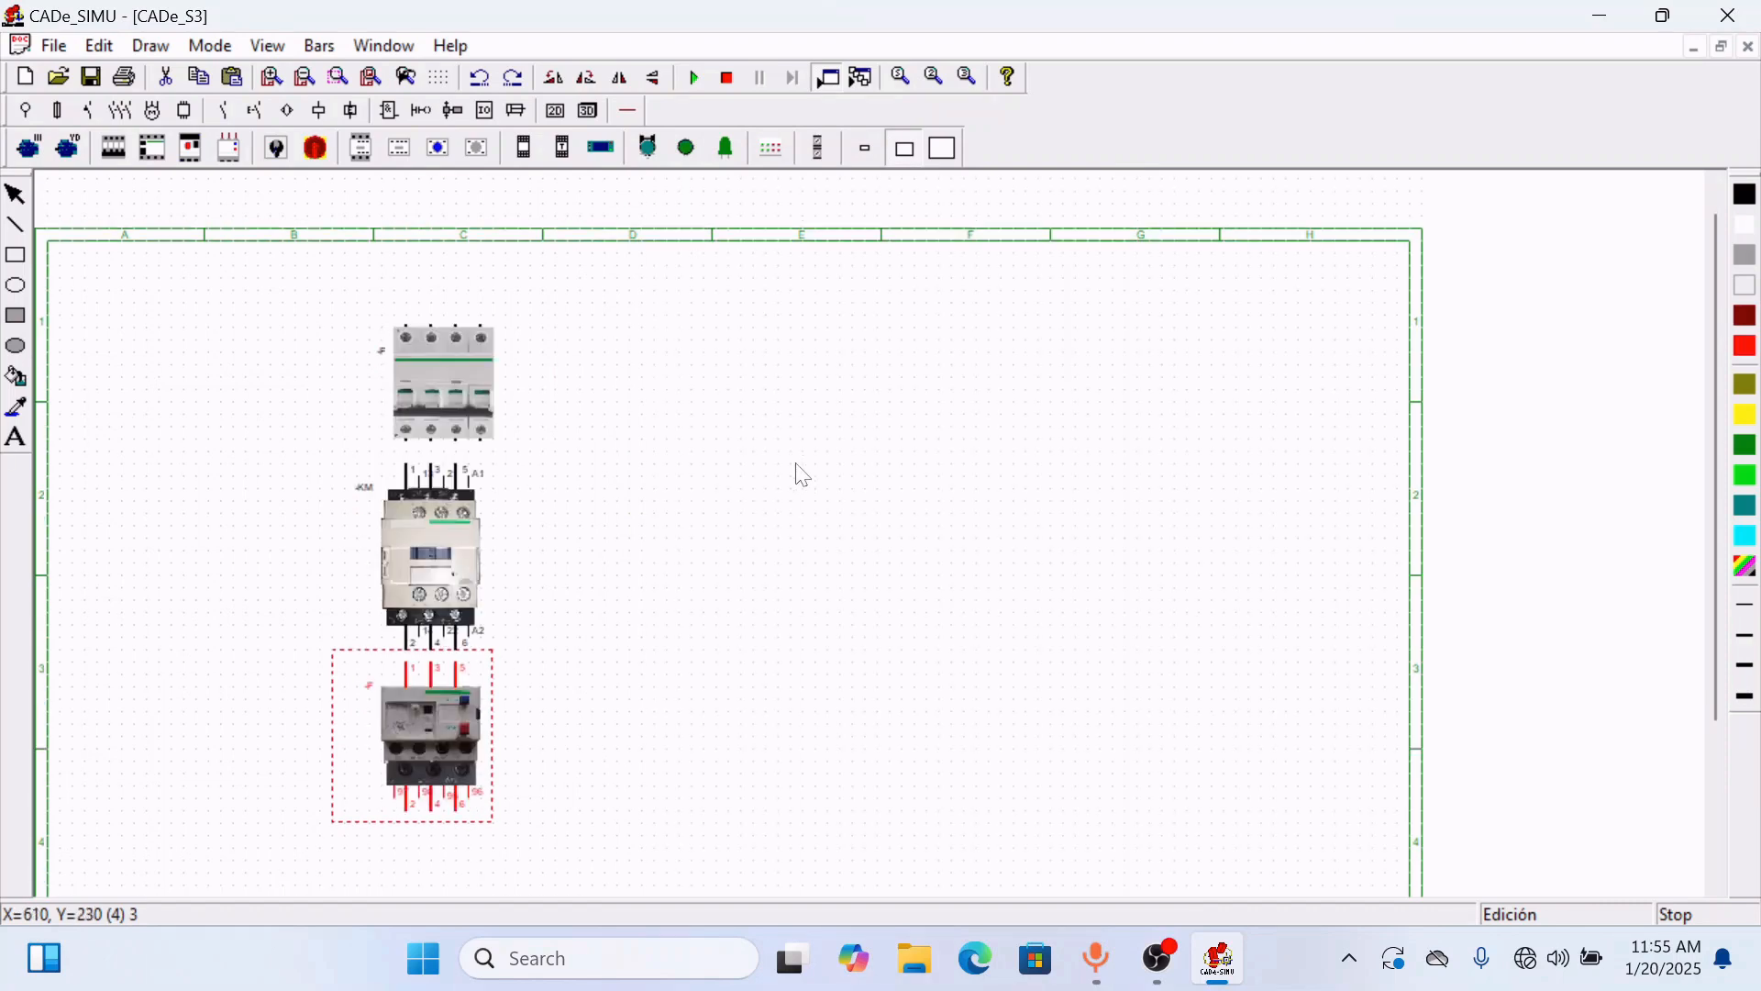
pyautogui.scroll(-1, 802, 475)
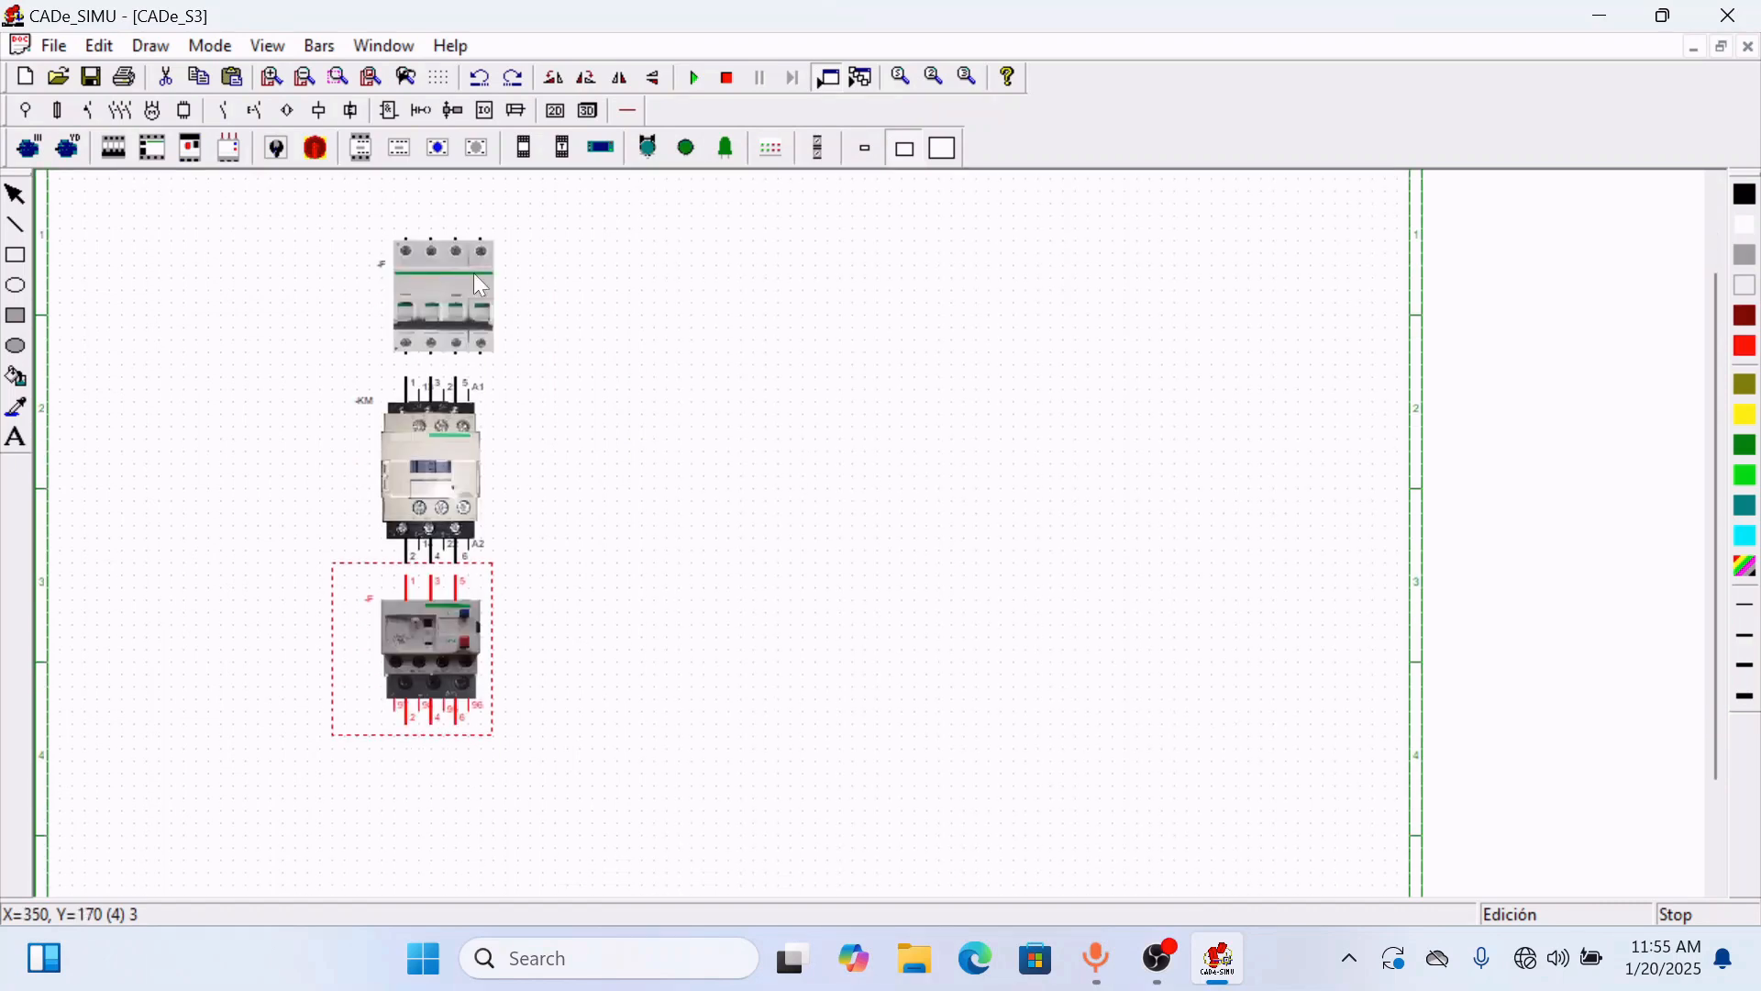
pyautogui.click(39, 155)
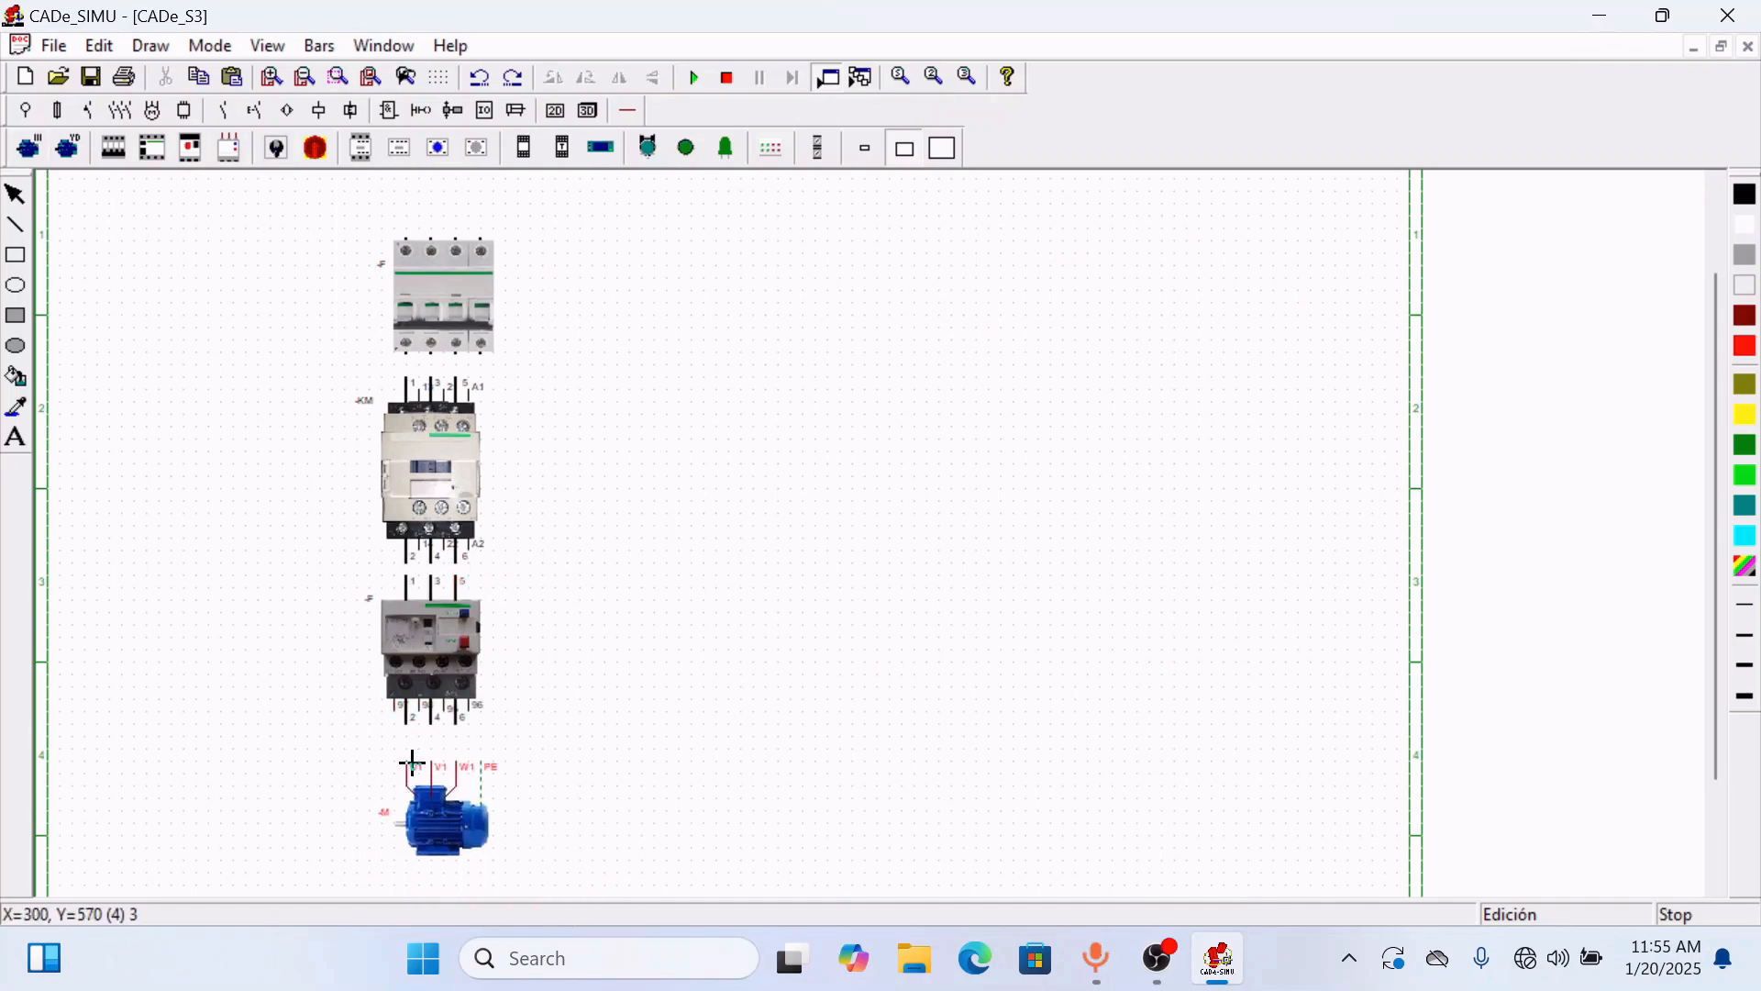
pyautogui.click(407, 758)
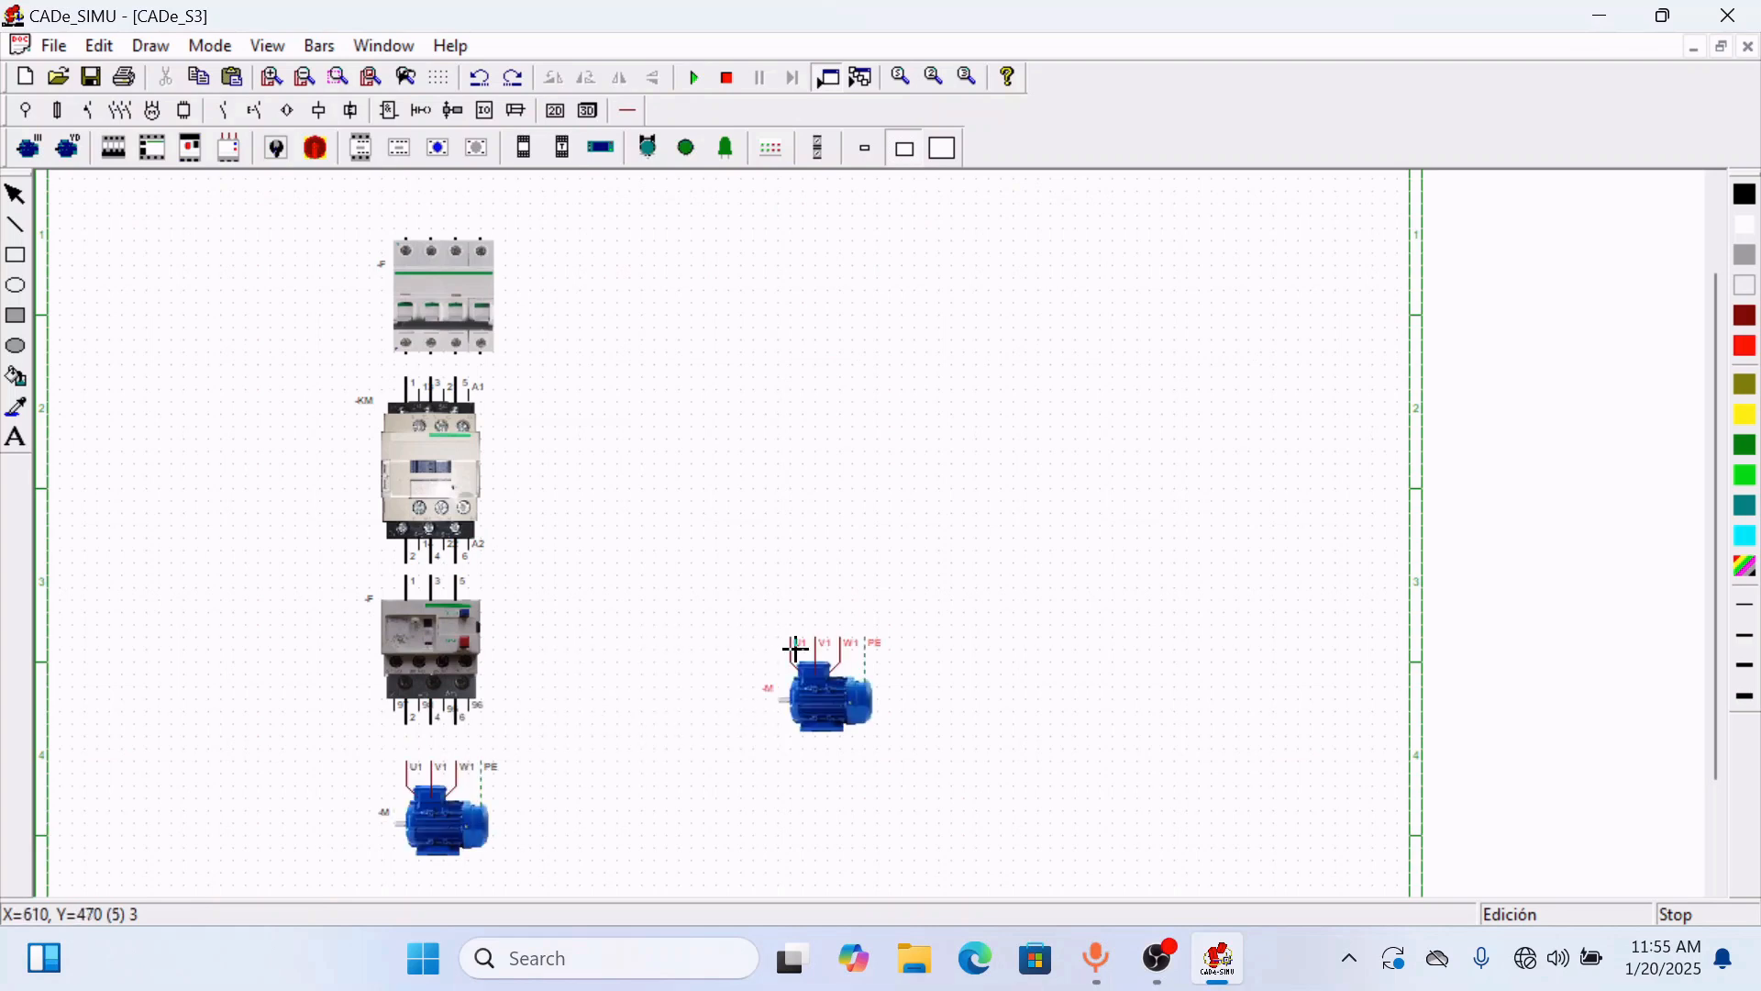
pyautogui.press('Escape')
# - Shift the circuit breaker one pole to the left so its phase poles line up with the contactor's power terminals
pyautogui.click(456, 334)
pyautogui.moveTo(450, 321); pyautogui.dragTo(429, 316)
pyautogui.click(671, 407)
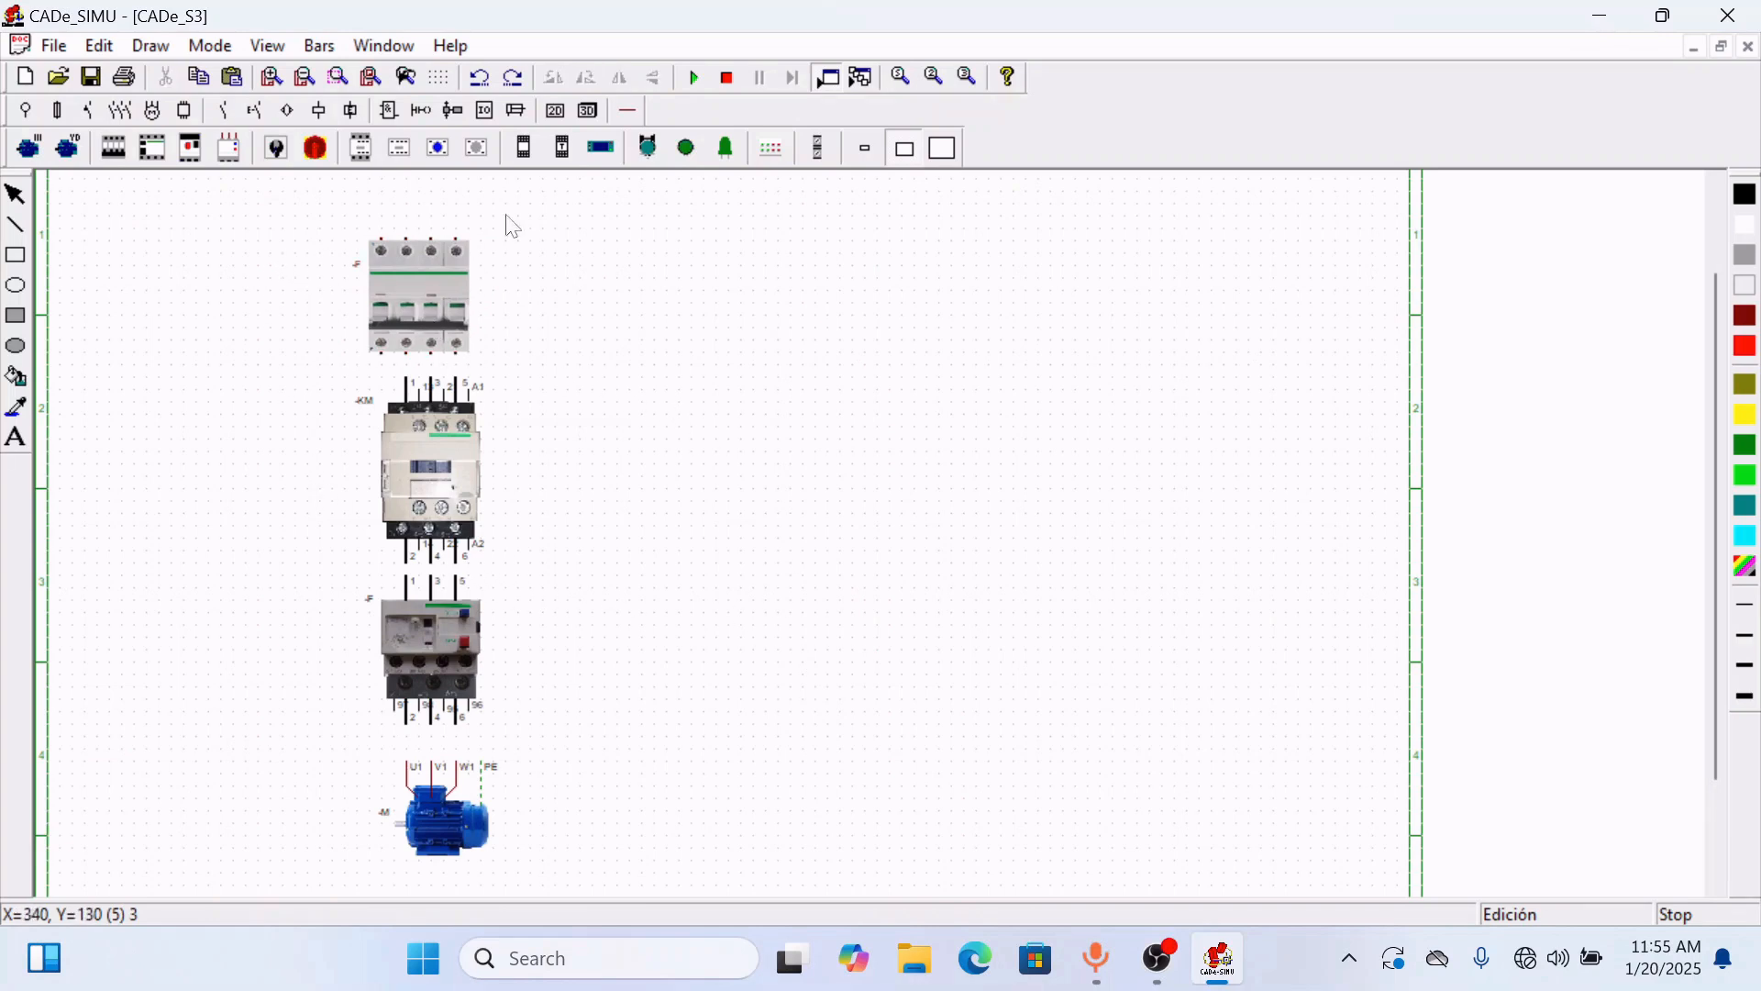
# - Connect the breaker, contactor, thermal relay and motor in sequence with vertical three-phase wires
pyautogui.click(631, 112)
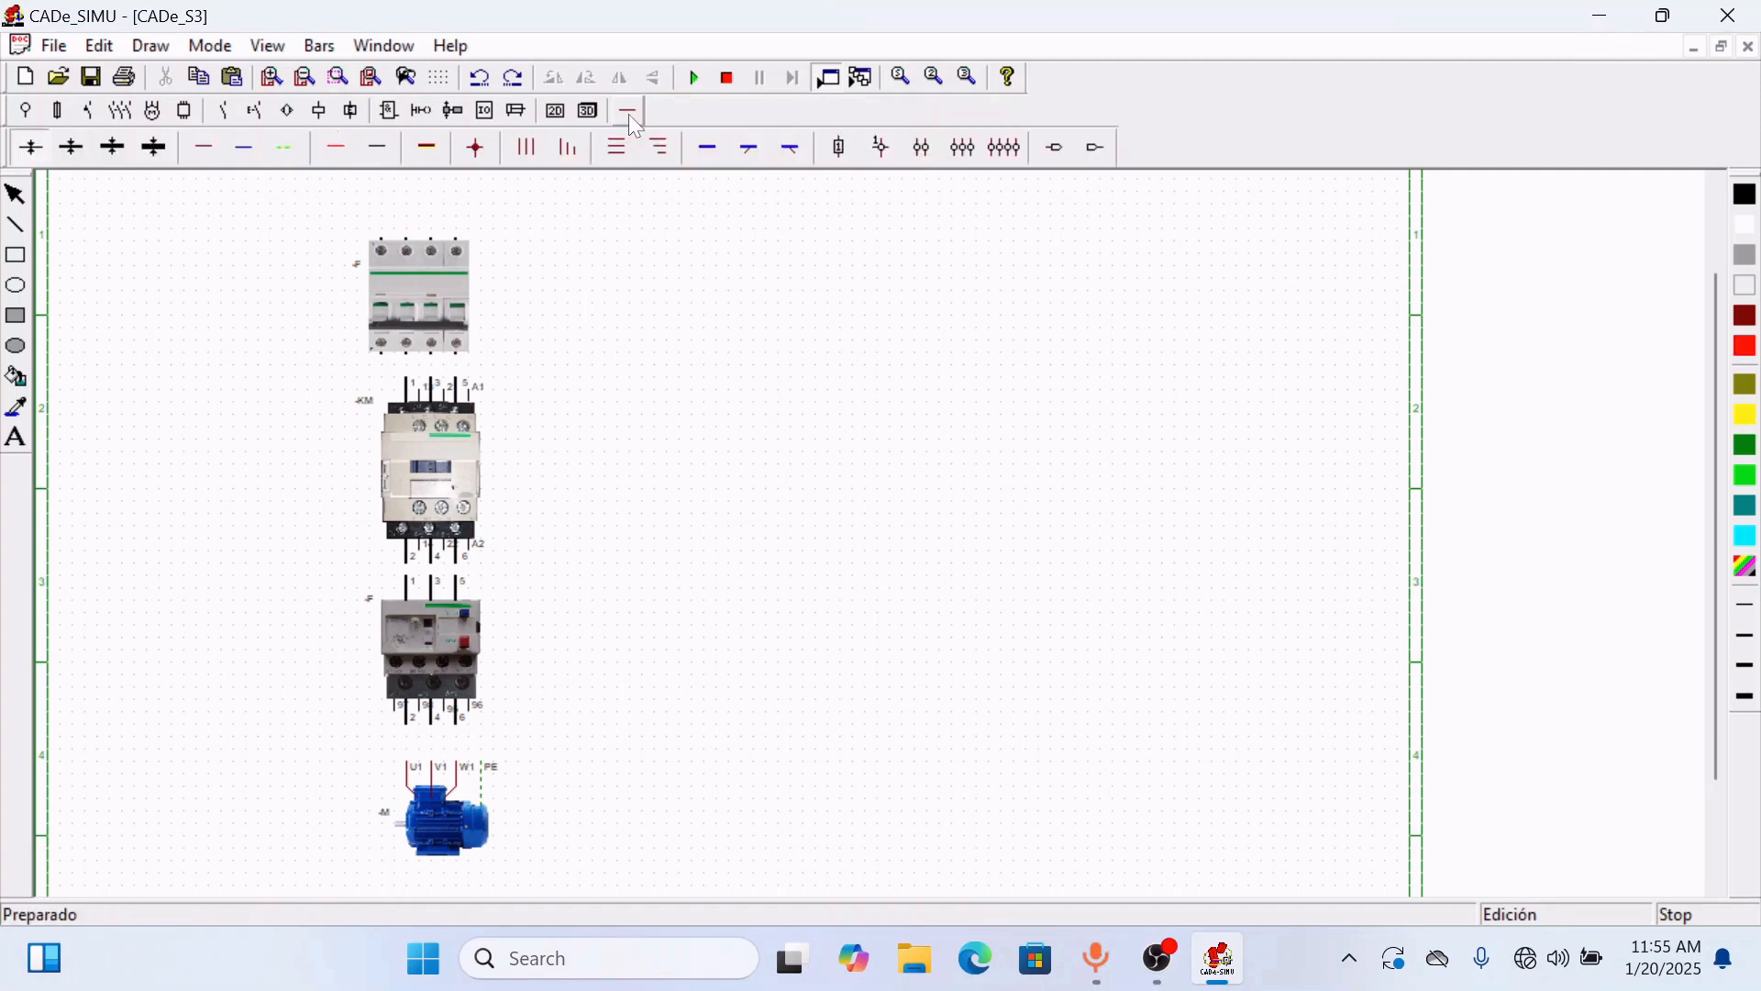
pyautogui.click(535, 154)
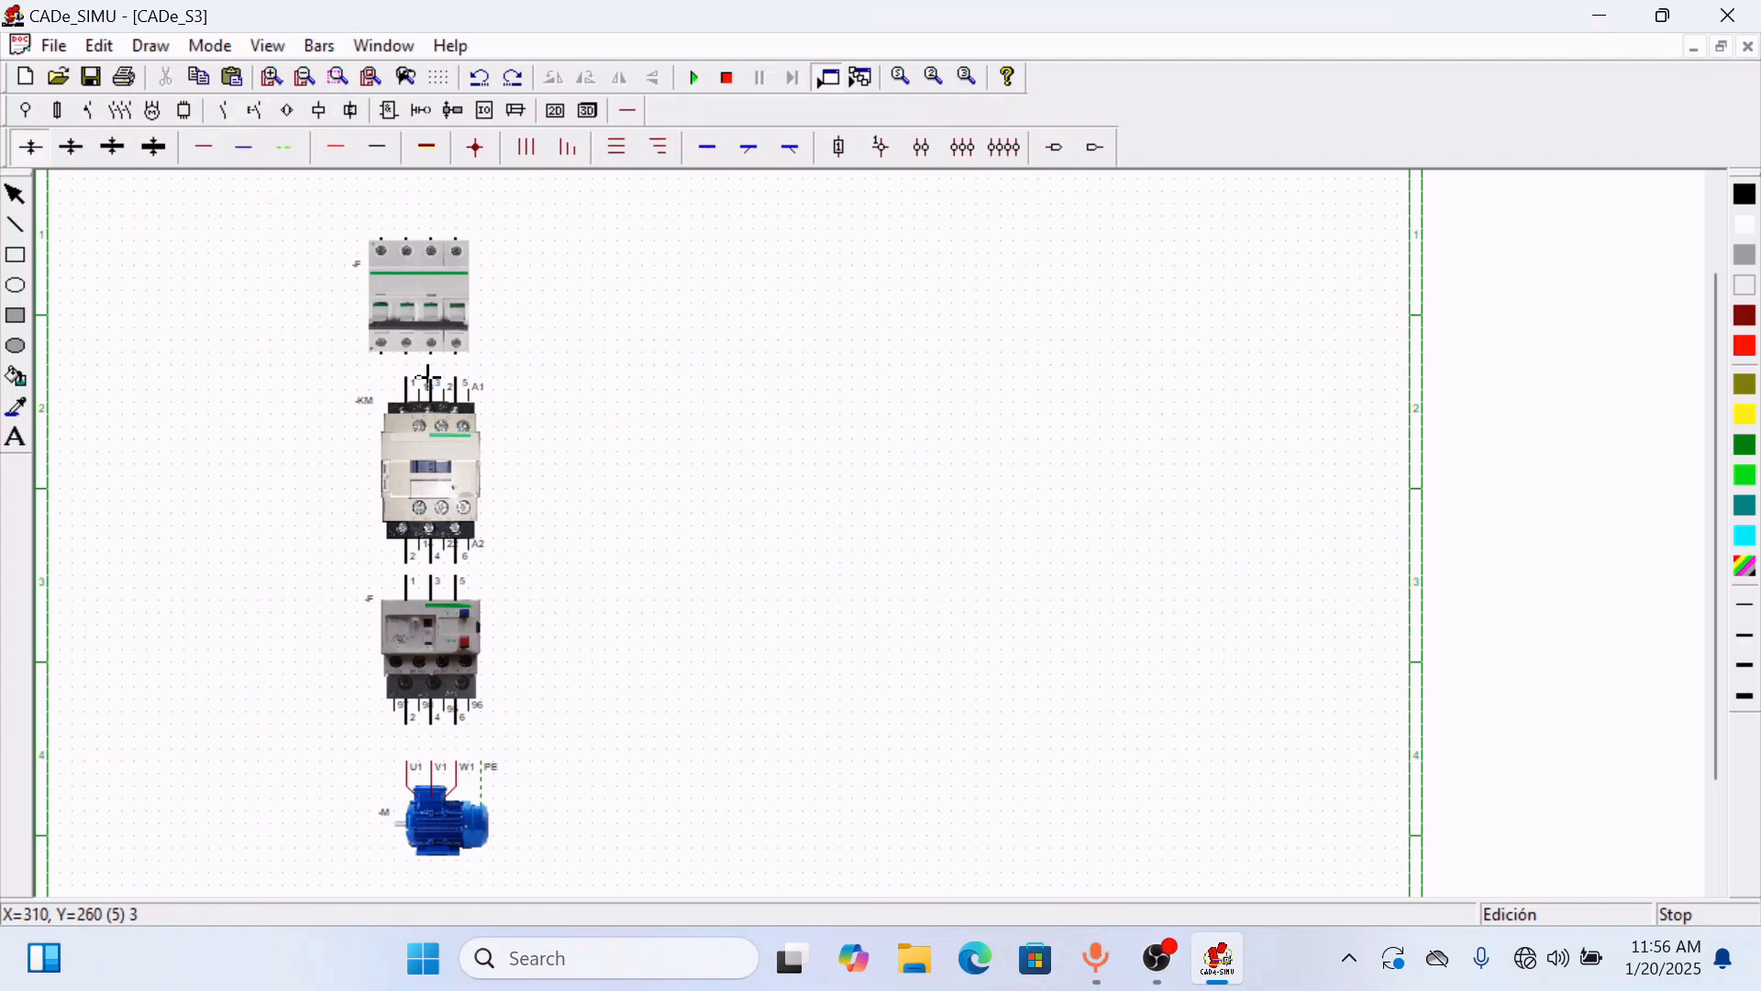
pyautogui.moveTo(409, 359); pyautogui.dragTo(409, 387)
pyautogui.moveTo(409, 564); pyautogui.dragTo(409, 588)
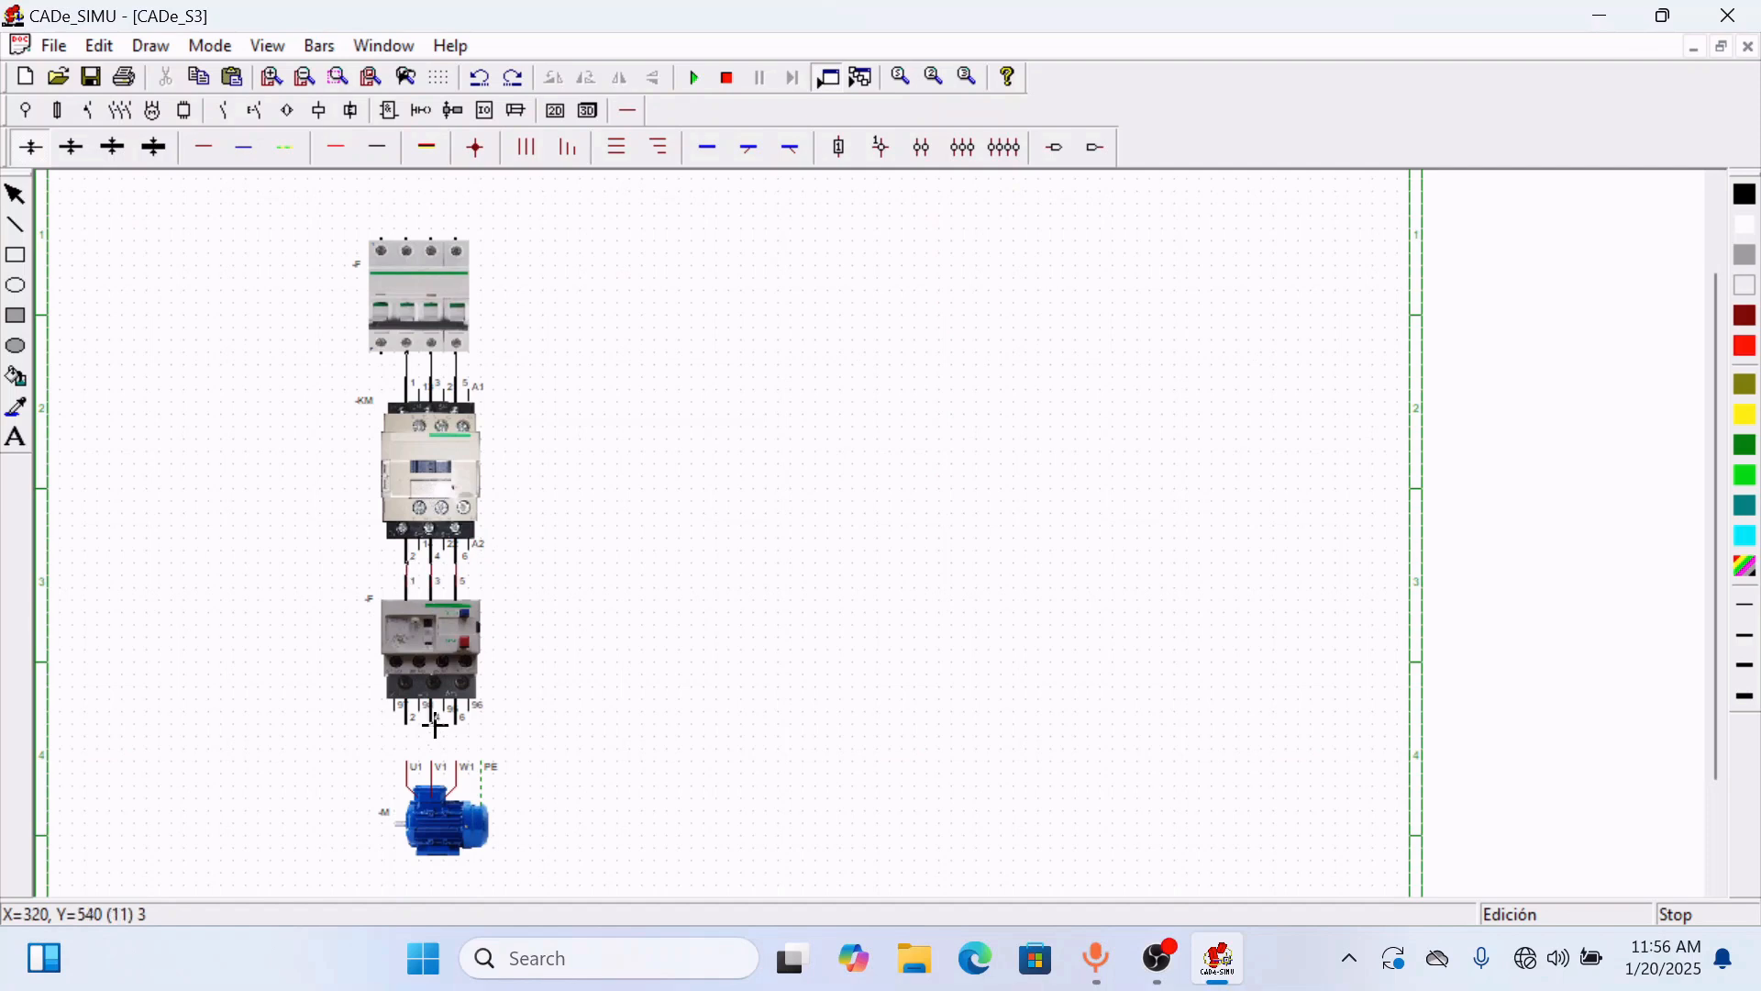
pyautogui.moveTo(404, 723); pyautogui.dragTo(401, 767)
# - Place a green pushbutton to the right of the contactor
pyautogui.scroll(-1, 659, 504)
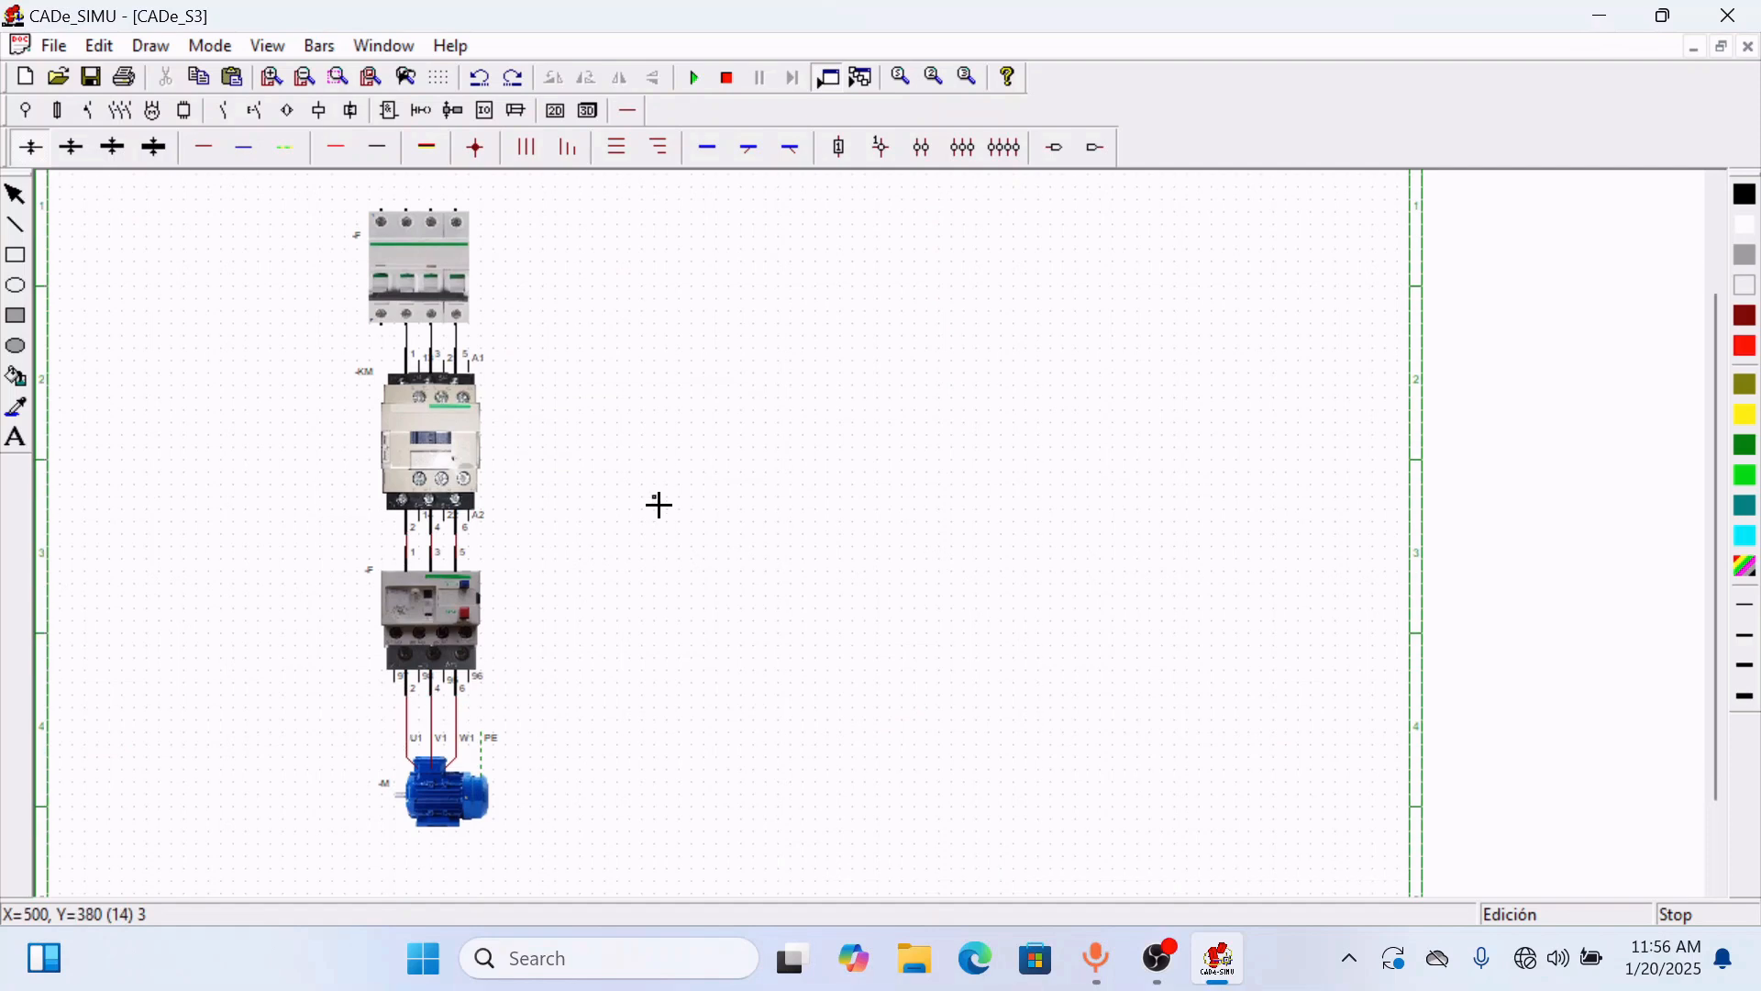
pyautogui.scroll(1, 659, 504)
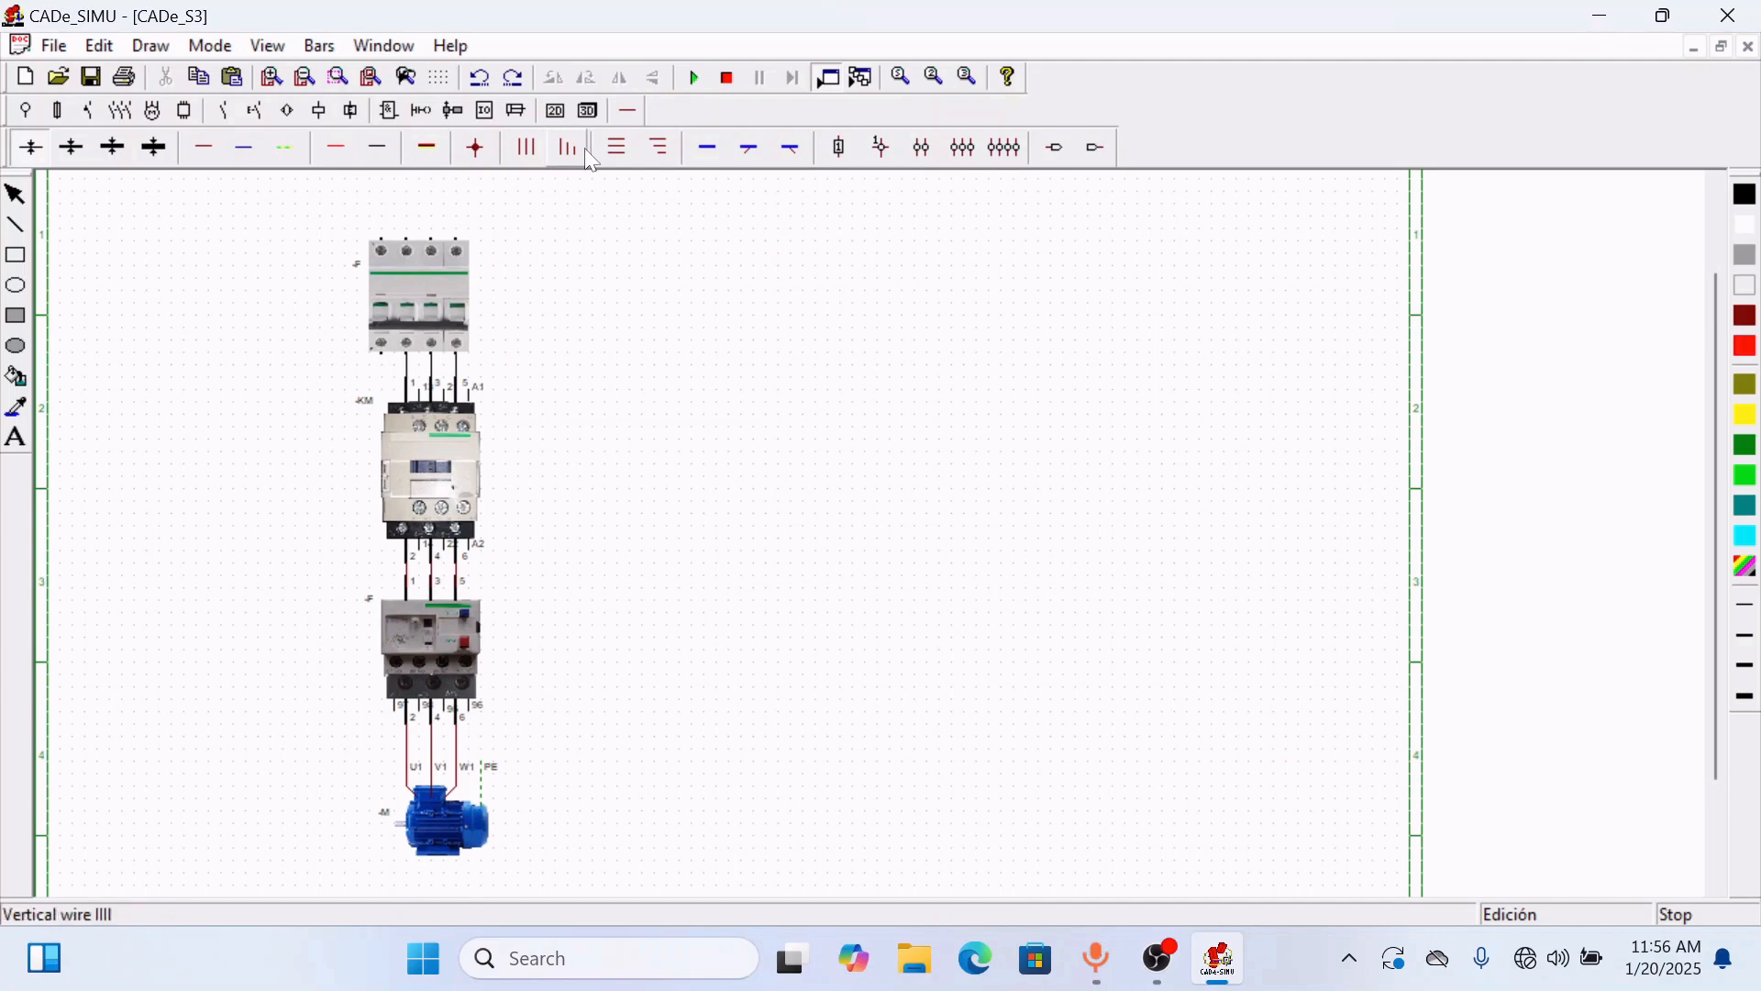
pyautogui.click(556, 111)
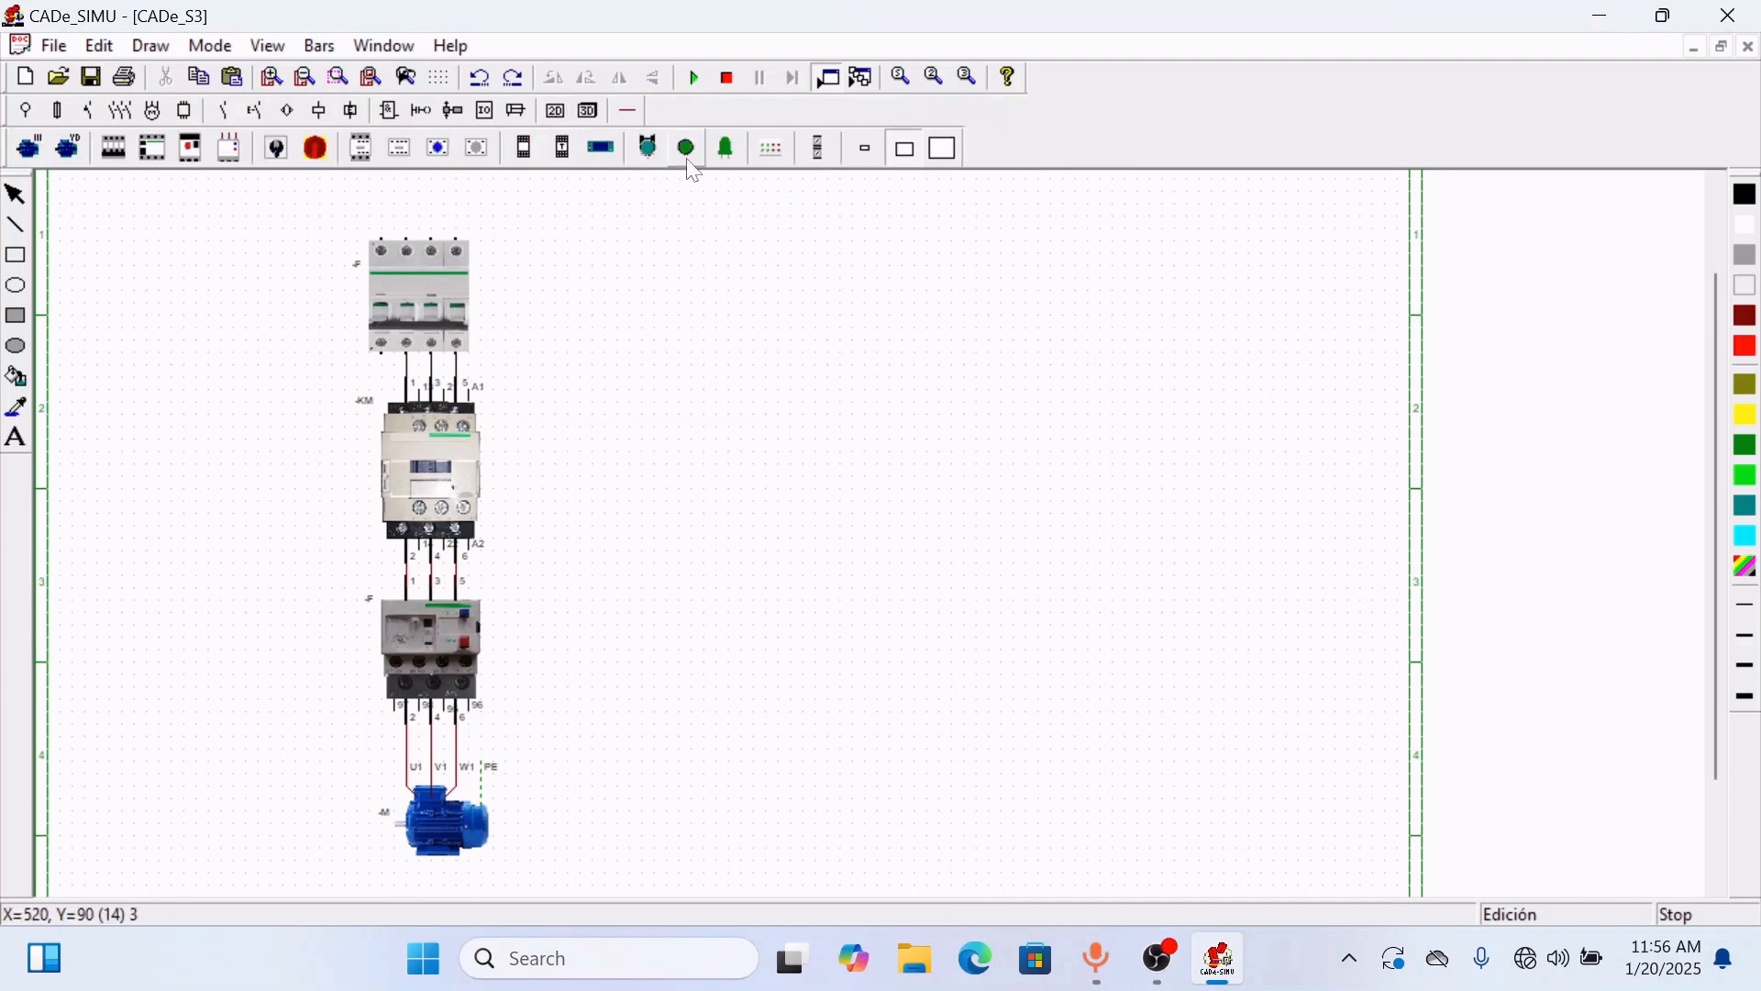
pyautogui.click(653, 152)
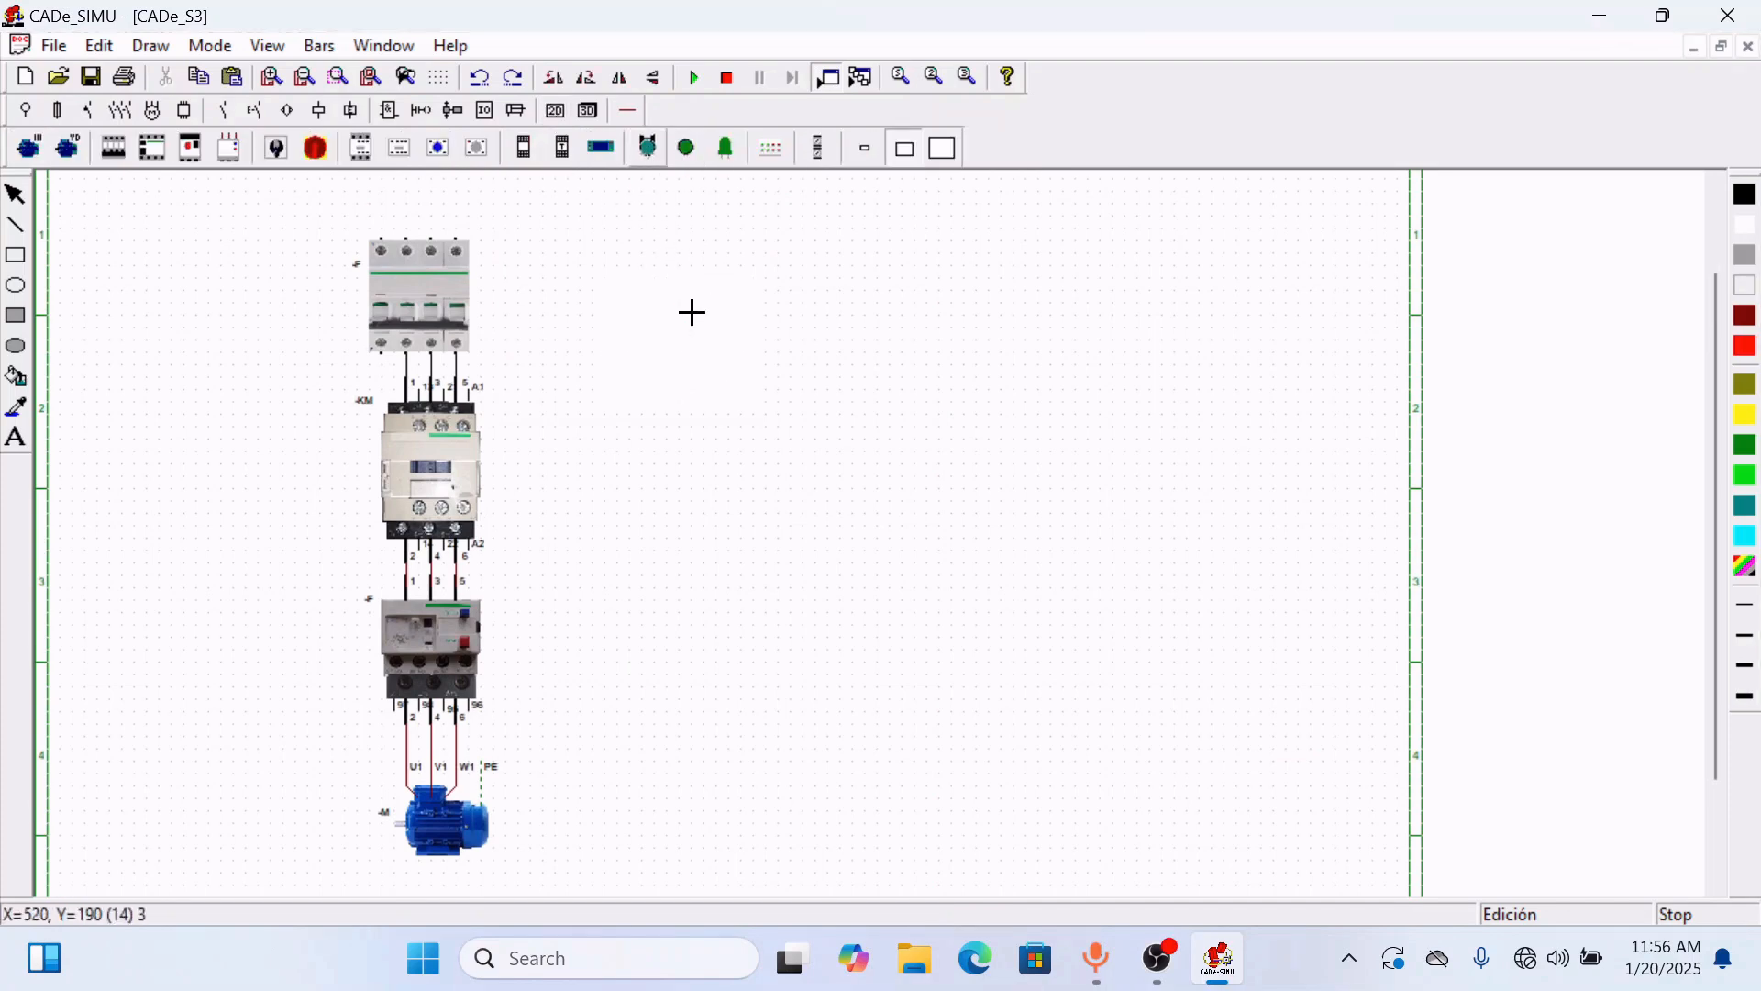
pyautogui.click(606, 414)
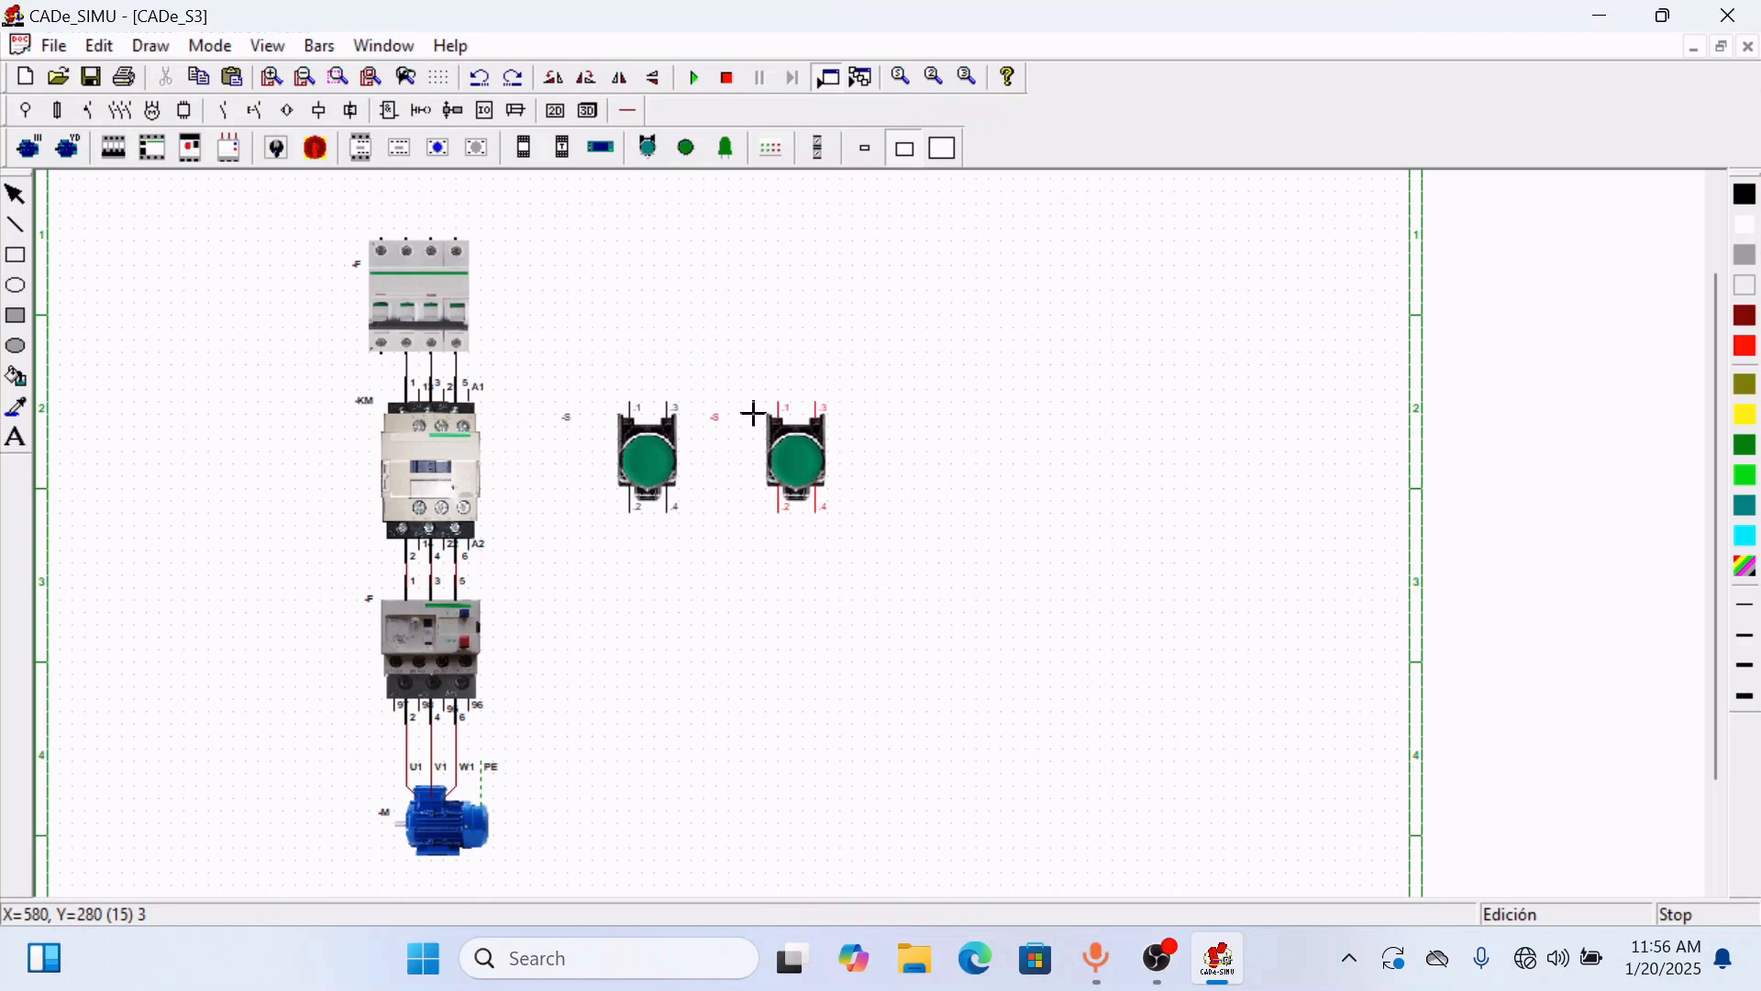
# - Place a second green pushbutton to the right of the first, and change the first one's image to Pulsador rojo
pyautogui.click(755, 414)
pyautogui.press('Escape')
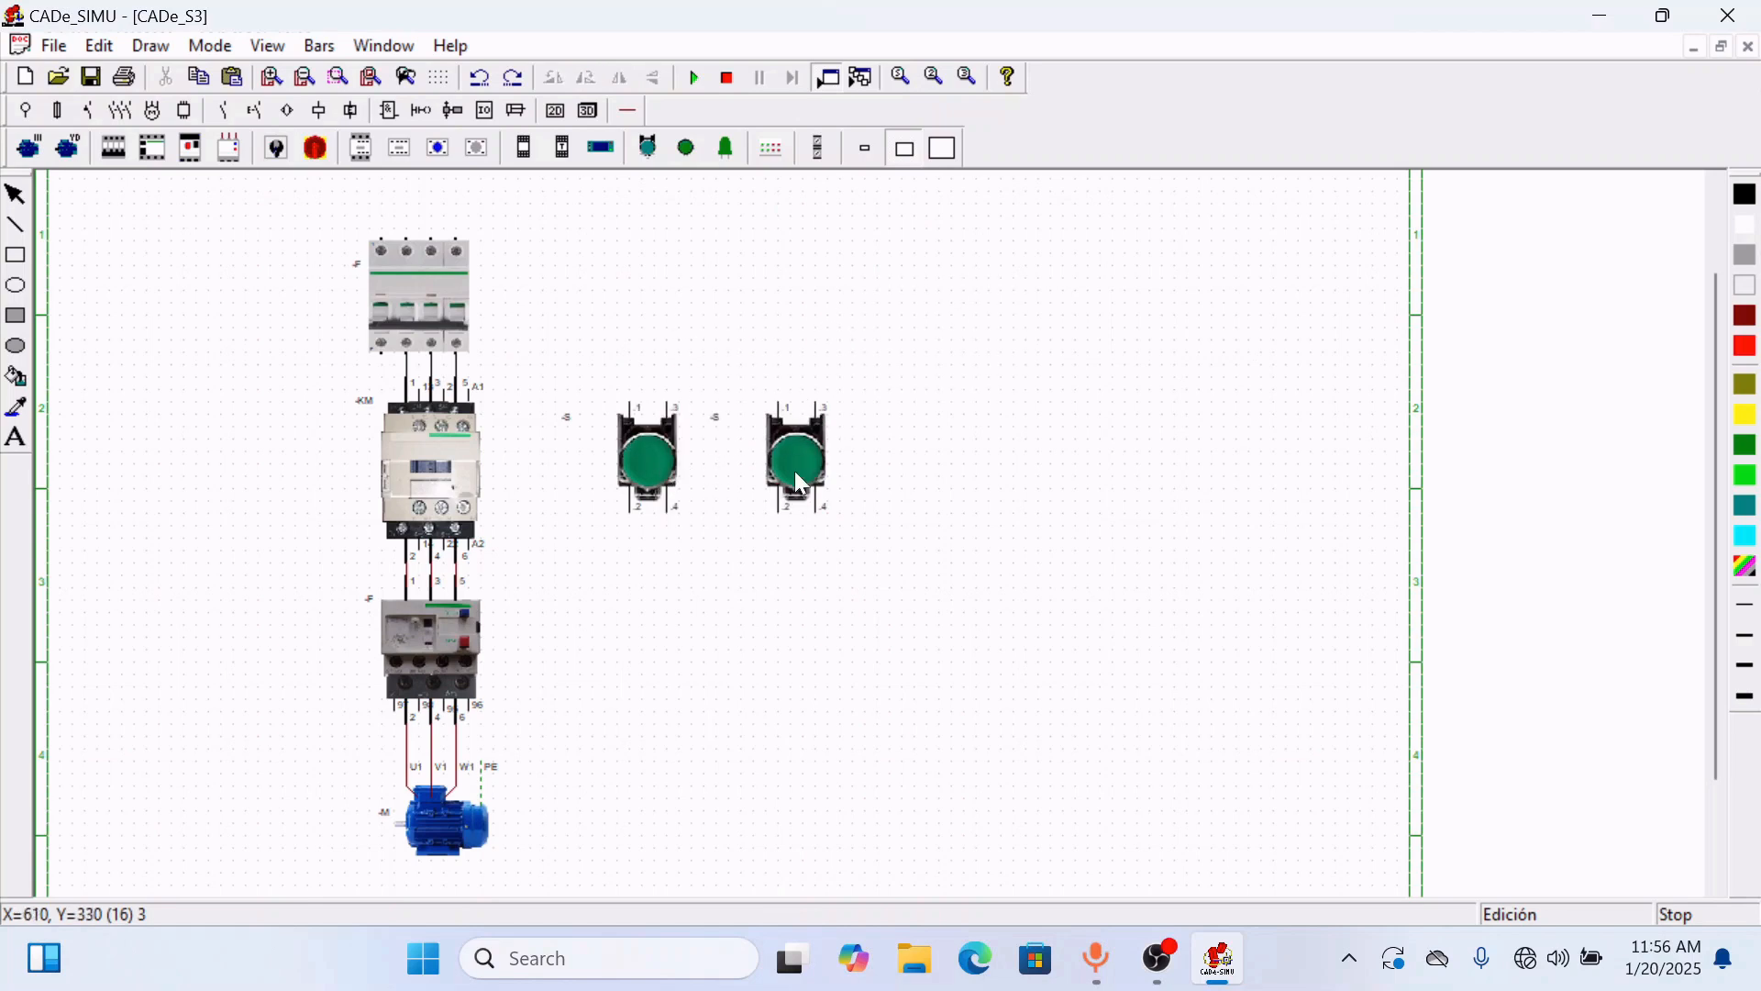
pyautogui.doubleClick(656, 456)
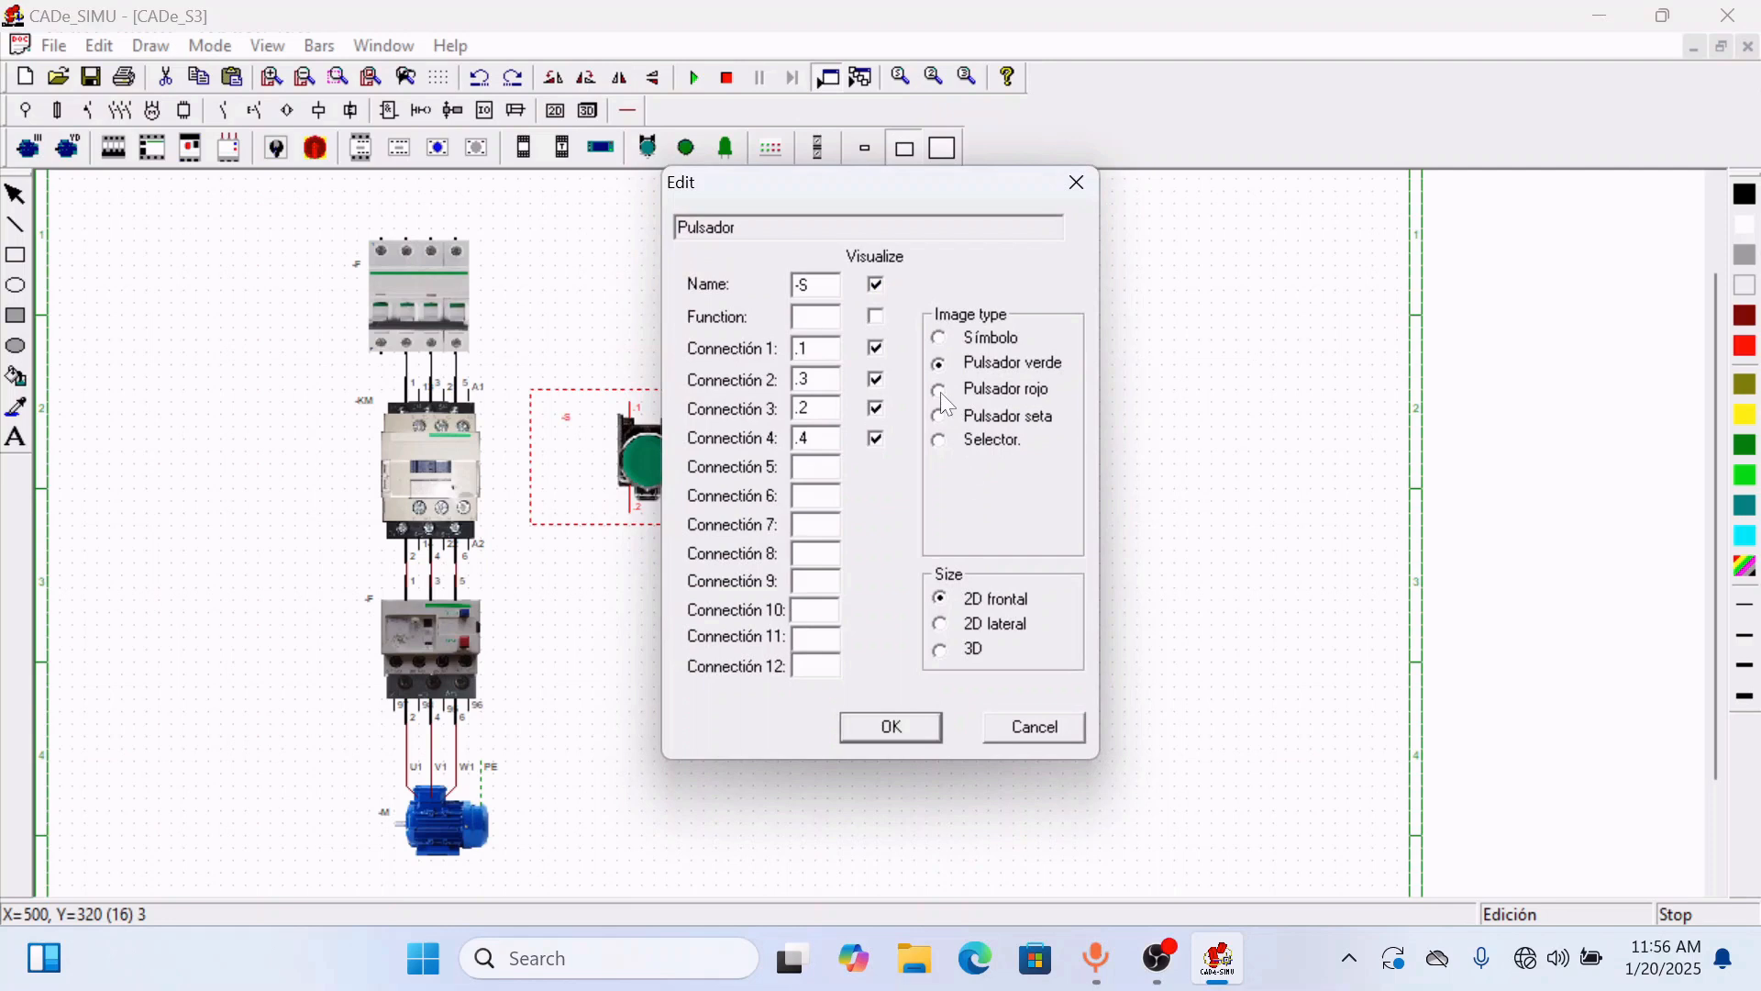
pyautogui.click(895, 730)
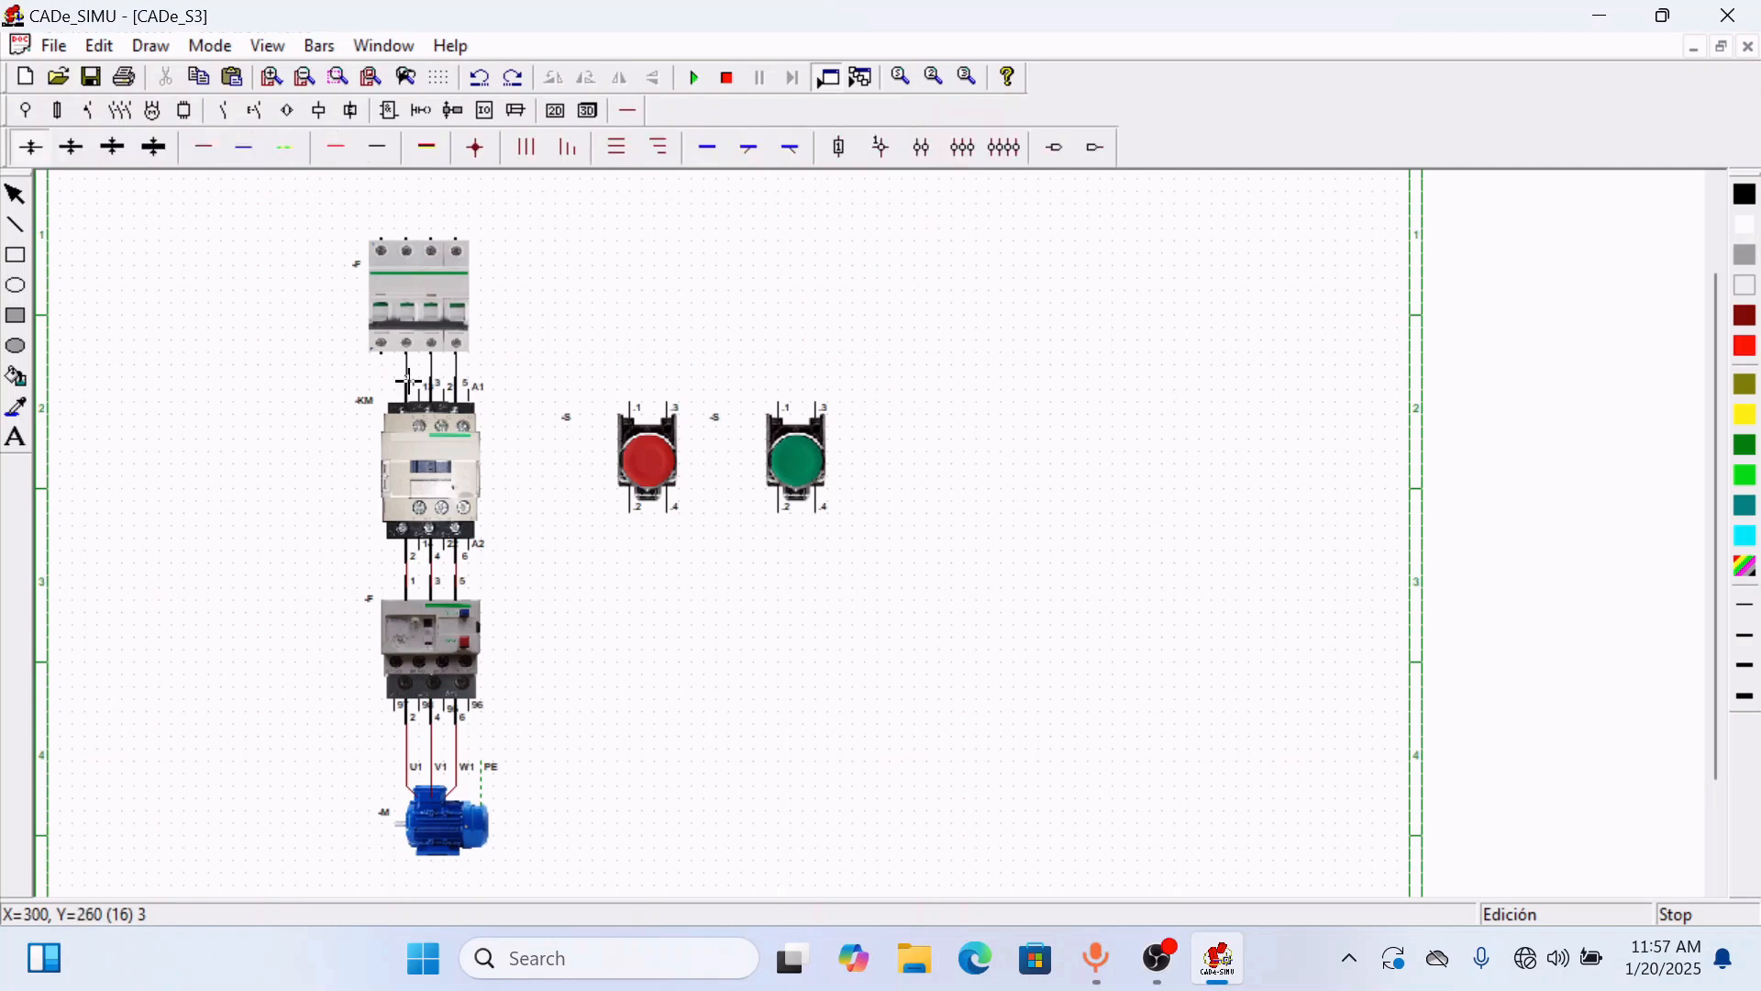
# - Run a control wire from the contactor's terminal 1 supply line down its left side and across beneath the thermal relay
pyautogui.moveTo(408, 384); pyautogui.dragTo(360, 735)
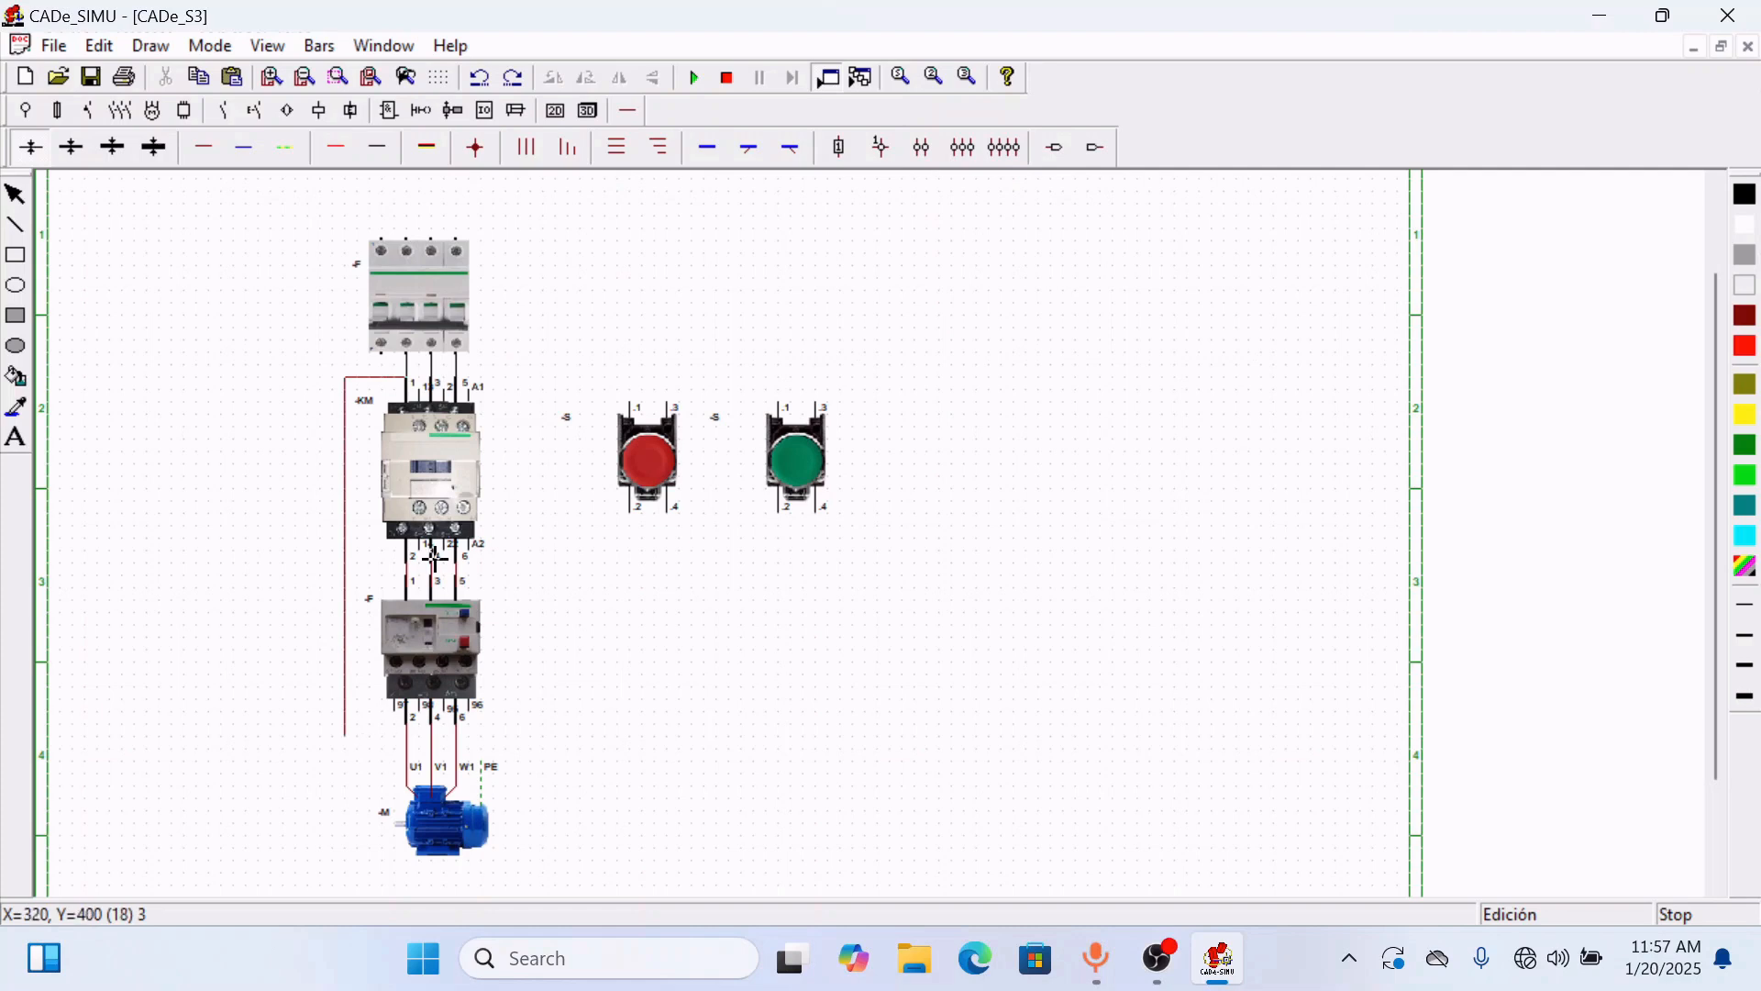
pyautogui.click(274, 78)
pyautogui.scroll(-3, 694, 504)
pyautogui.scroll(-1, 694, 504)
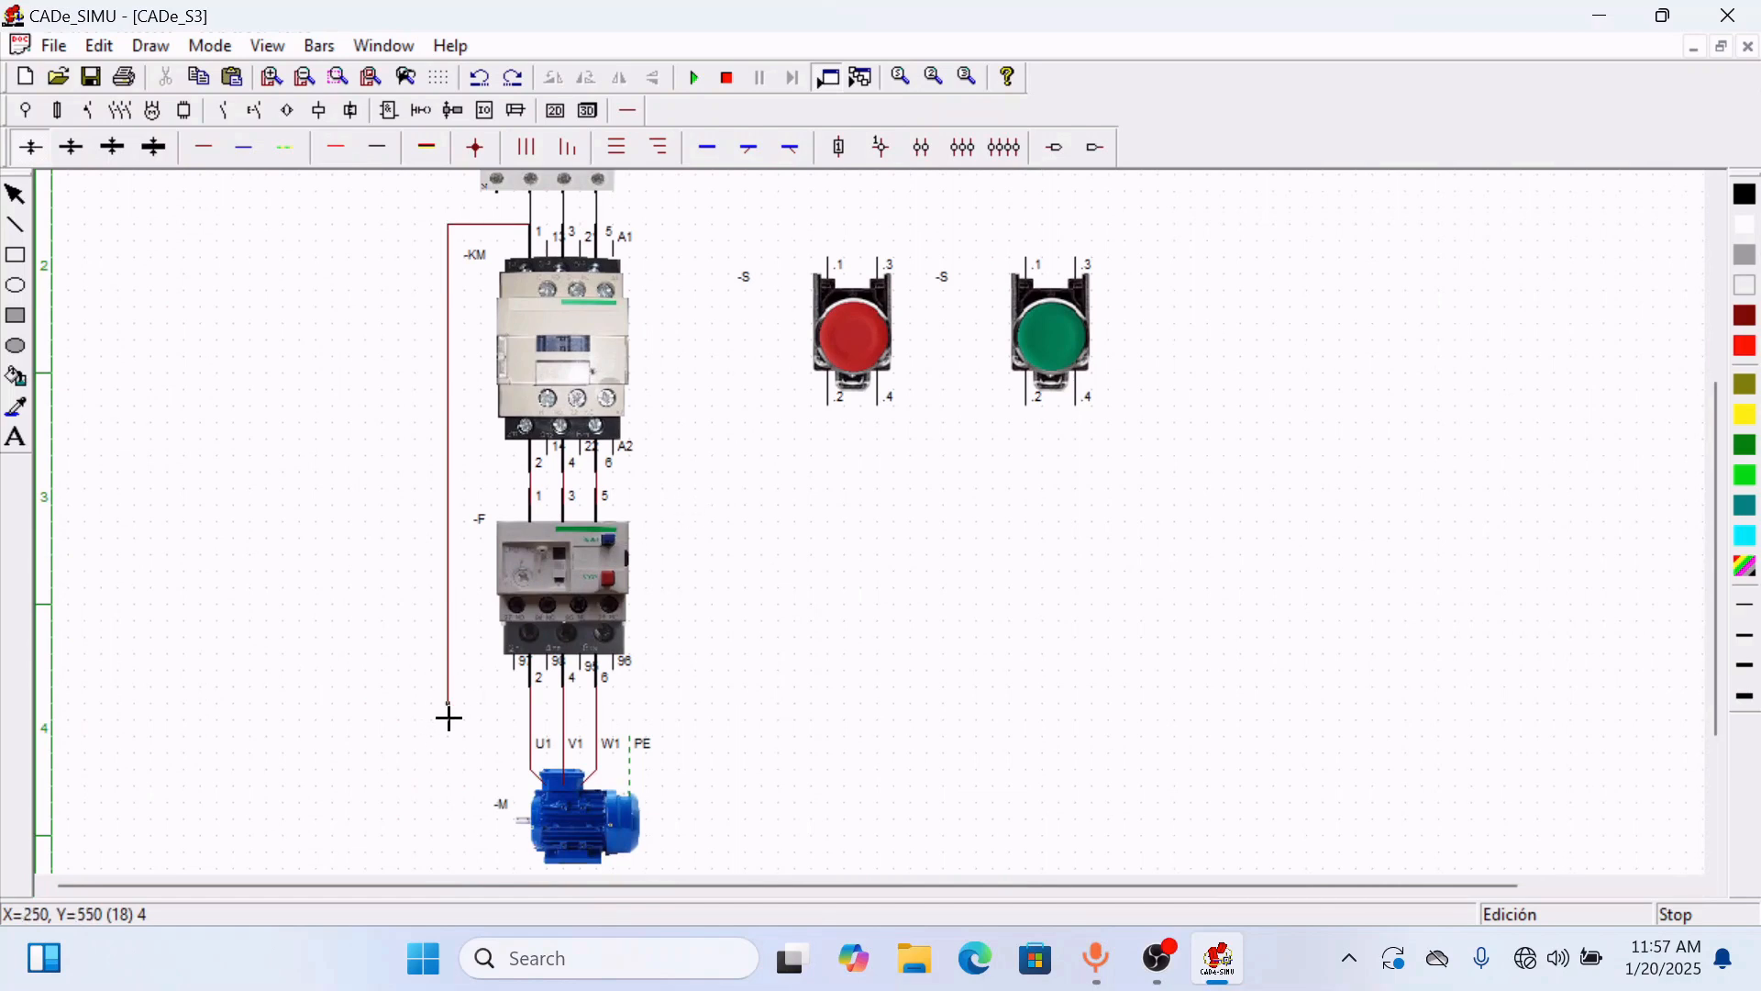
pyautogui.moveTo(452, 709); pyautogui.dragTo(639, 712)
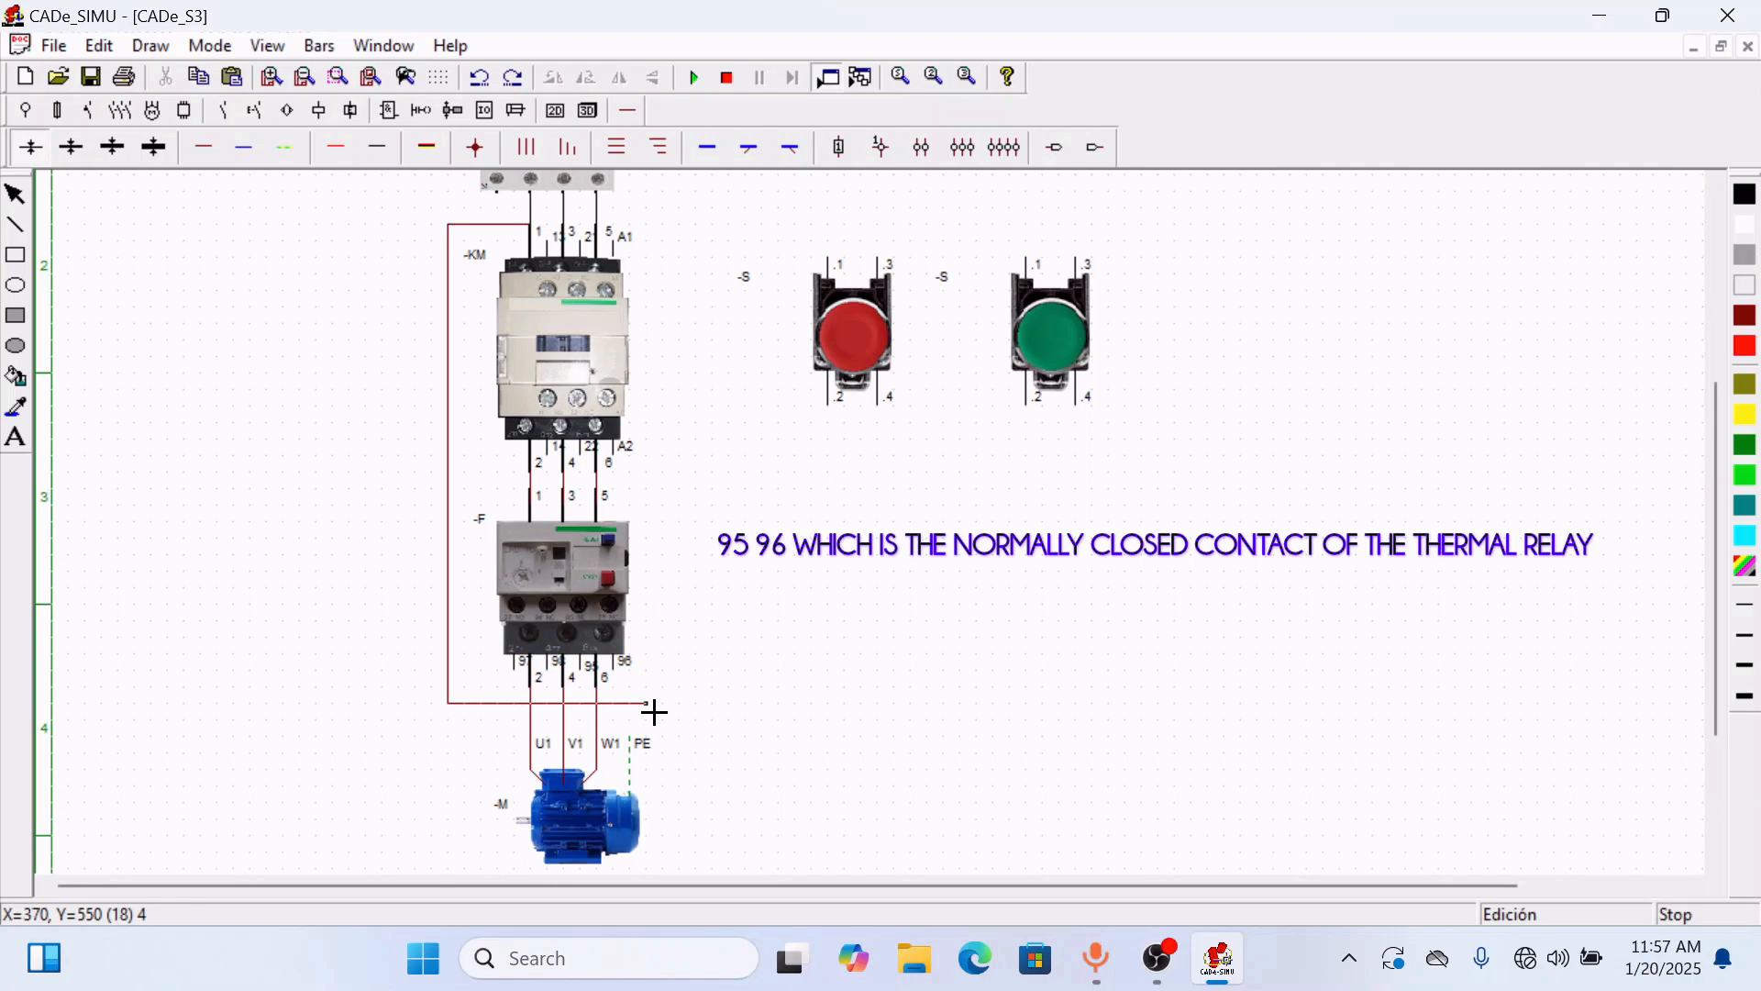
# - Extend the control wire past the thermal relay's terminal 96 and up between the contactor and the red pushbutton
pyautogui.moveTo(654, 712); pyautogui.dragTo(662, 712)
pyautogui.moveTo(675, 712); pyautogui.dragTo(692, 706)
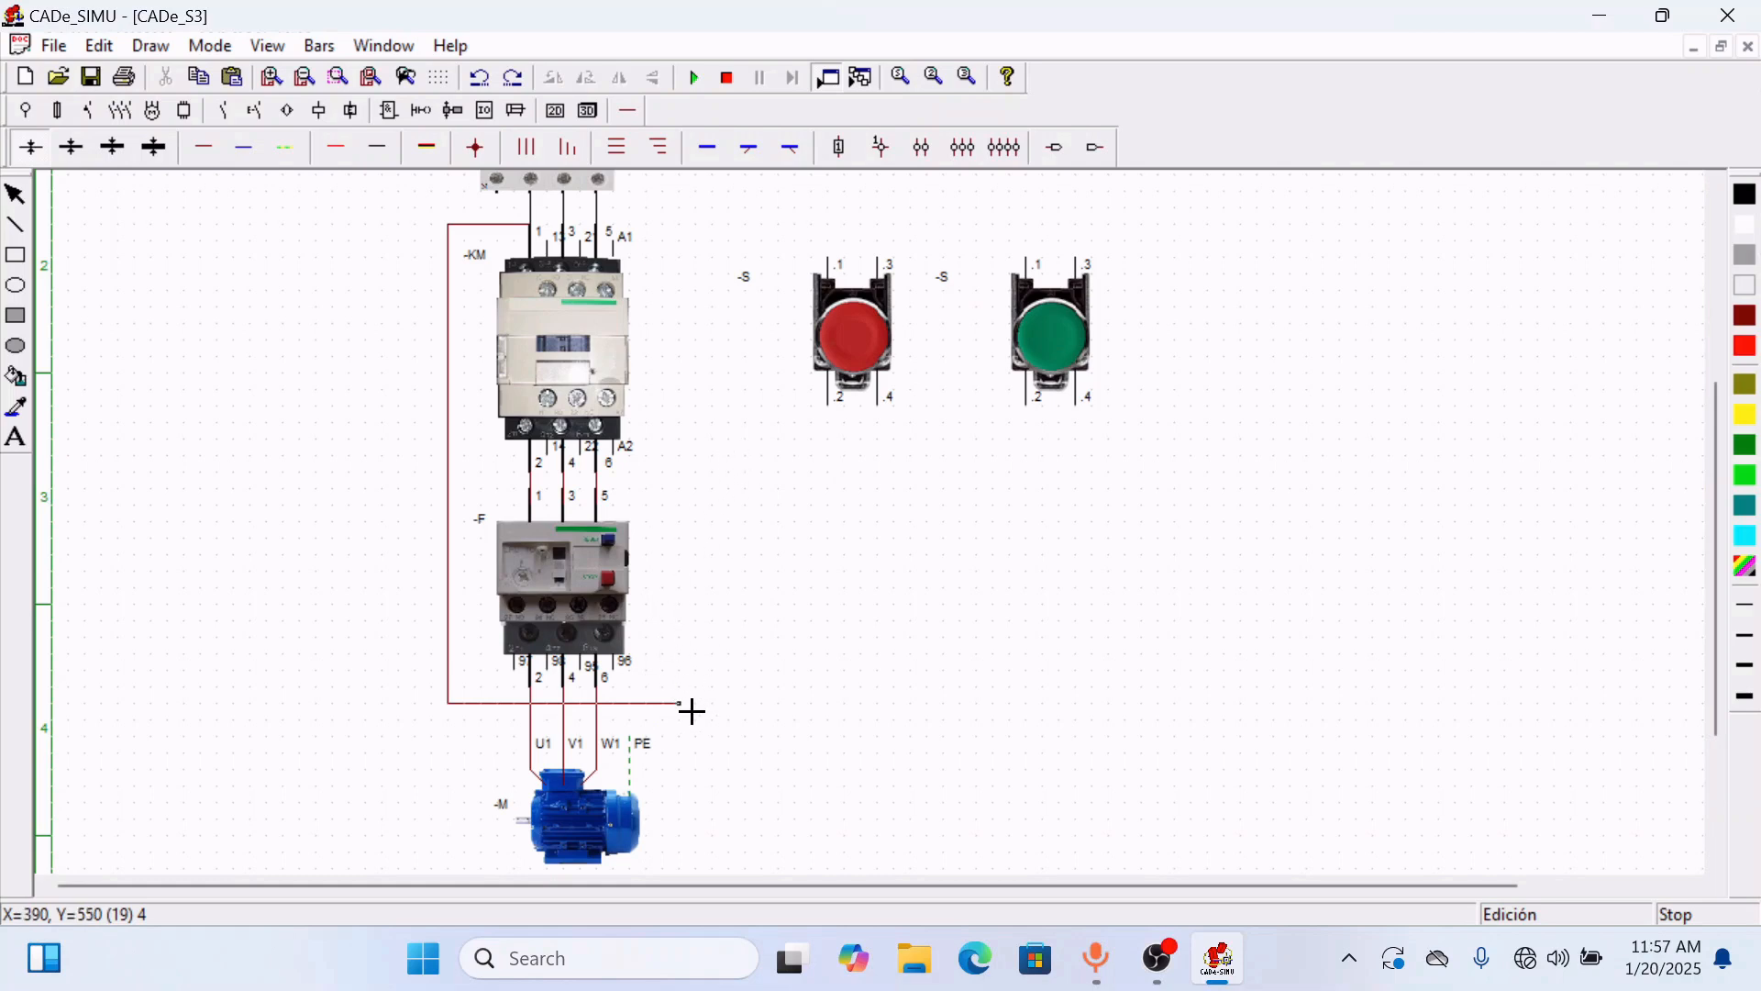
pyautogui.moveTo(689, 704); pyautogui.dragTo(700, 704)
pyautogui.moveTo(715, 393); pyautogui.dragTo(710, 225)
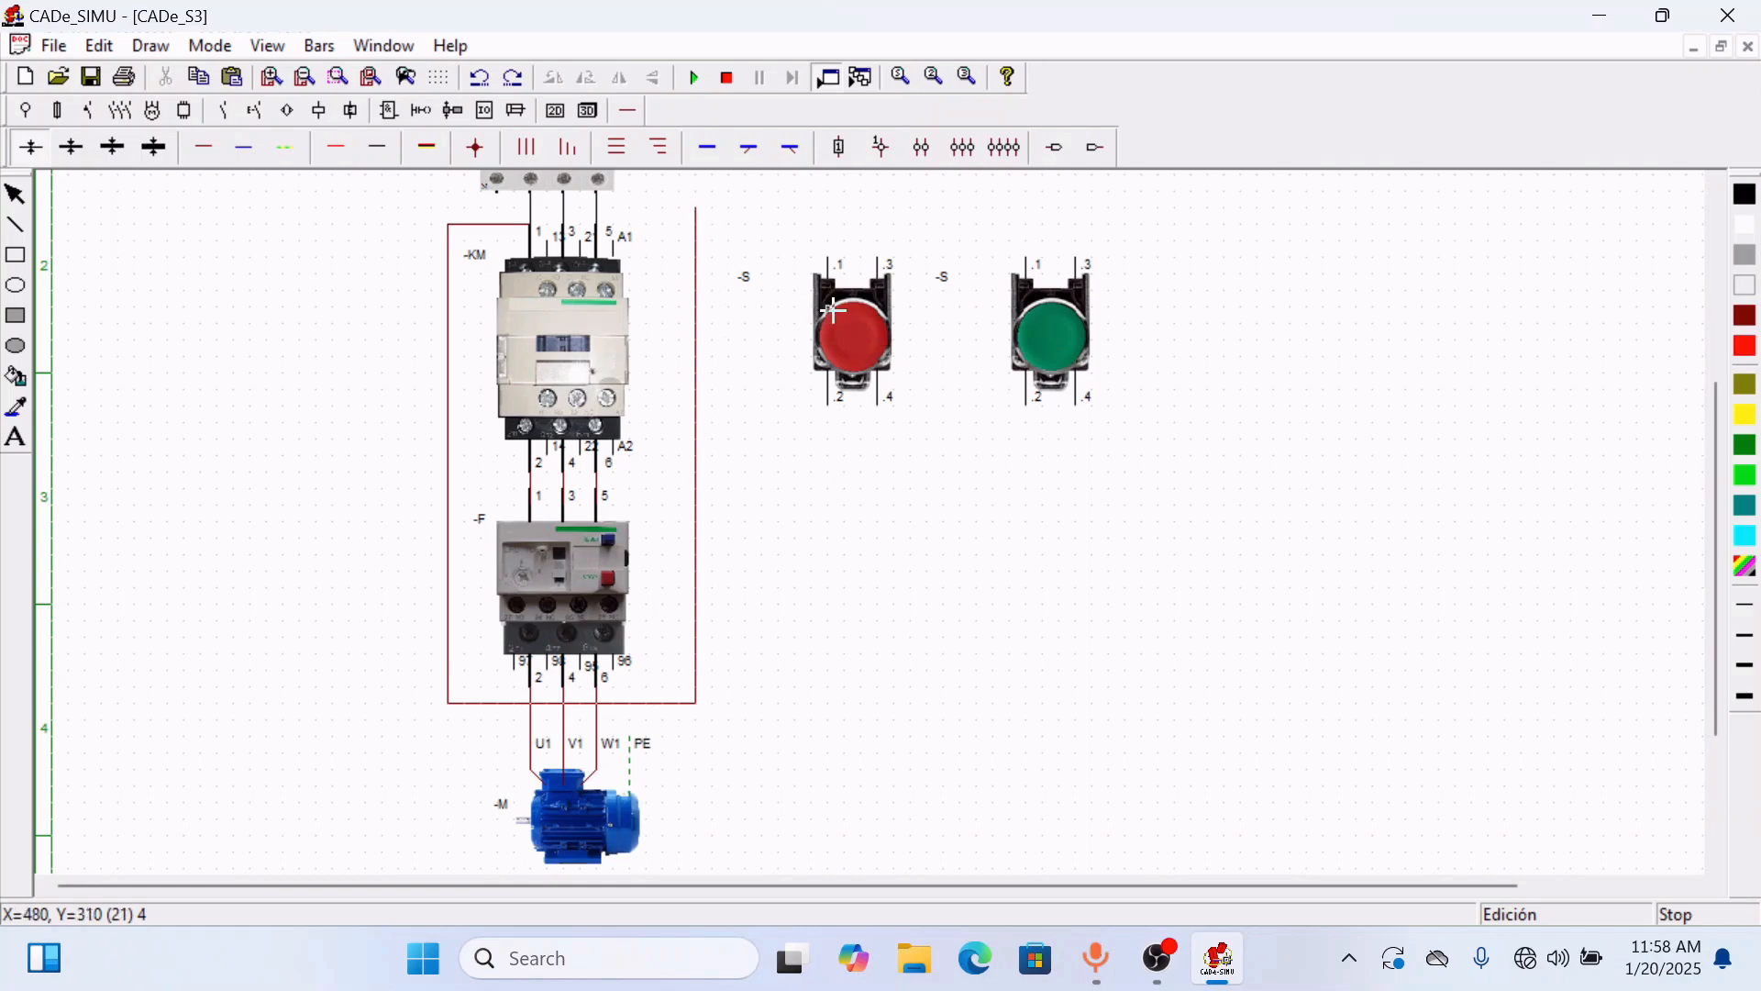
# - Change the red pushbutton's image type to Símbolo to reveal its contacts
pyautogui.click(15, 194)
pyautogui.doubleClick(861, 307)
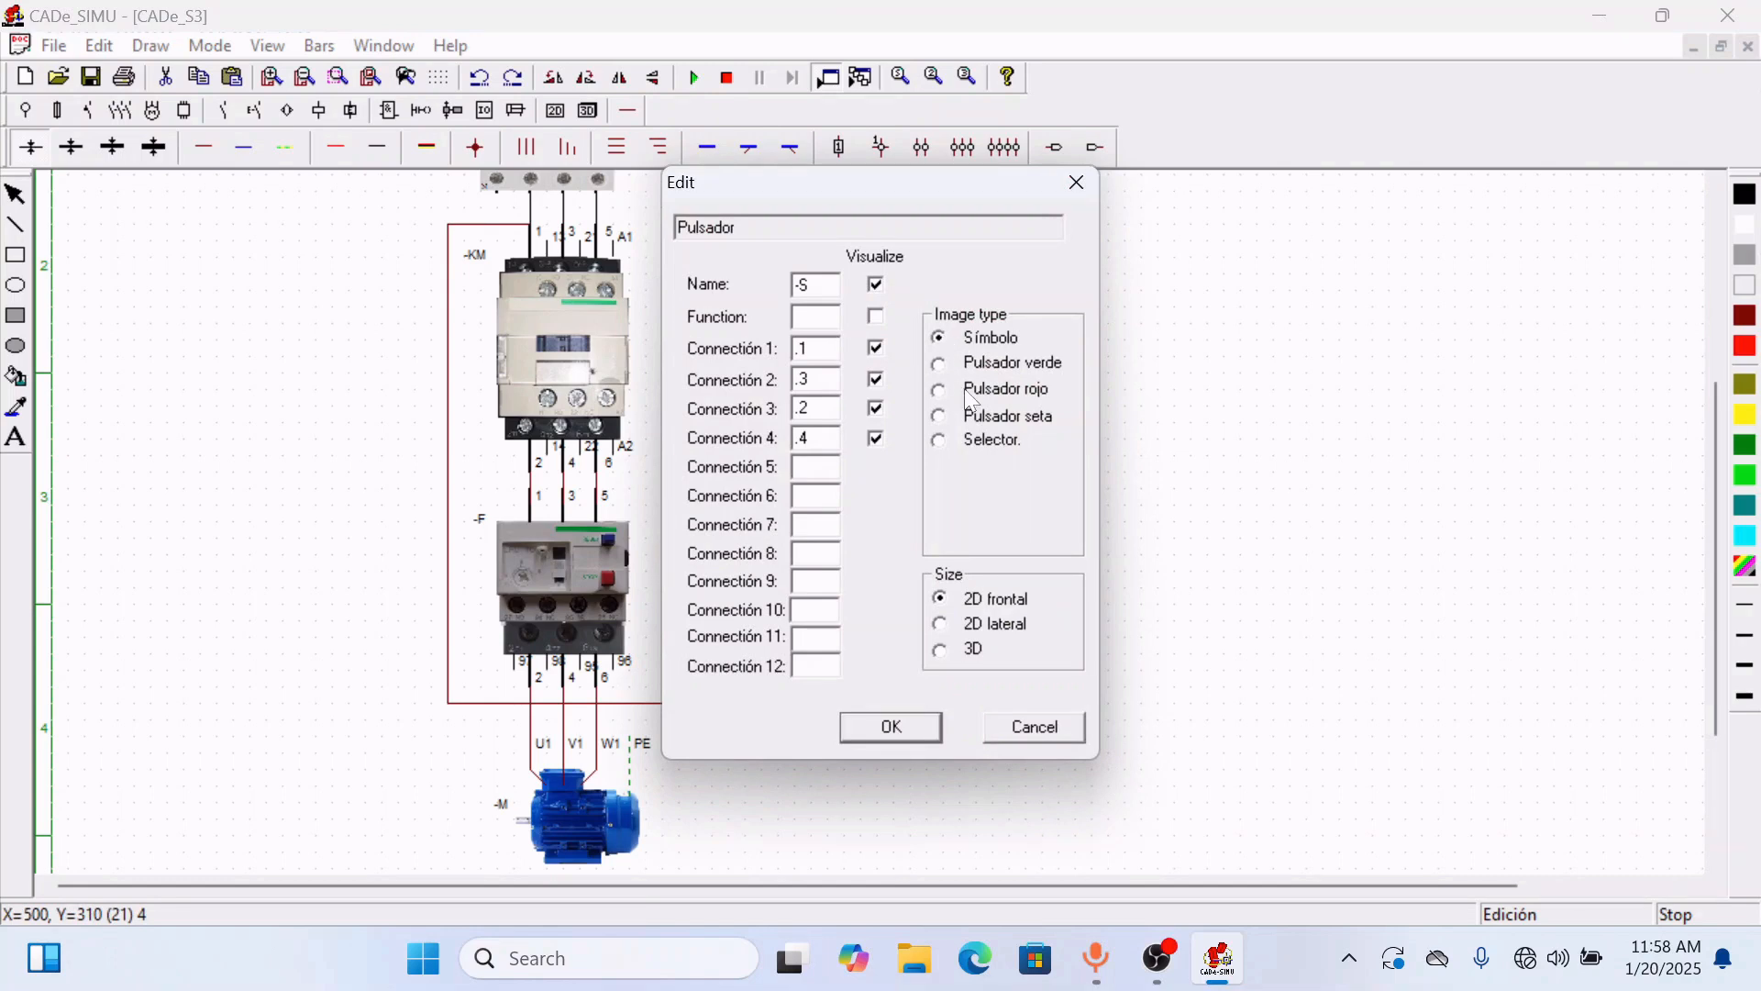
pyautogui.click(880, 727)
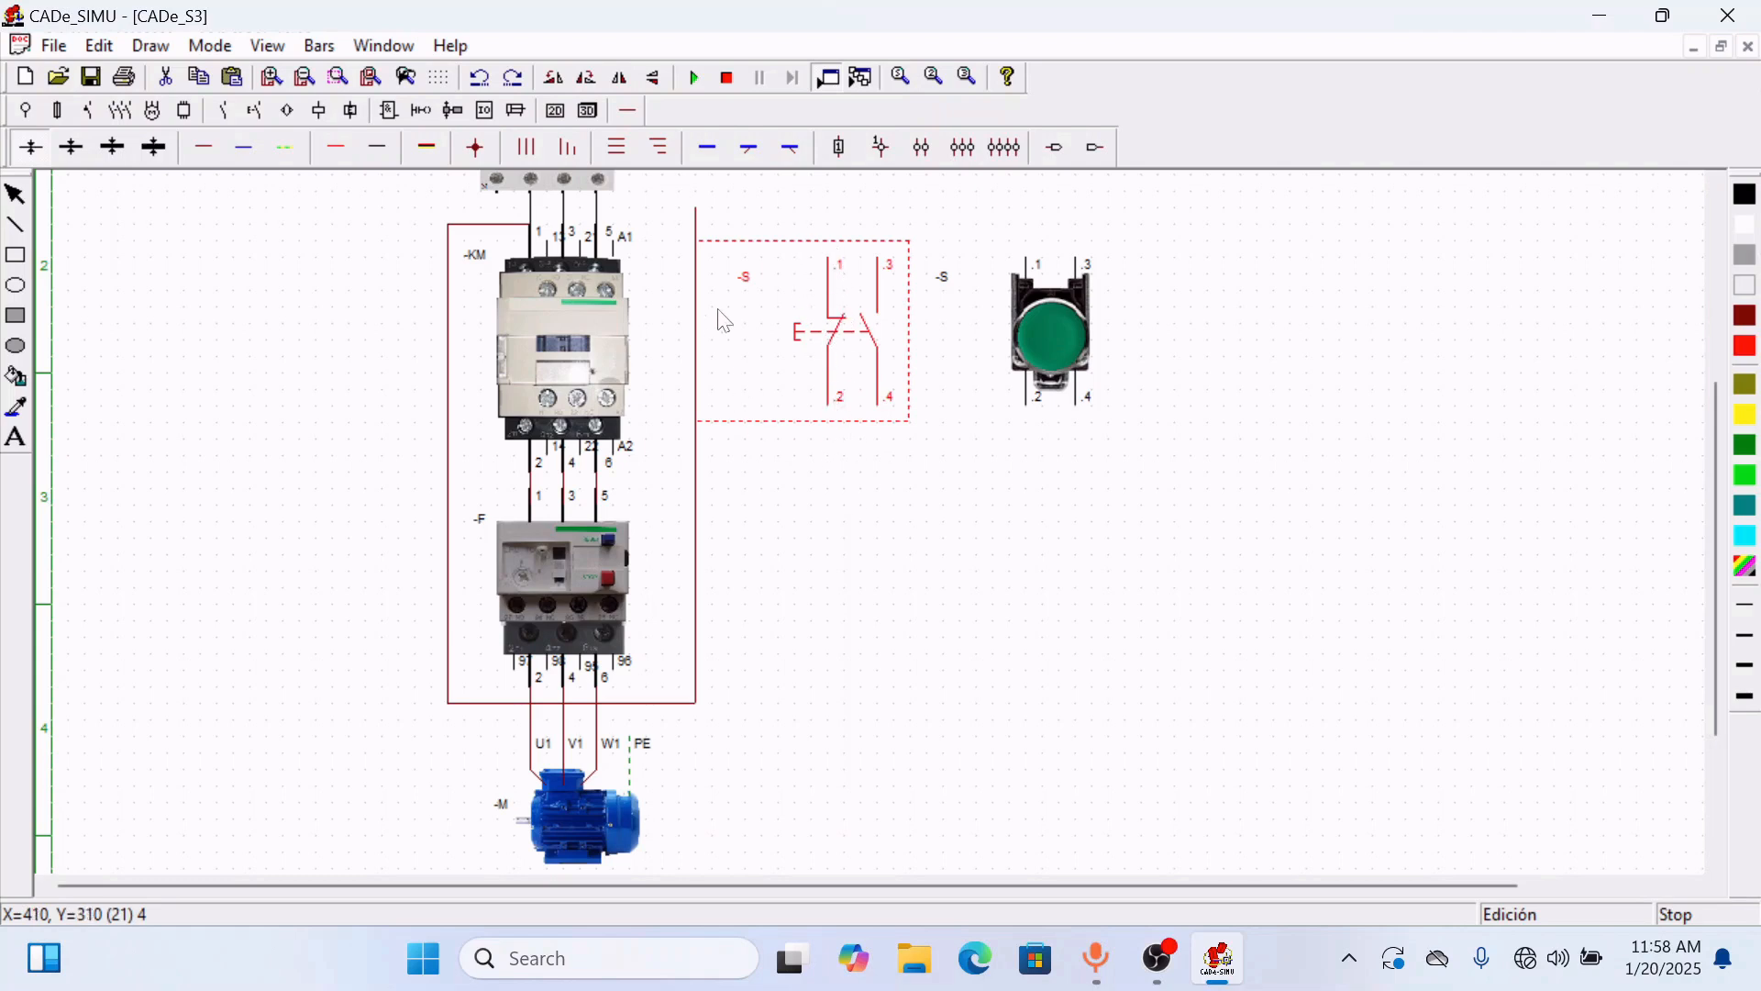
pyautogui.click(879, 497)
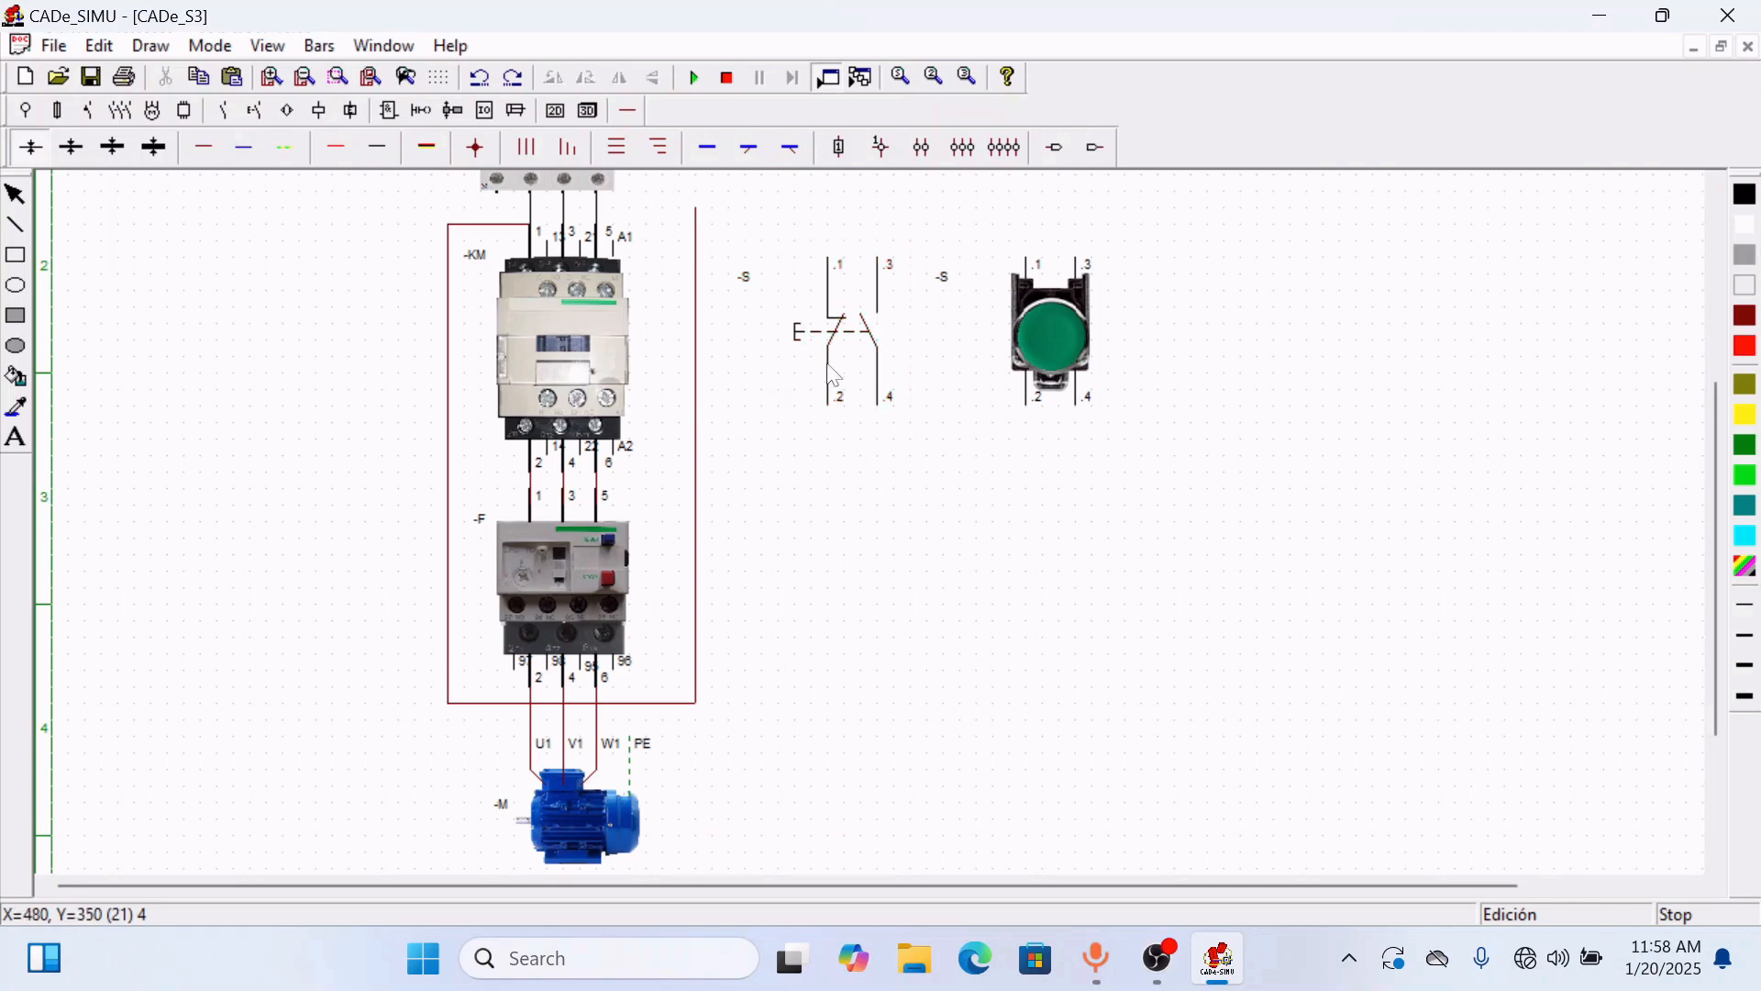
# - Connect the control wire's upper end to terminal .1 of the stop pushbutton, on its normally closed contact
pyautogui.click(213, 162)
pyautogui.click(700, 215)
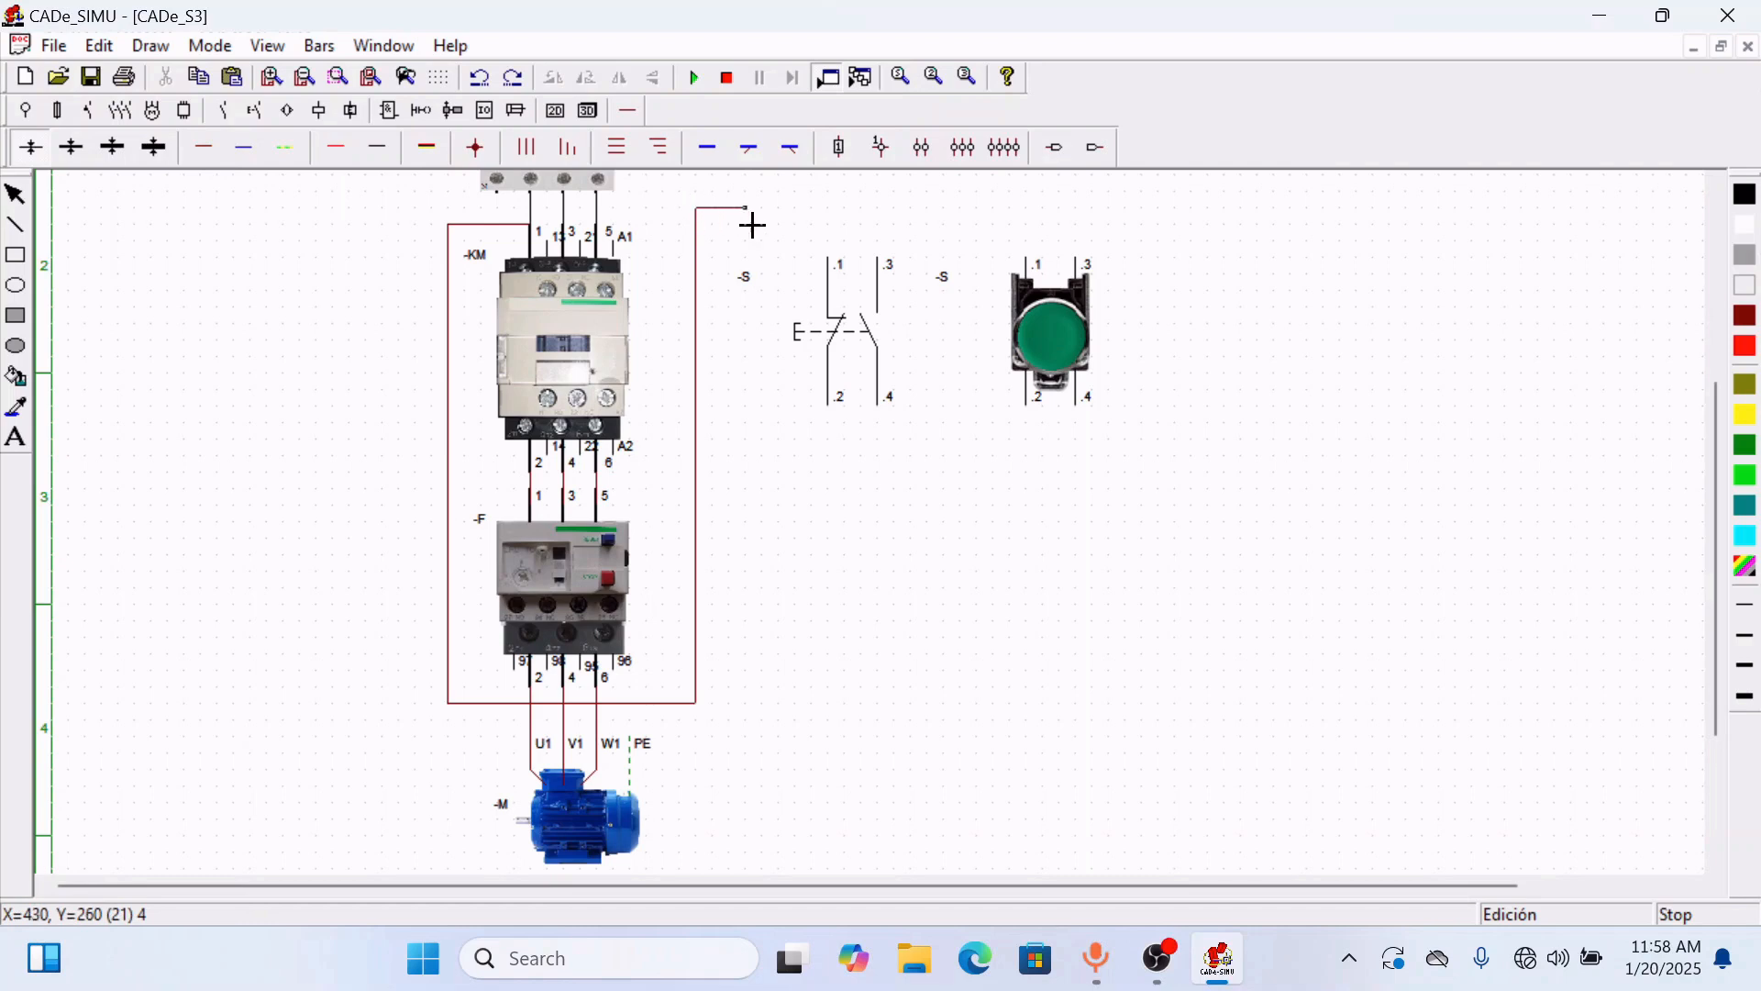
pyautogui.click(829, 210)
pyautogui.click(828, 265)
# - Set the stop pushbutton's image type back to Pulsador rojo
pyautogui.click(826, 339)
pyautogui.doubleClick(887, 347)
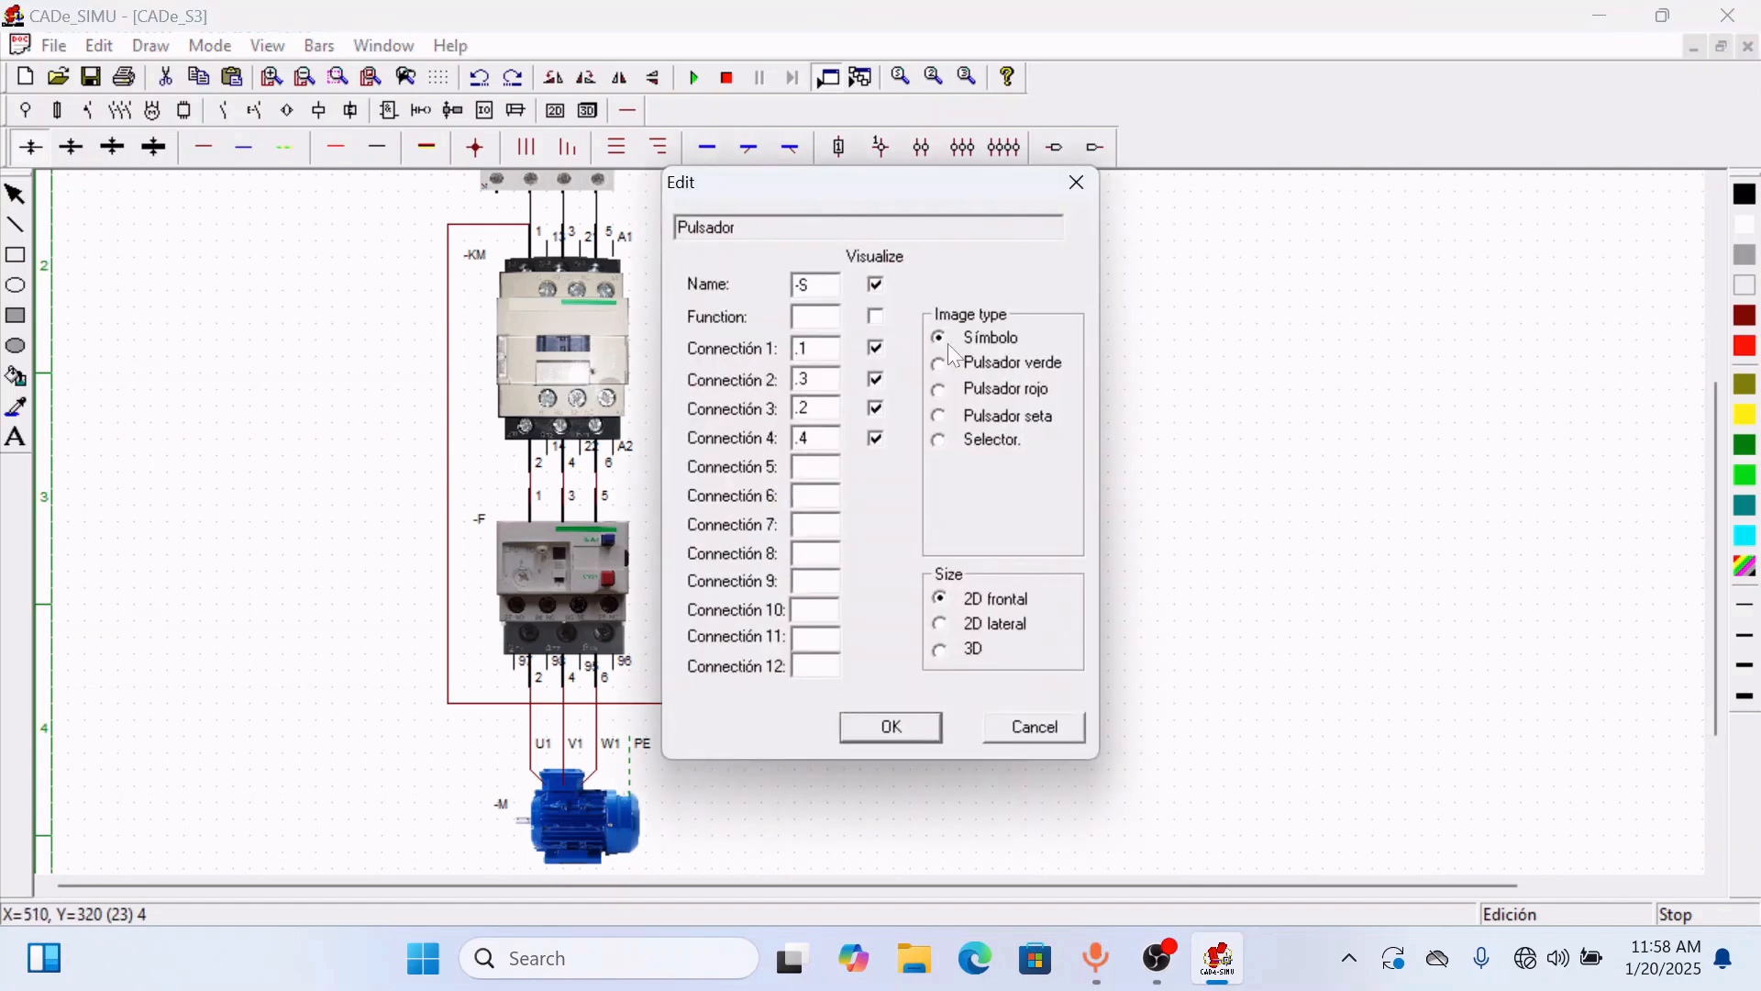
pyautogui.click(940, 391)
pyautogui.click(911, 730)
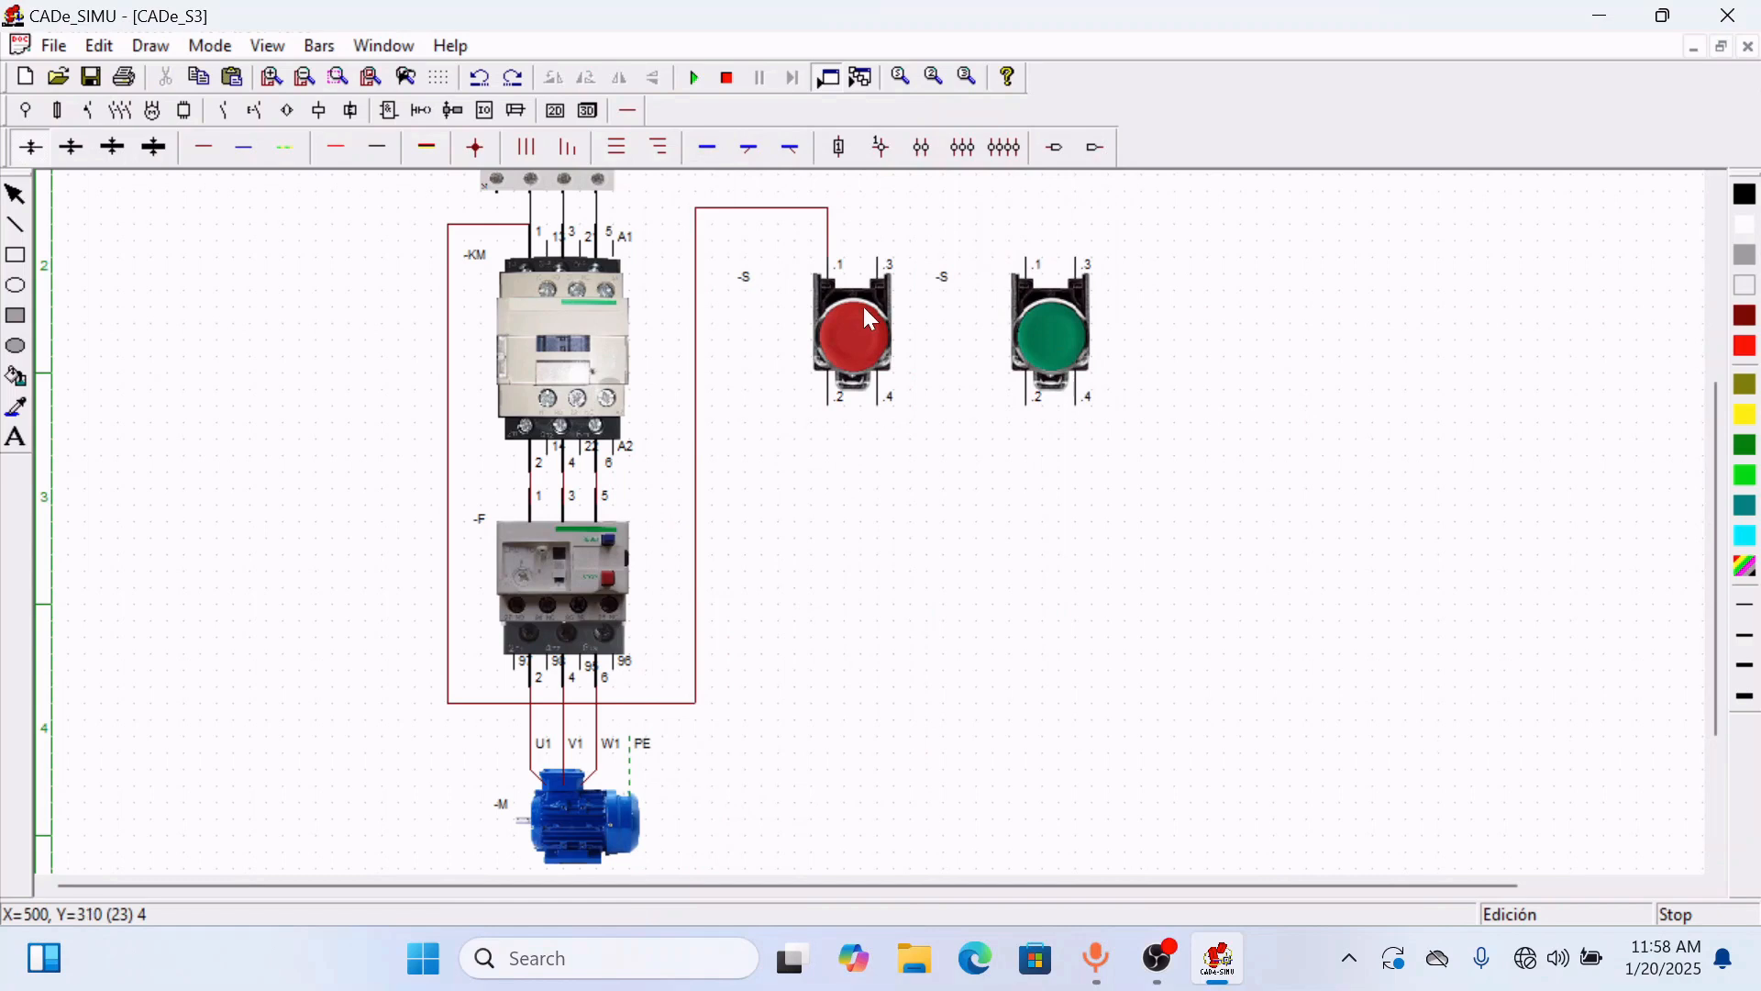
# - Change the green pushbutton's image type to Símbolo to reveal its contacts
pyautogui.doubleClick(1062, 316)
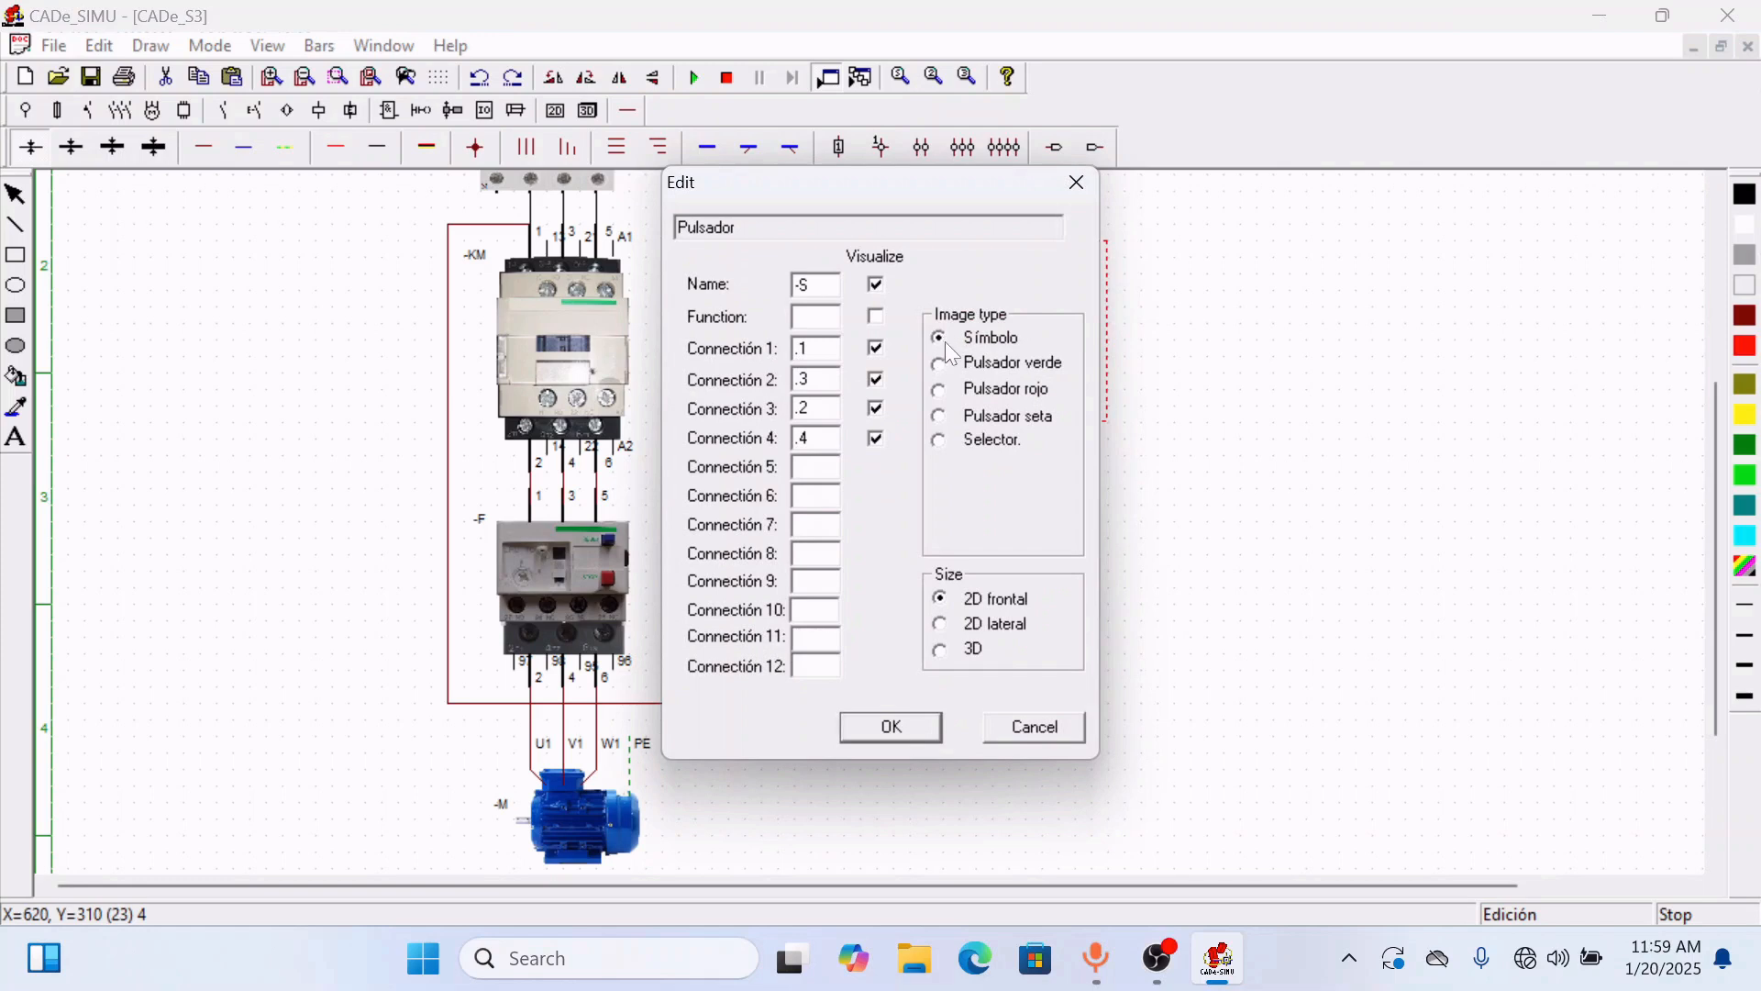
pyautogui.click(935, 731)
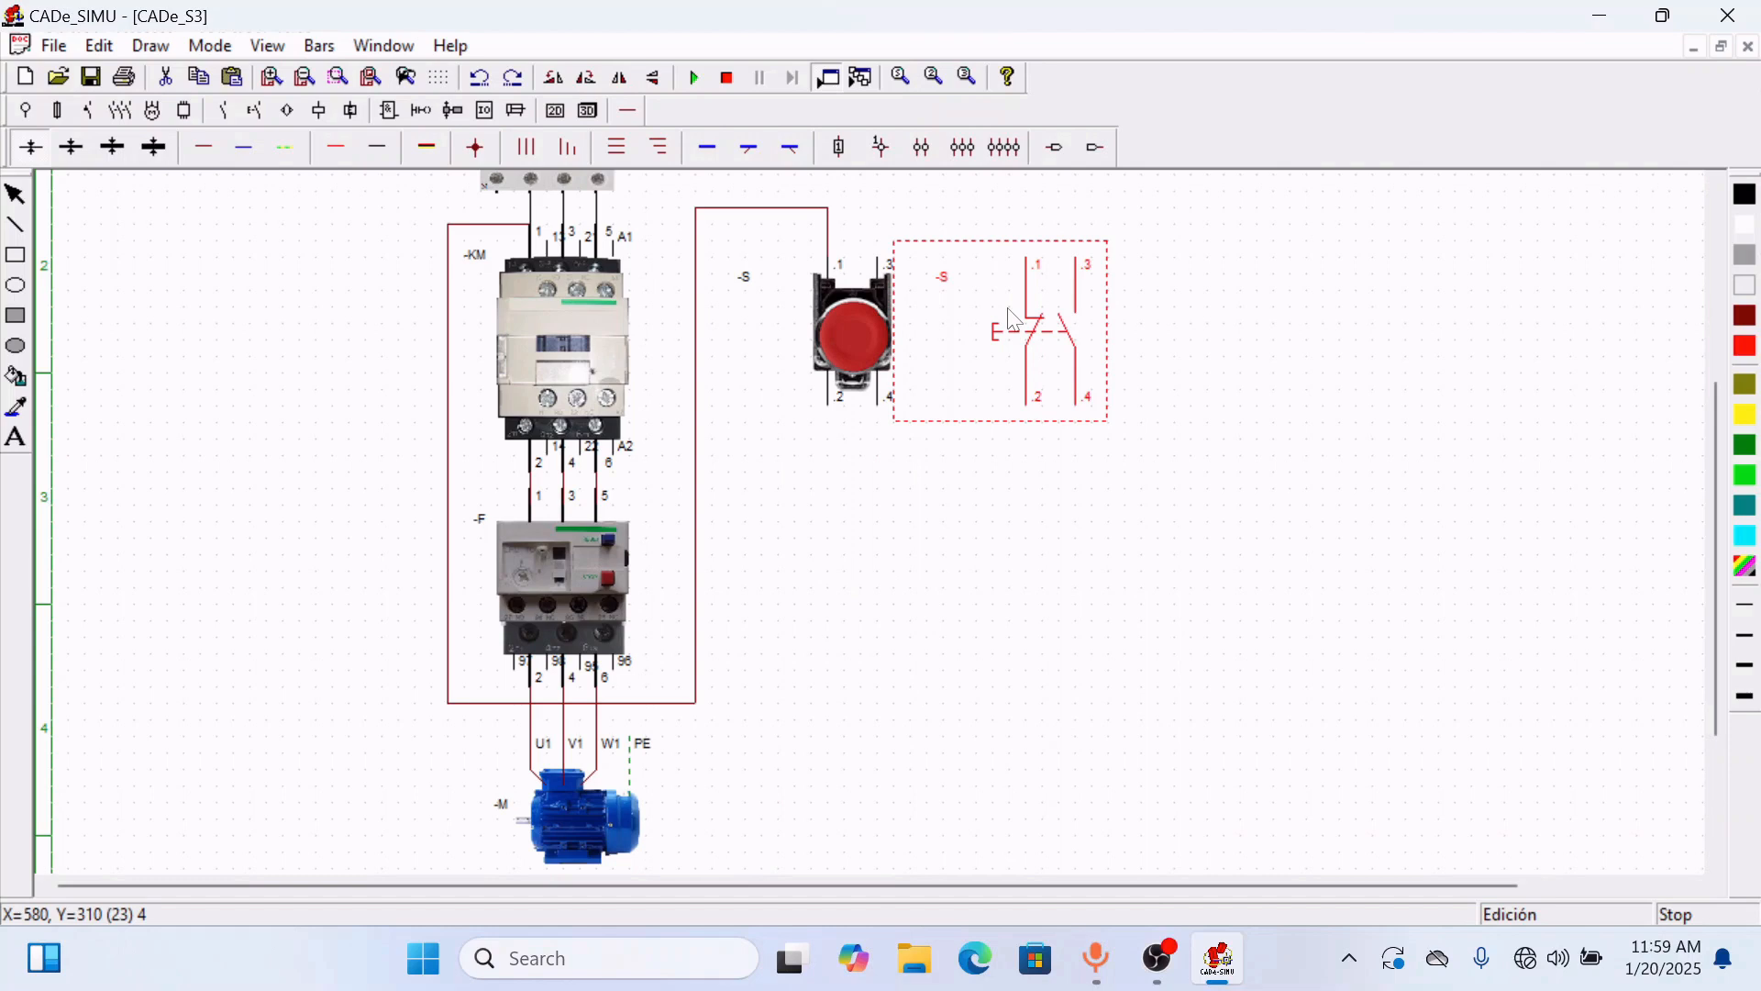
pyautogui.click(883, 435)
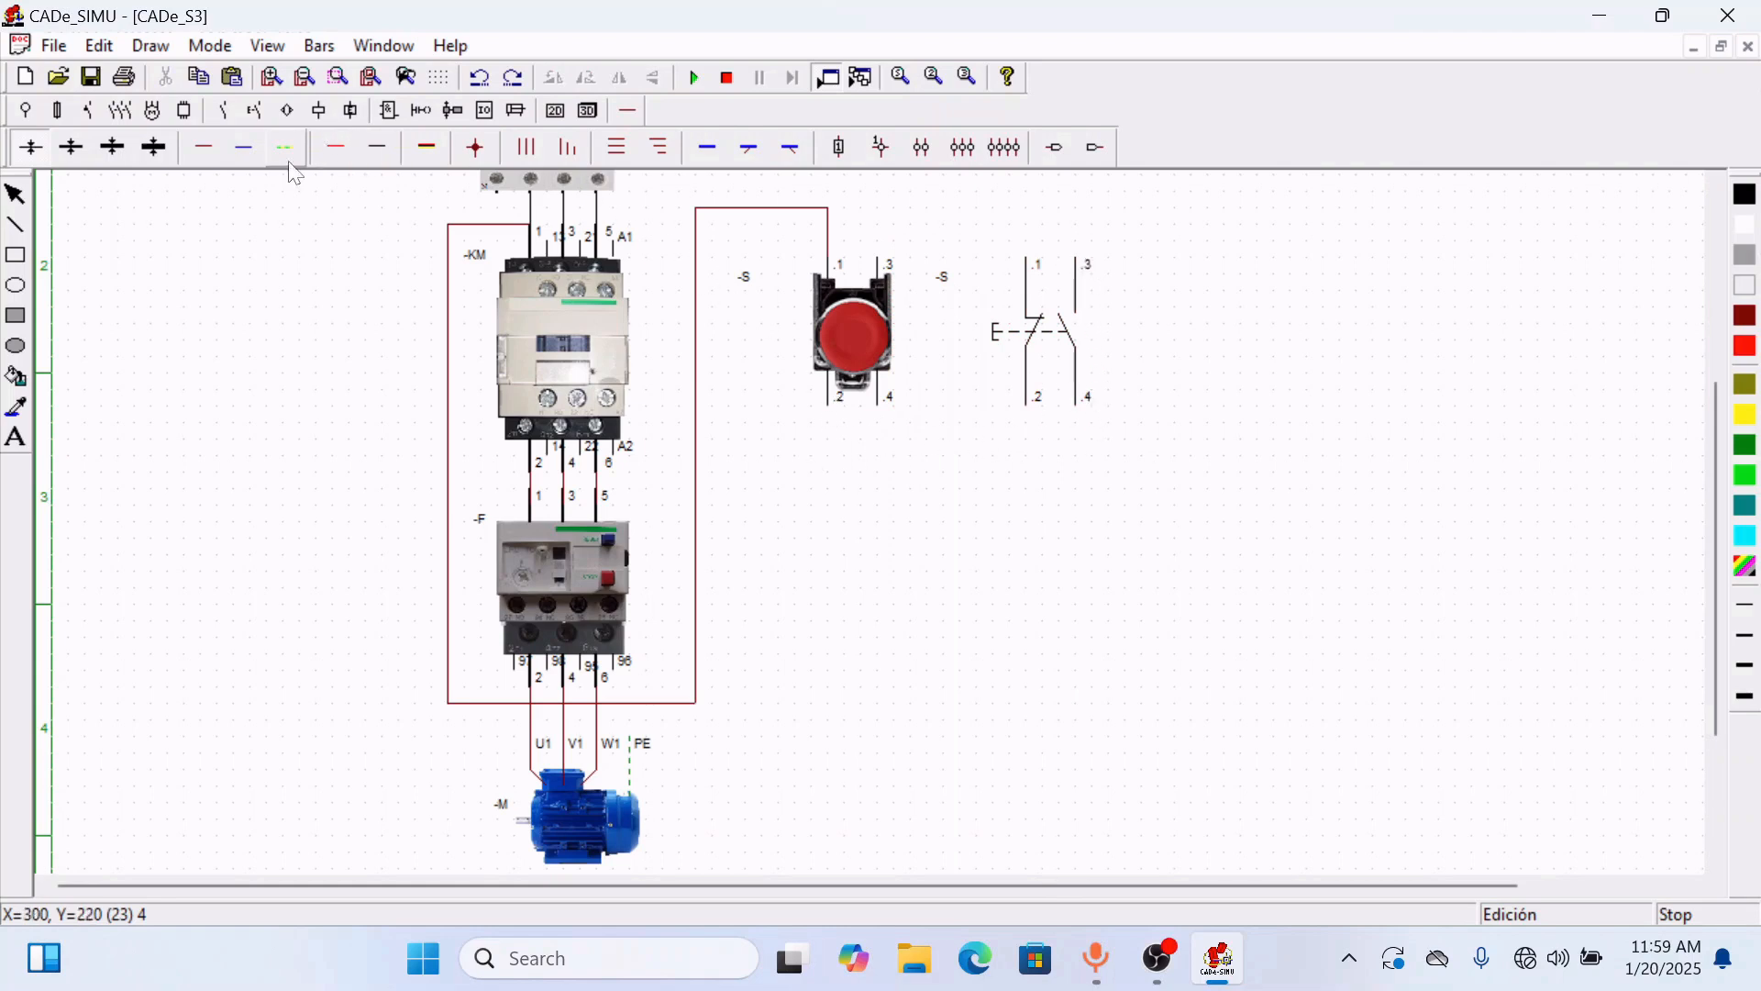
# - Wire the red pushbutton's terminal .2 to terminal .3 of the start pushbutton, routing it between the two buttons
pyautogui.click(216, 152)
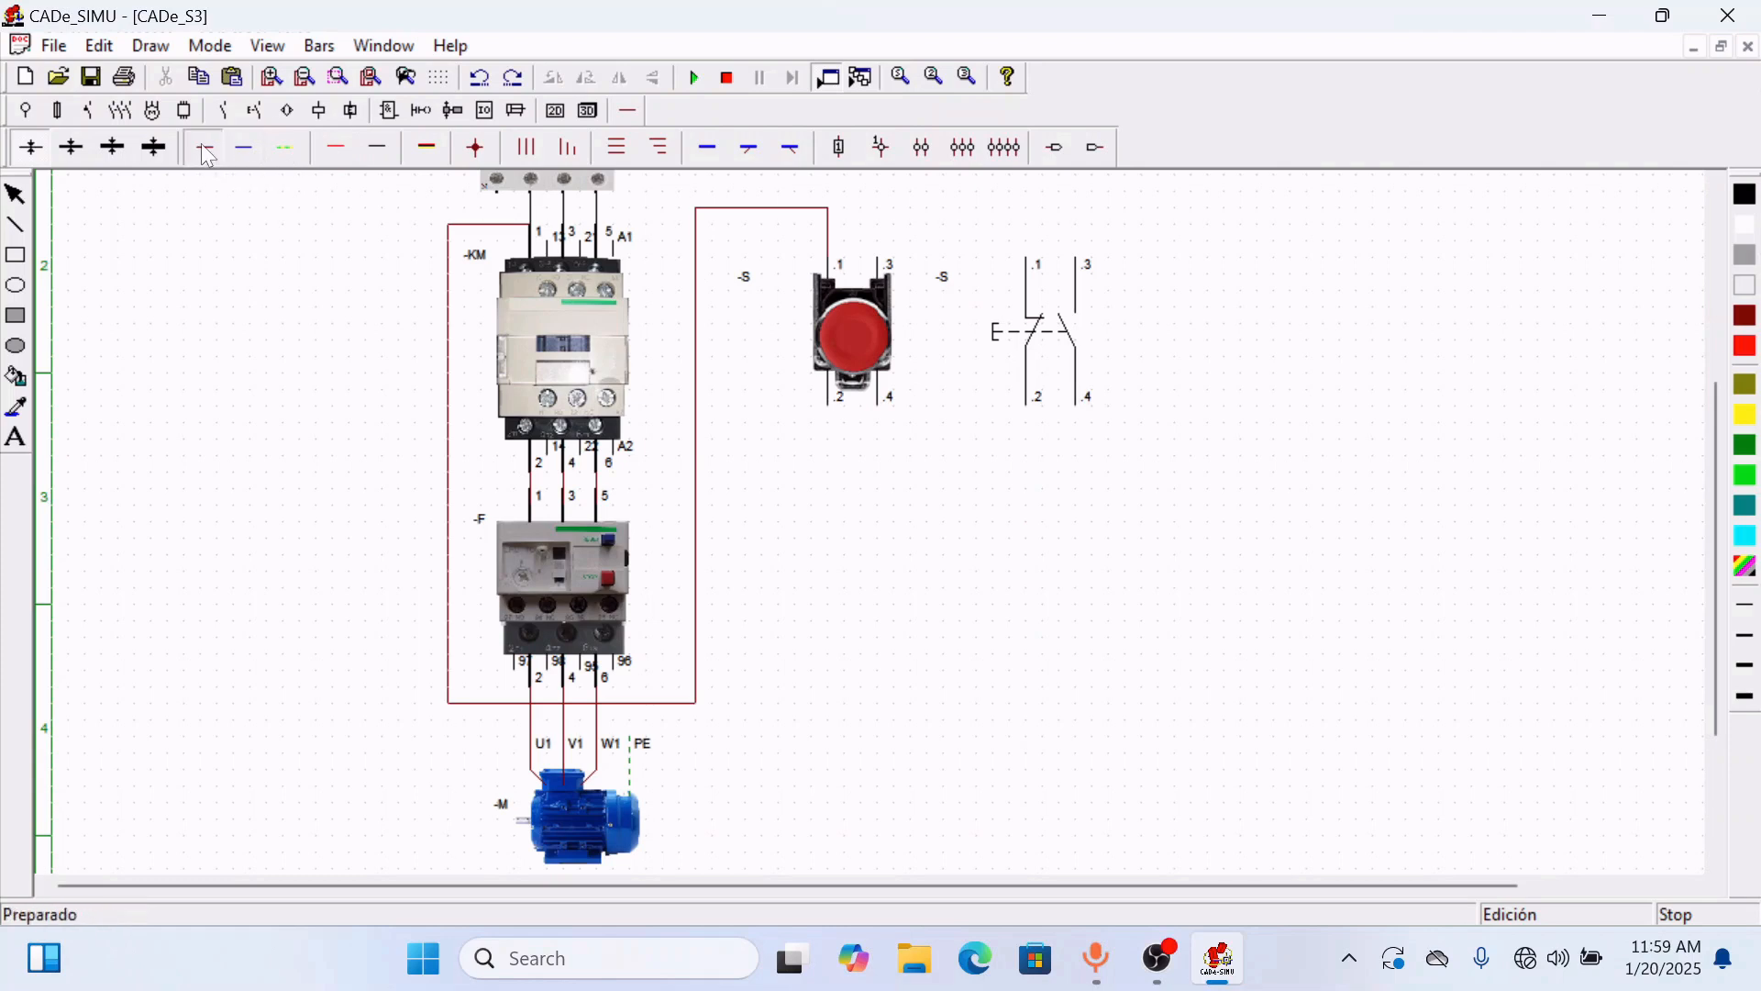
pyautogui.click(833, 458)
pyautogui.click(969, 443)
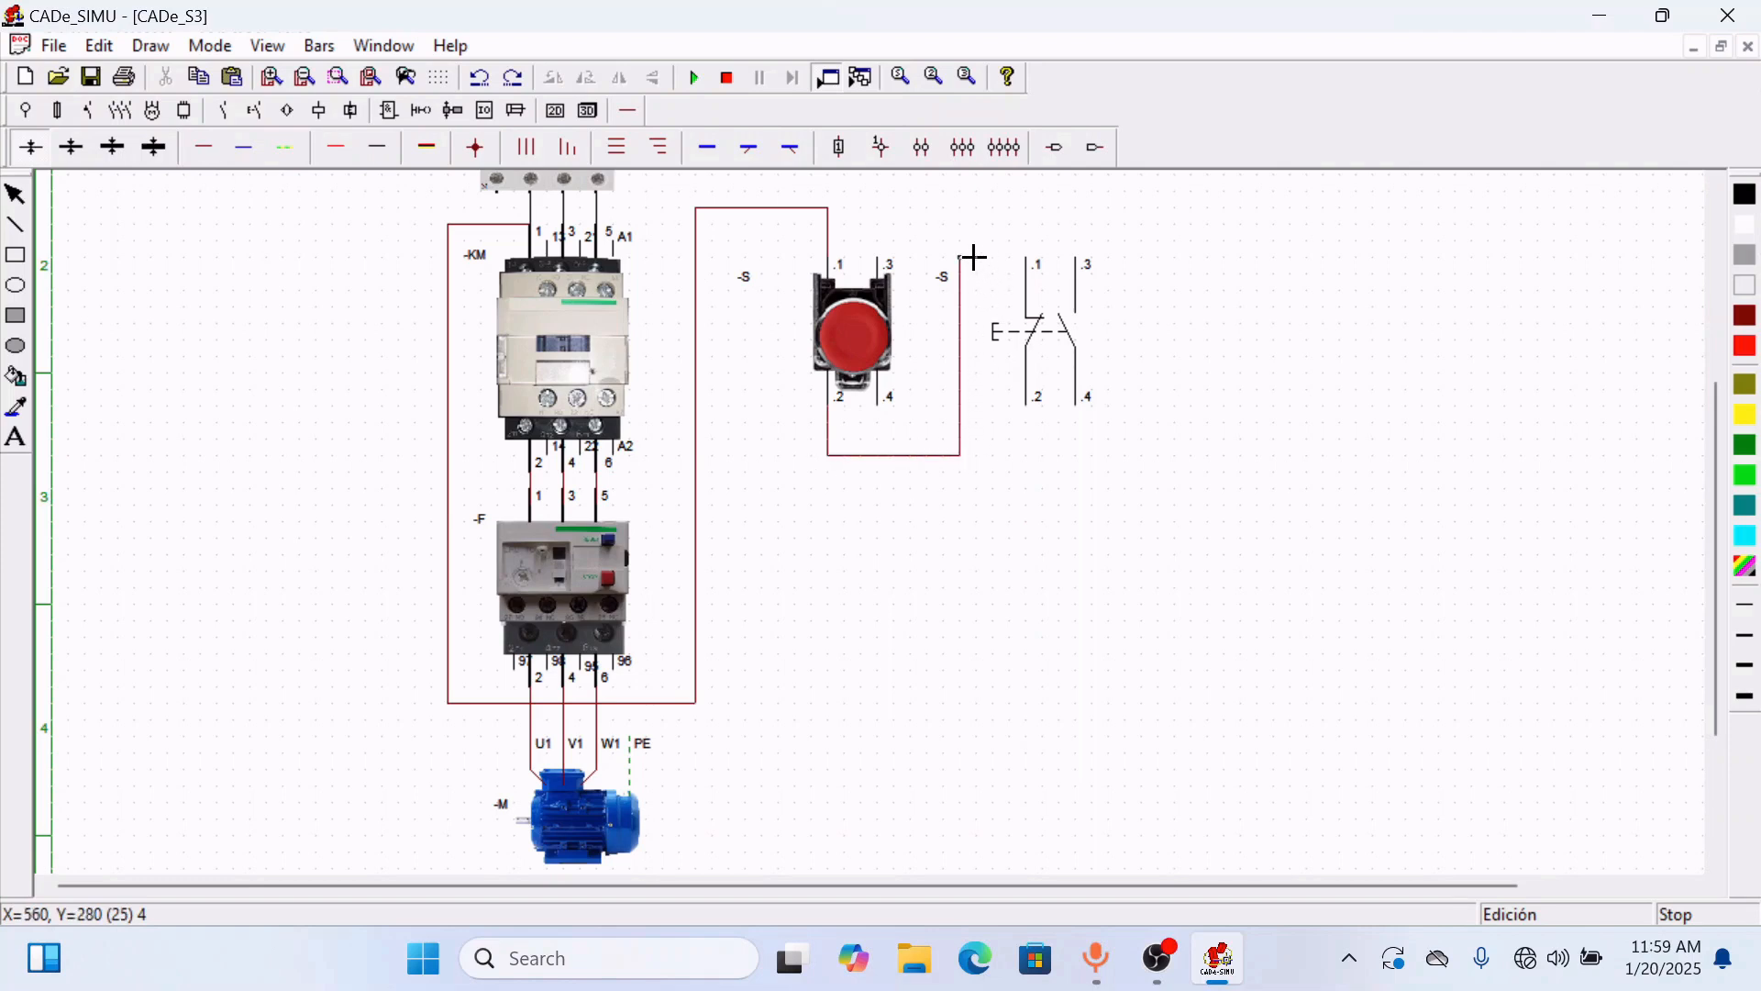
pyautogui.click(970, 211)
pyautogui.click(1079, 218)
pyautogui.click(1086, 263)
# - Set the start pushbutton's image type back to Pulsador verde
pyautogui.click(15, 195)
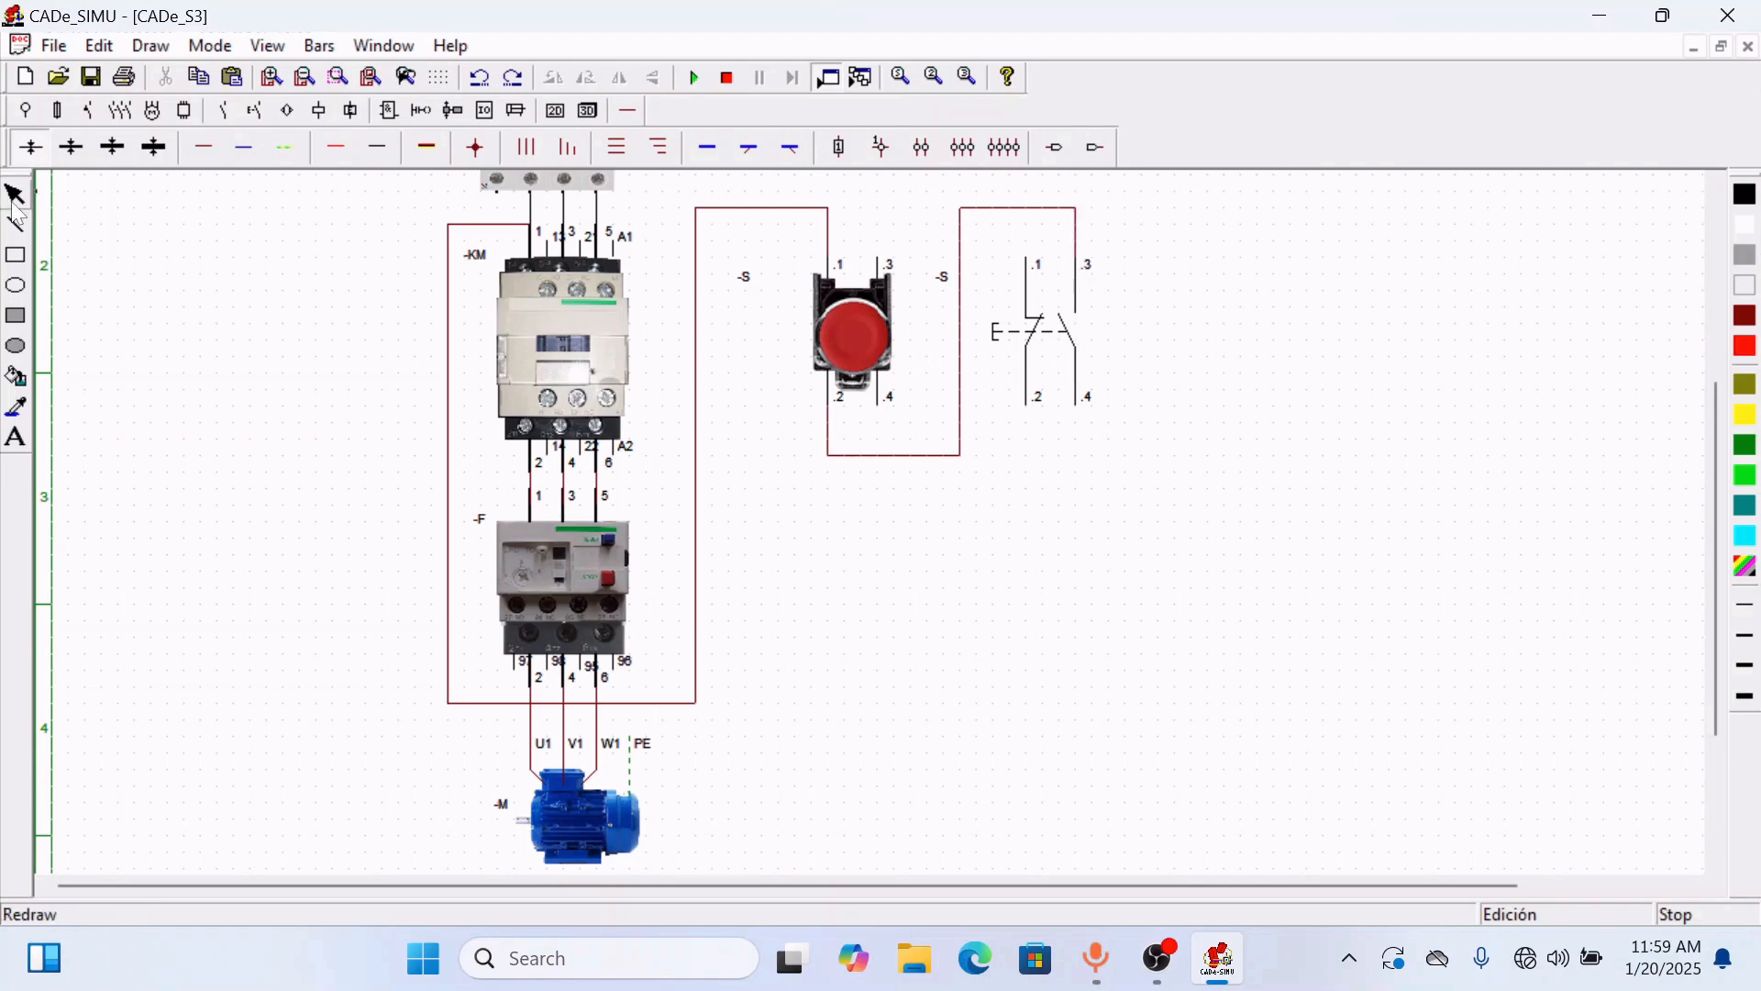
pyautogui.moveTo(1027, 317); pyautogui.dragTo(1039, 318)
pyautogui.doubleClick(1039, 318)
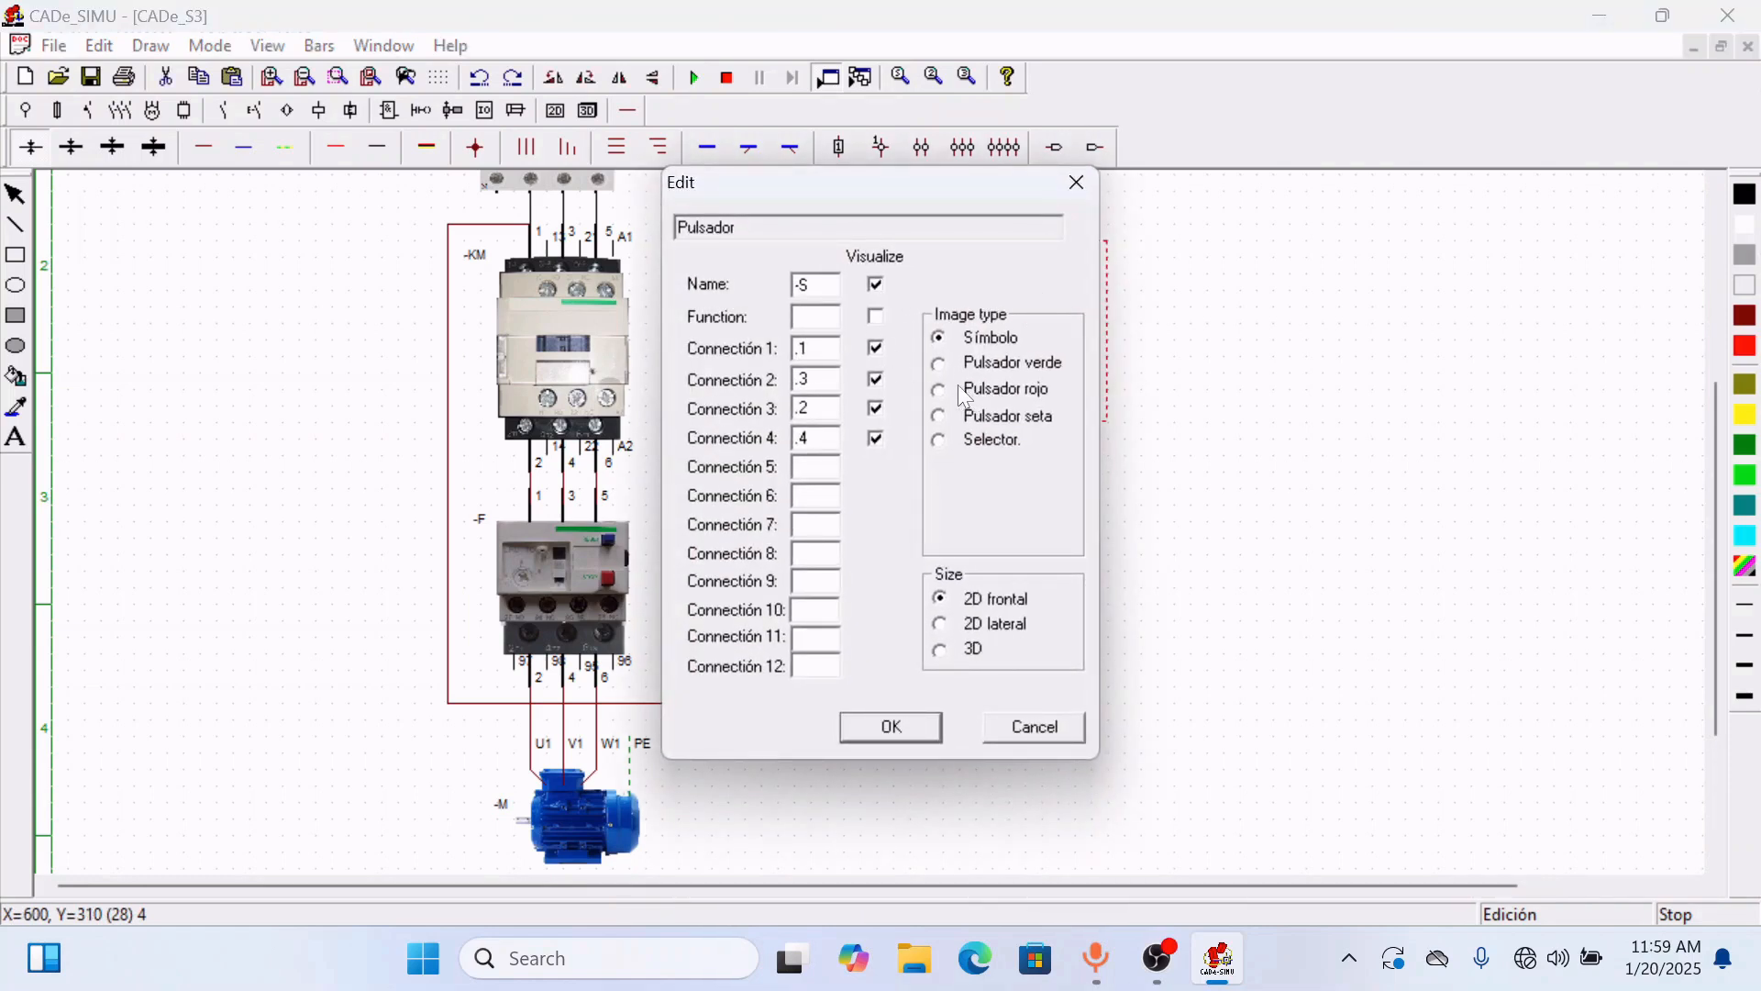
pyautogui.click(938, 365)
pyautogui.click(904, 731)
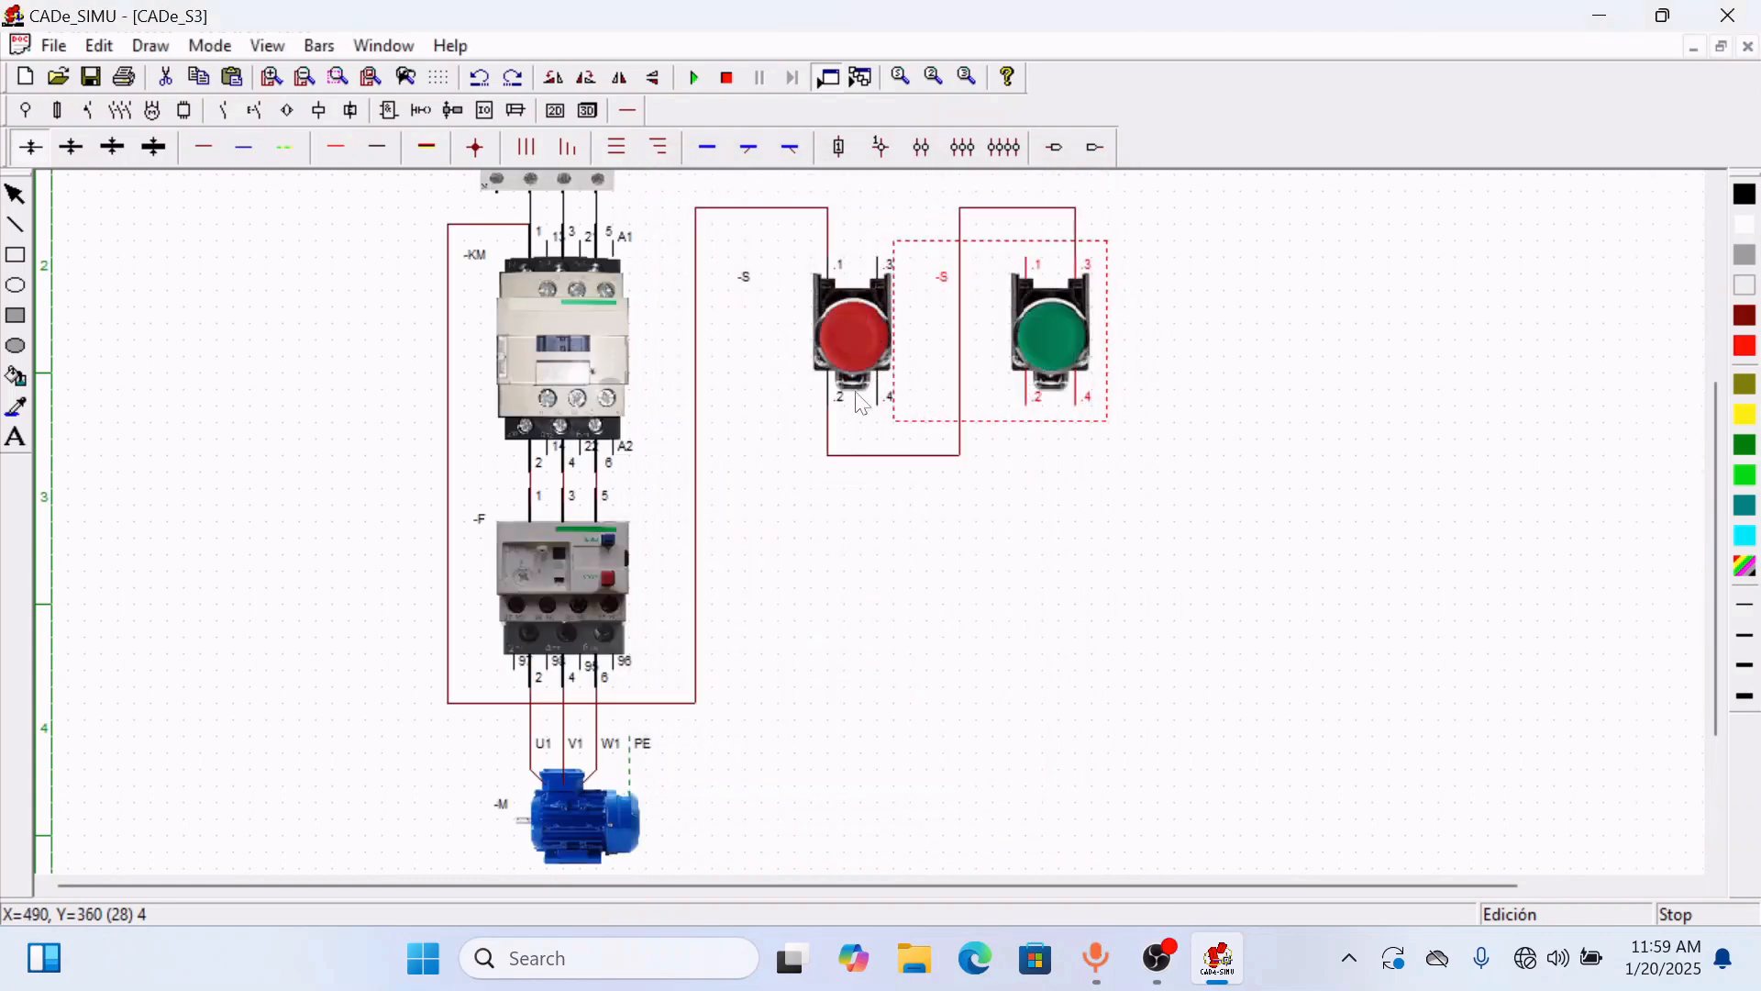
pyautogui.click(975, 496)
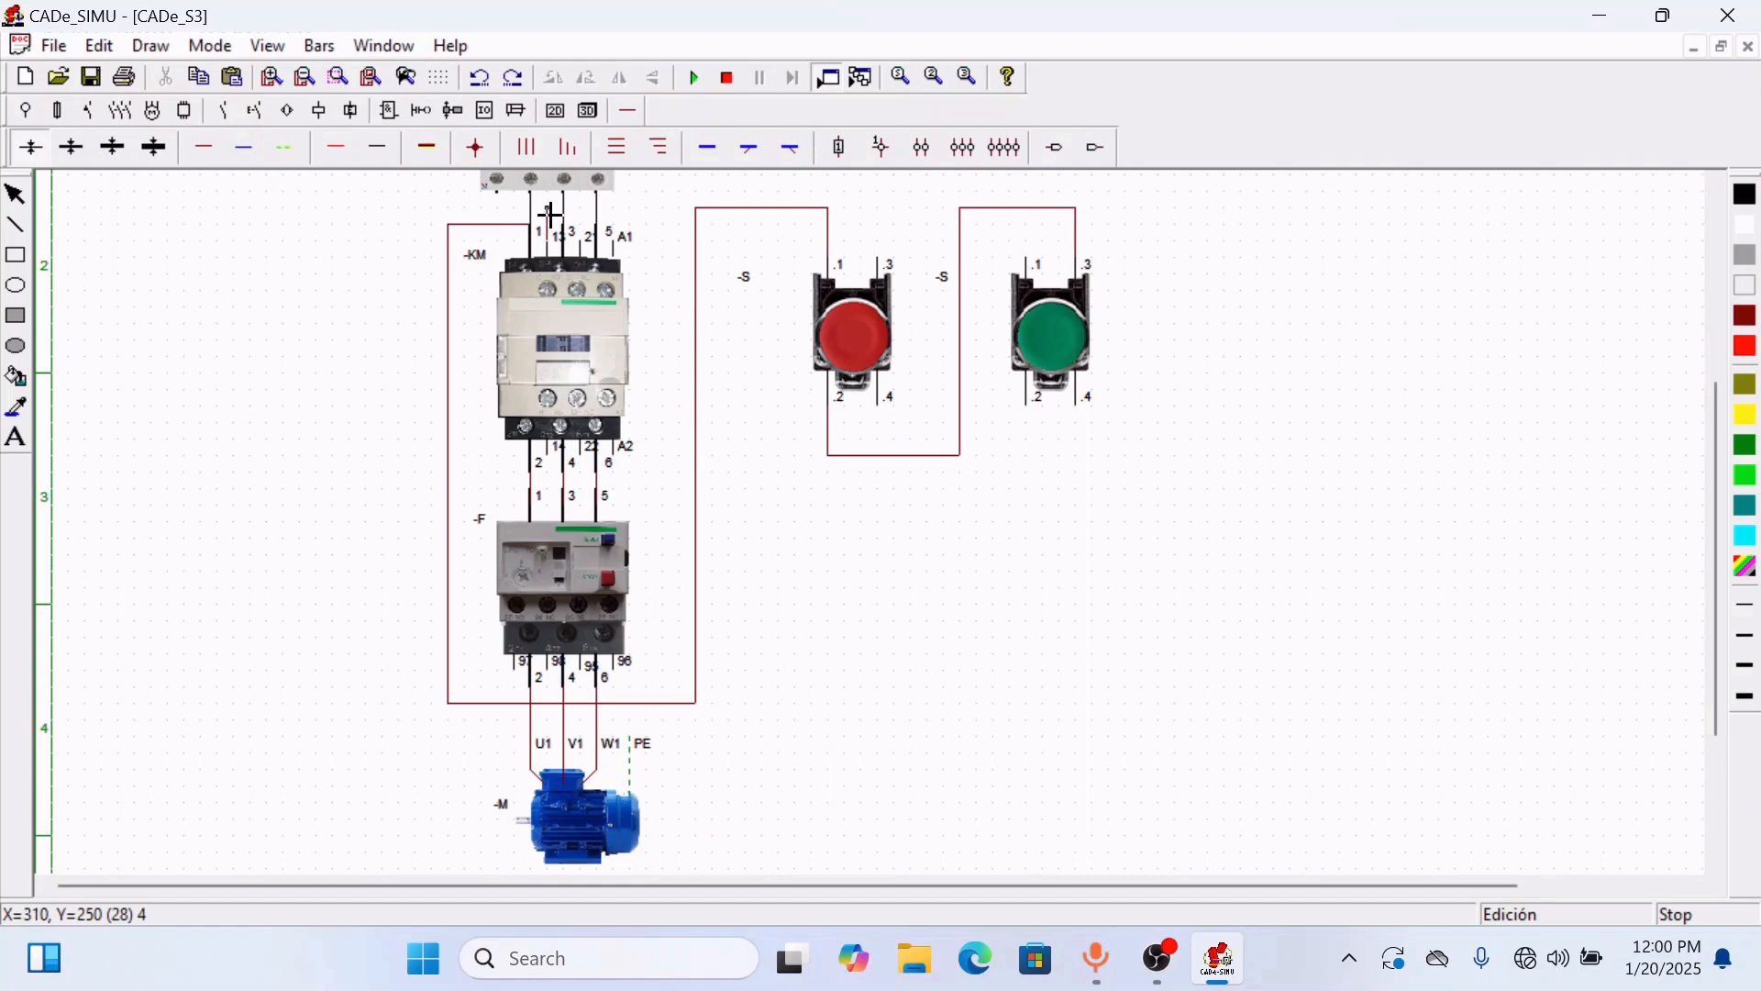
# - Wire the contactor's auxiliary contact across the green pushbutton, joining 13 to the wire feeding .3 and 14 to .4
pyautogui.moveTo(557, 218); pyautogui.dragTo(664, 214)
pyautogui.click(669, 215)
pyautogui.click(674, 194)
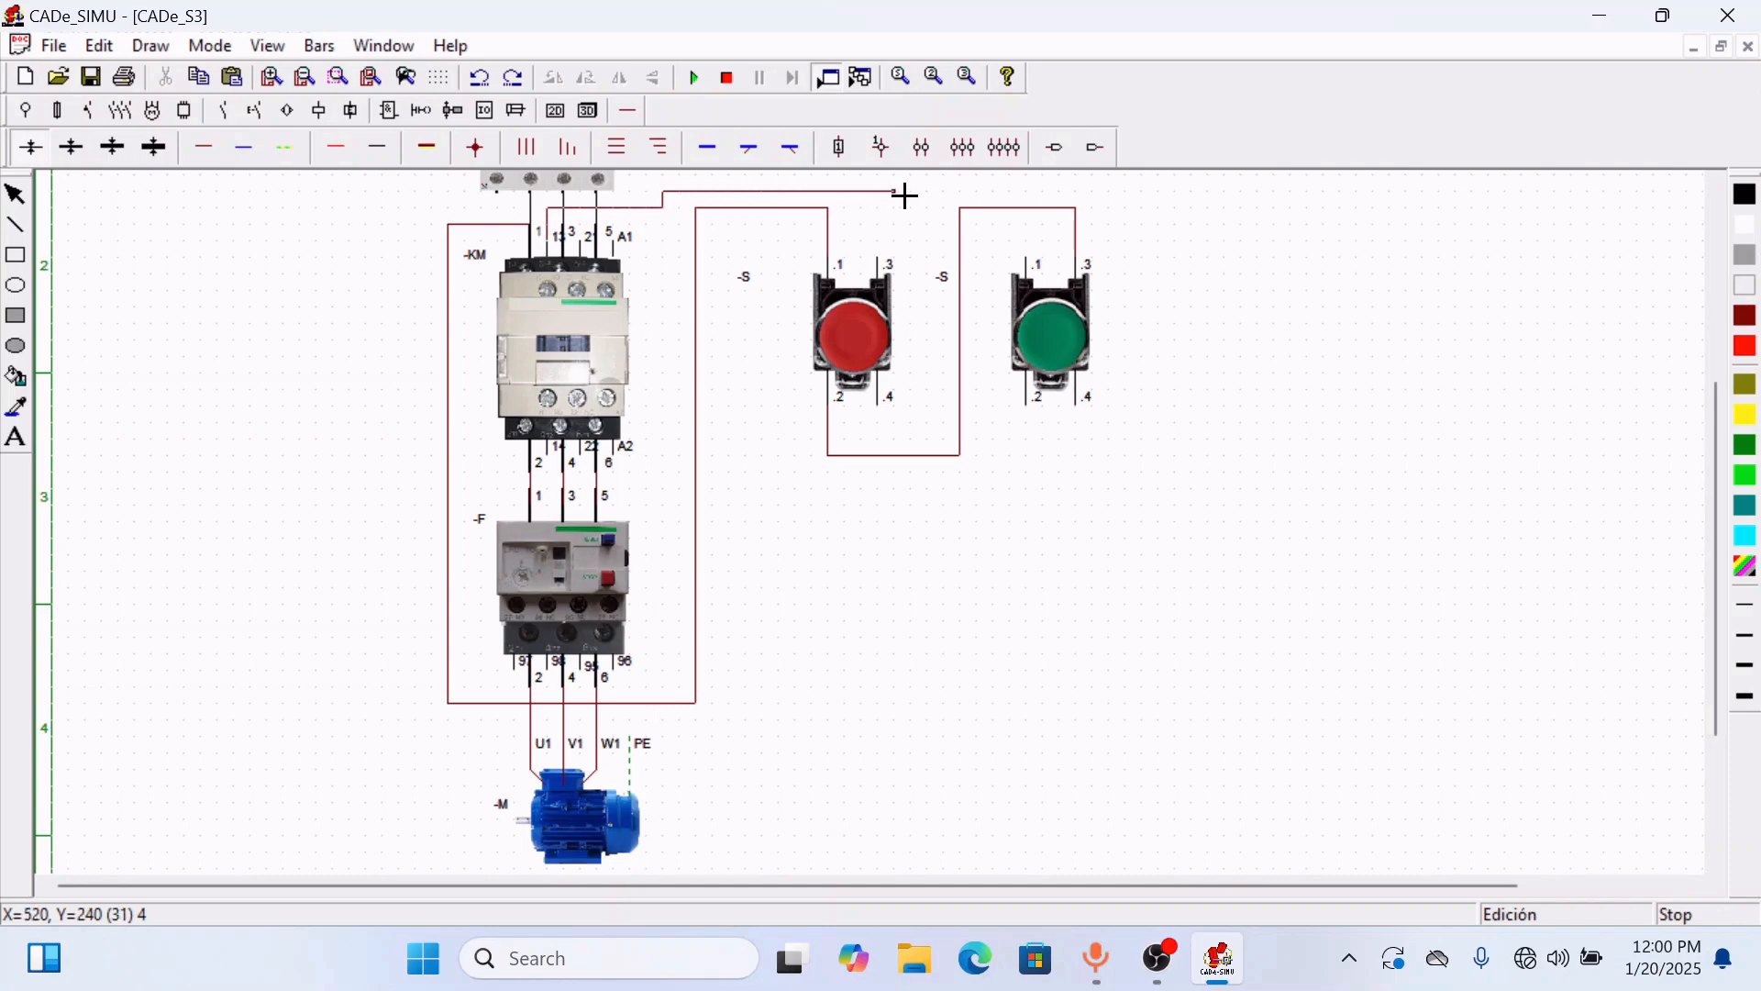
pyautogui.click(962, 209)
pyautogui.moveTo(550, 489)
pyautogui.mouseDown()
pyautogui.moveTo(862, 503)
pyautogui.moveTo(1096, 490)
pyautogui.mouseUp()
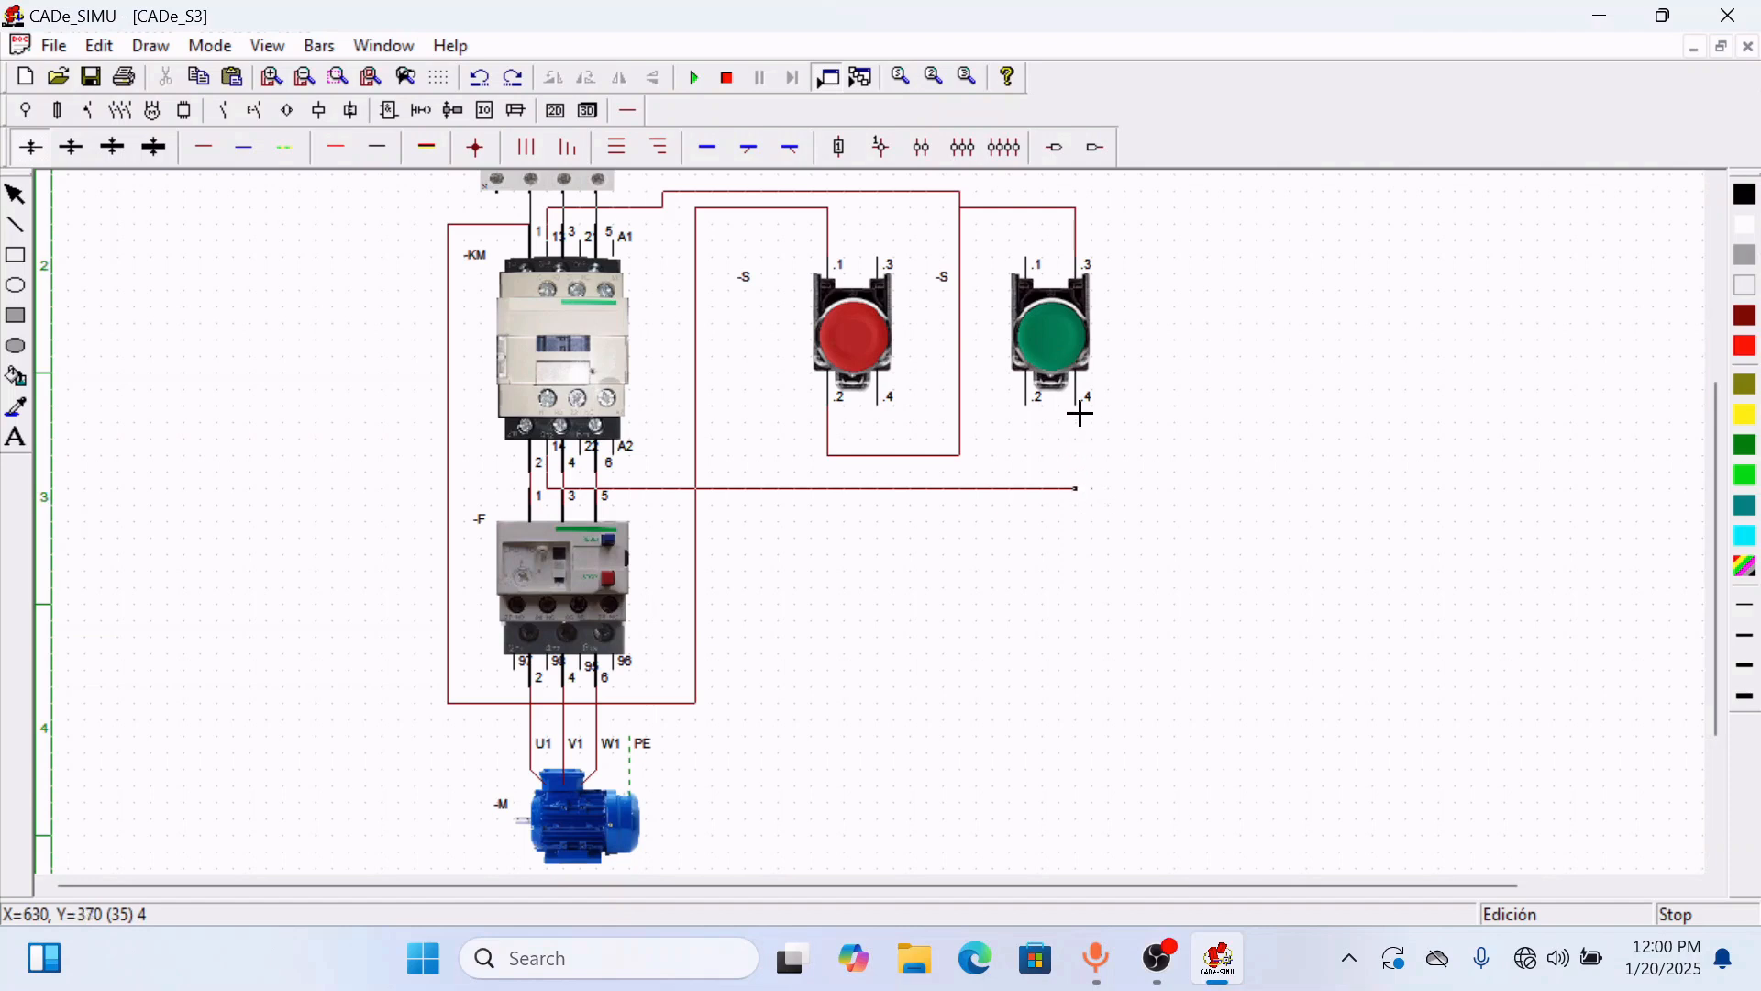
pyautogui.moveTo(1081, 410); pyautogui.dragTo(1076, 488)
# - Connect the contactor's coil terminal A1 to the wire running between terminal 14 and the green pushbutton
pyautogui.moveTo(686, 415); pyautogui.dragTo(664, 247)
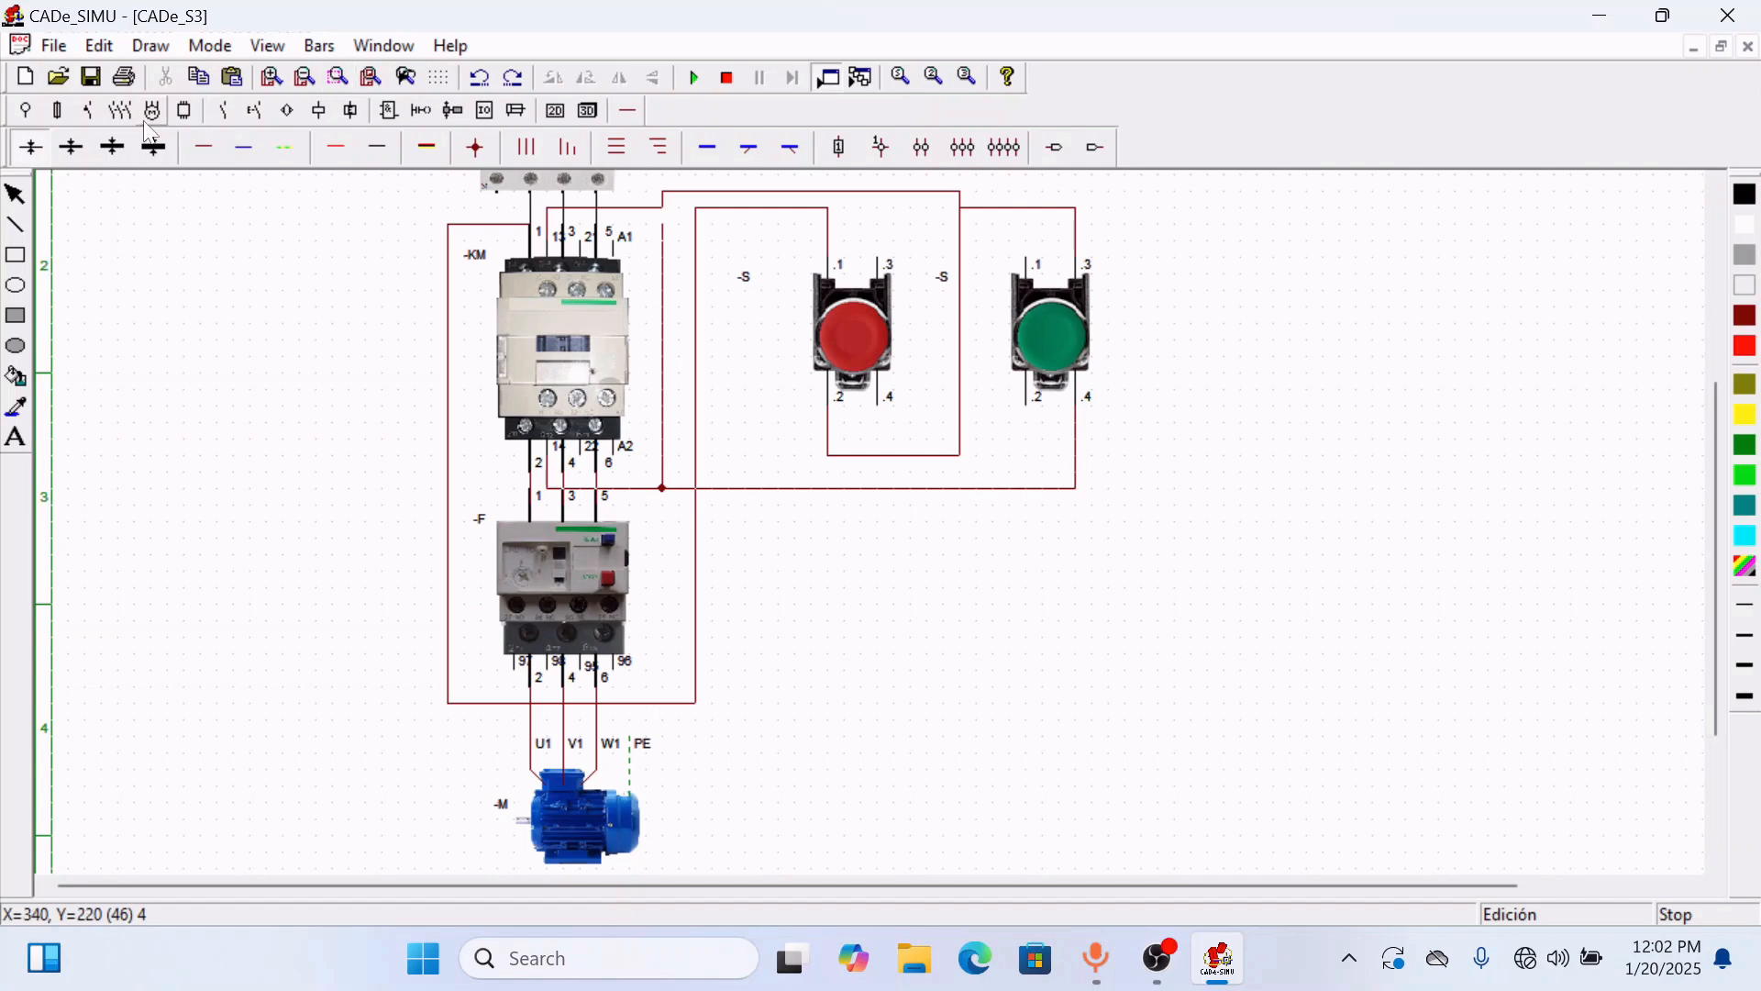
pyautogui.click(478, 77)
pyautogui.moveTo(620, 247); pyautogui.dragTo(668, 247)
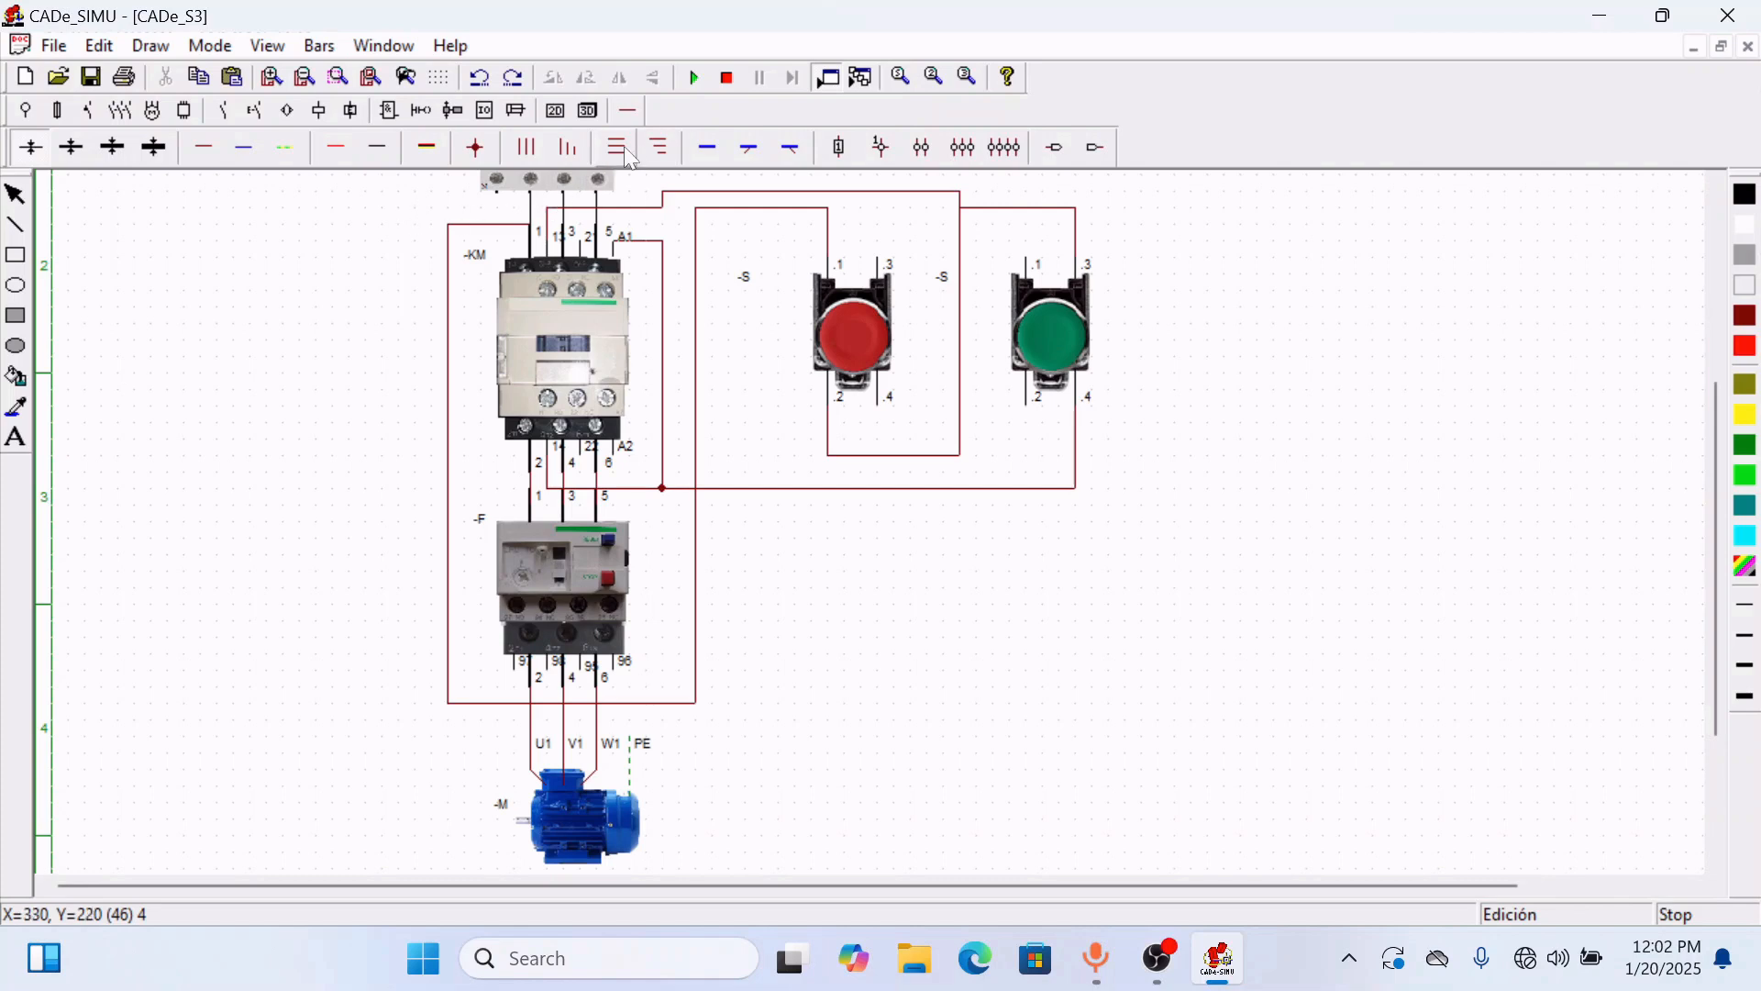
# - Place two green indicator lamps side by side below the pushbuttons
pyautogui.click(561, 114)
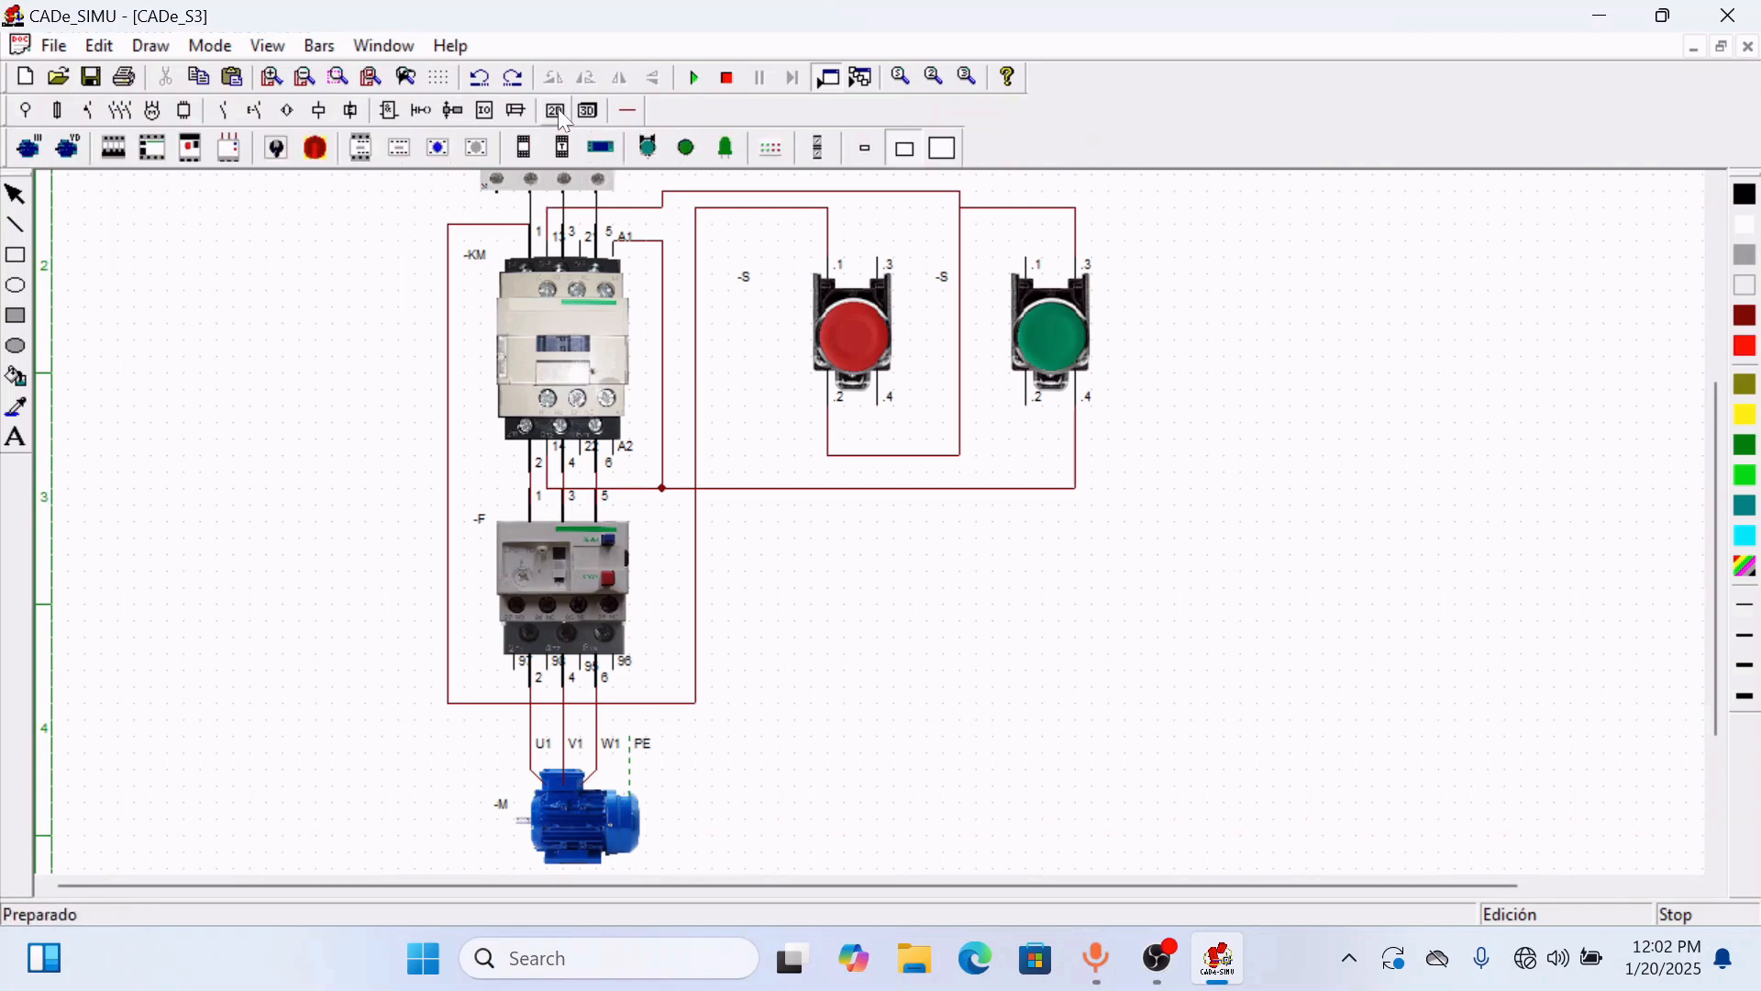
pyautogui.click(690, 149)
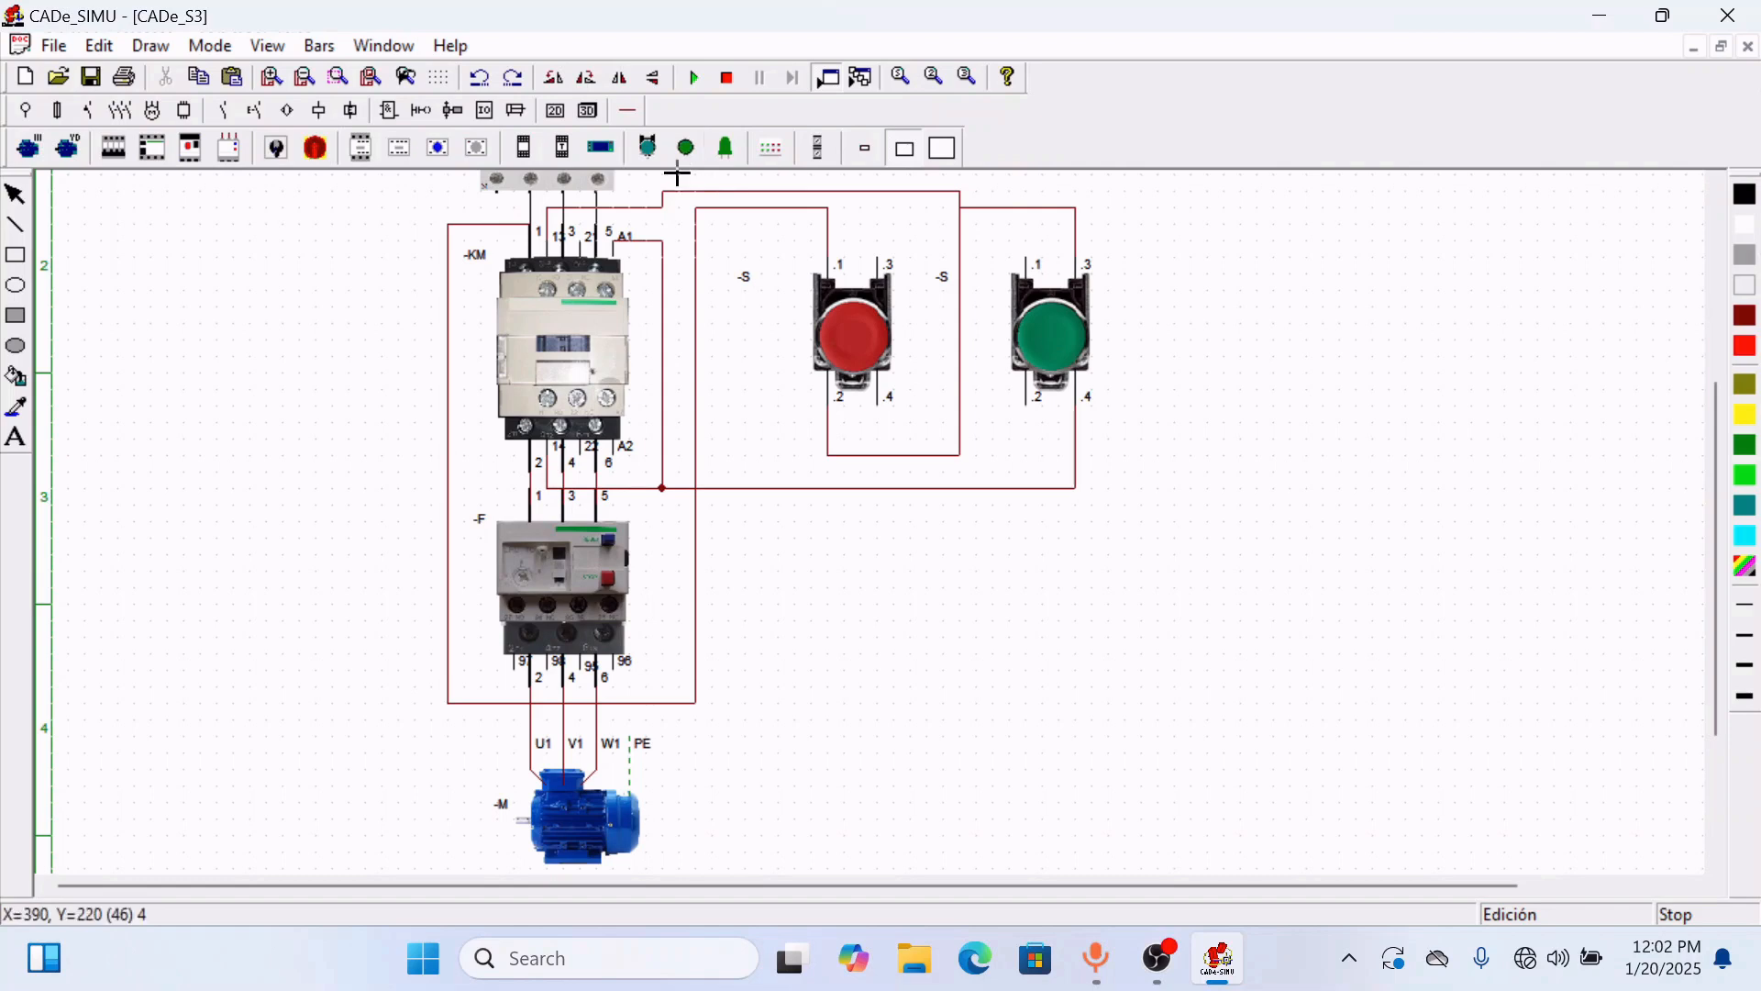
pyautogui.click(723, 354)
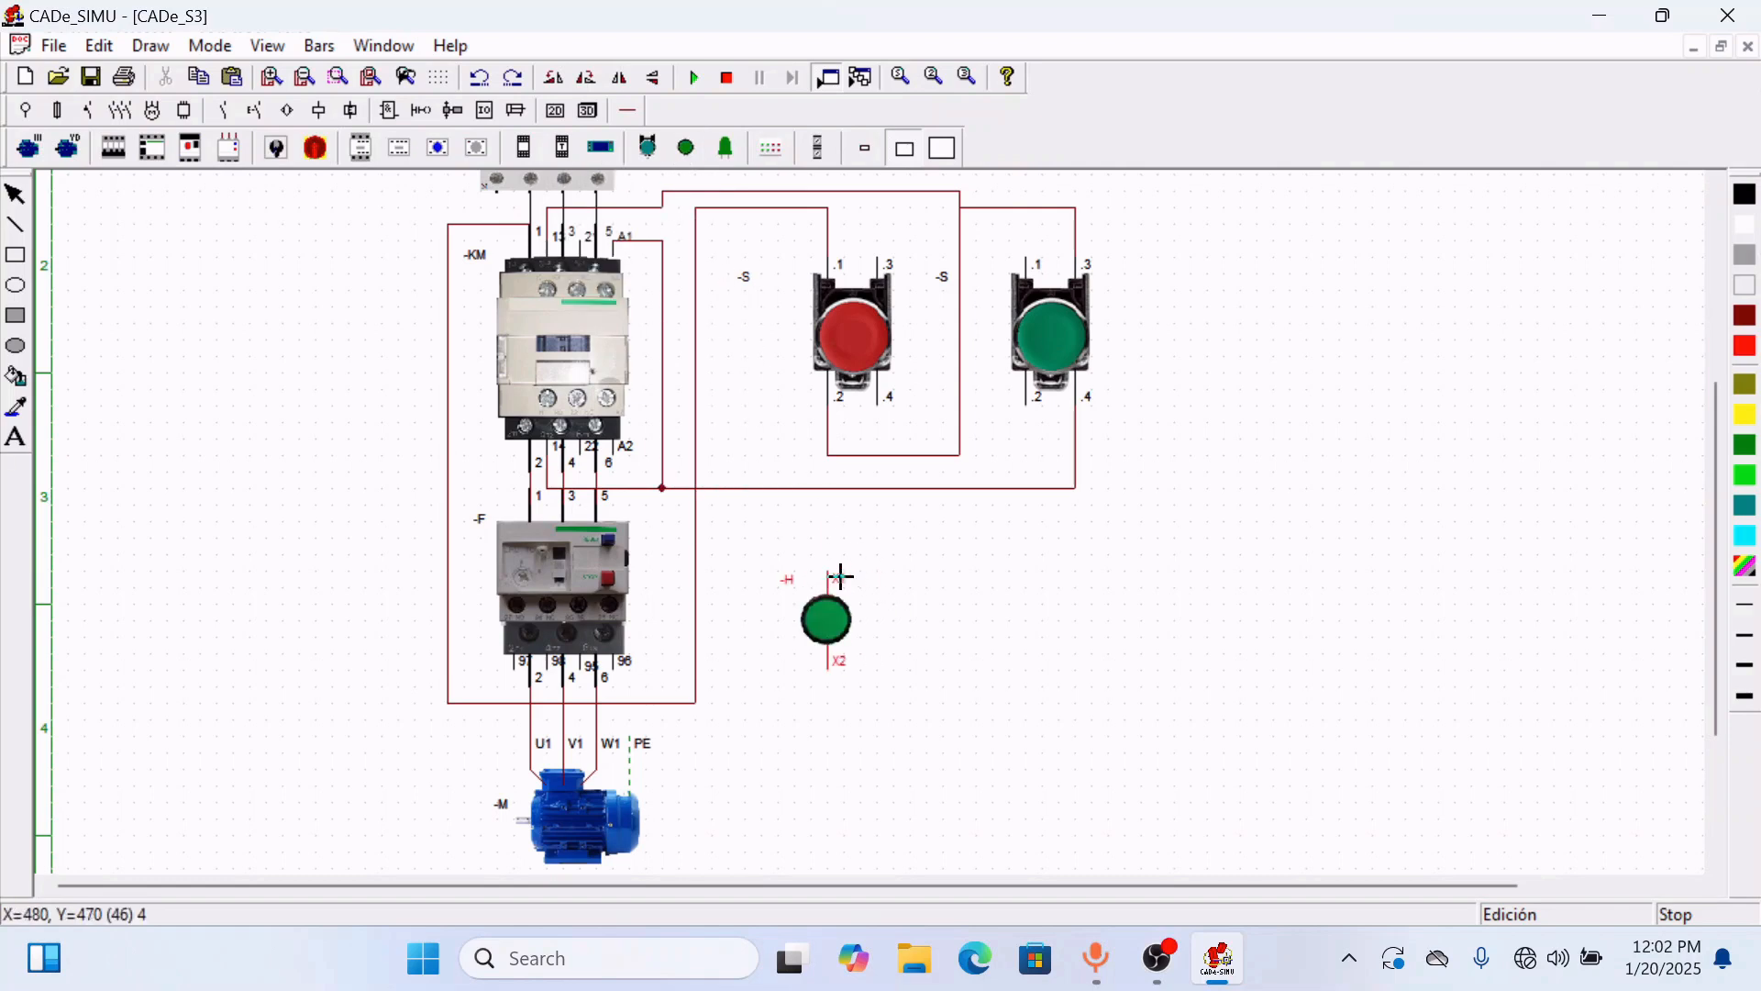
pyautogui.click(837, 574)
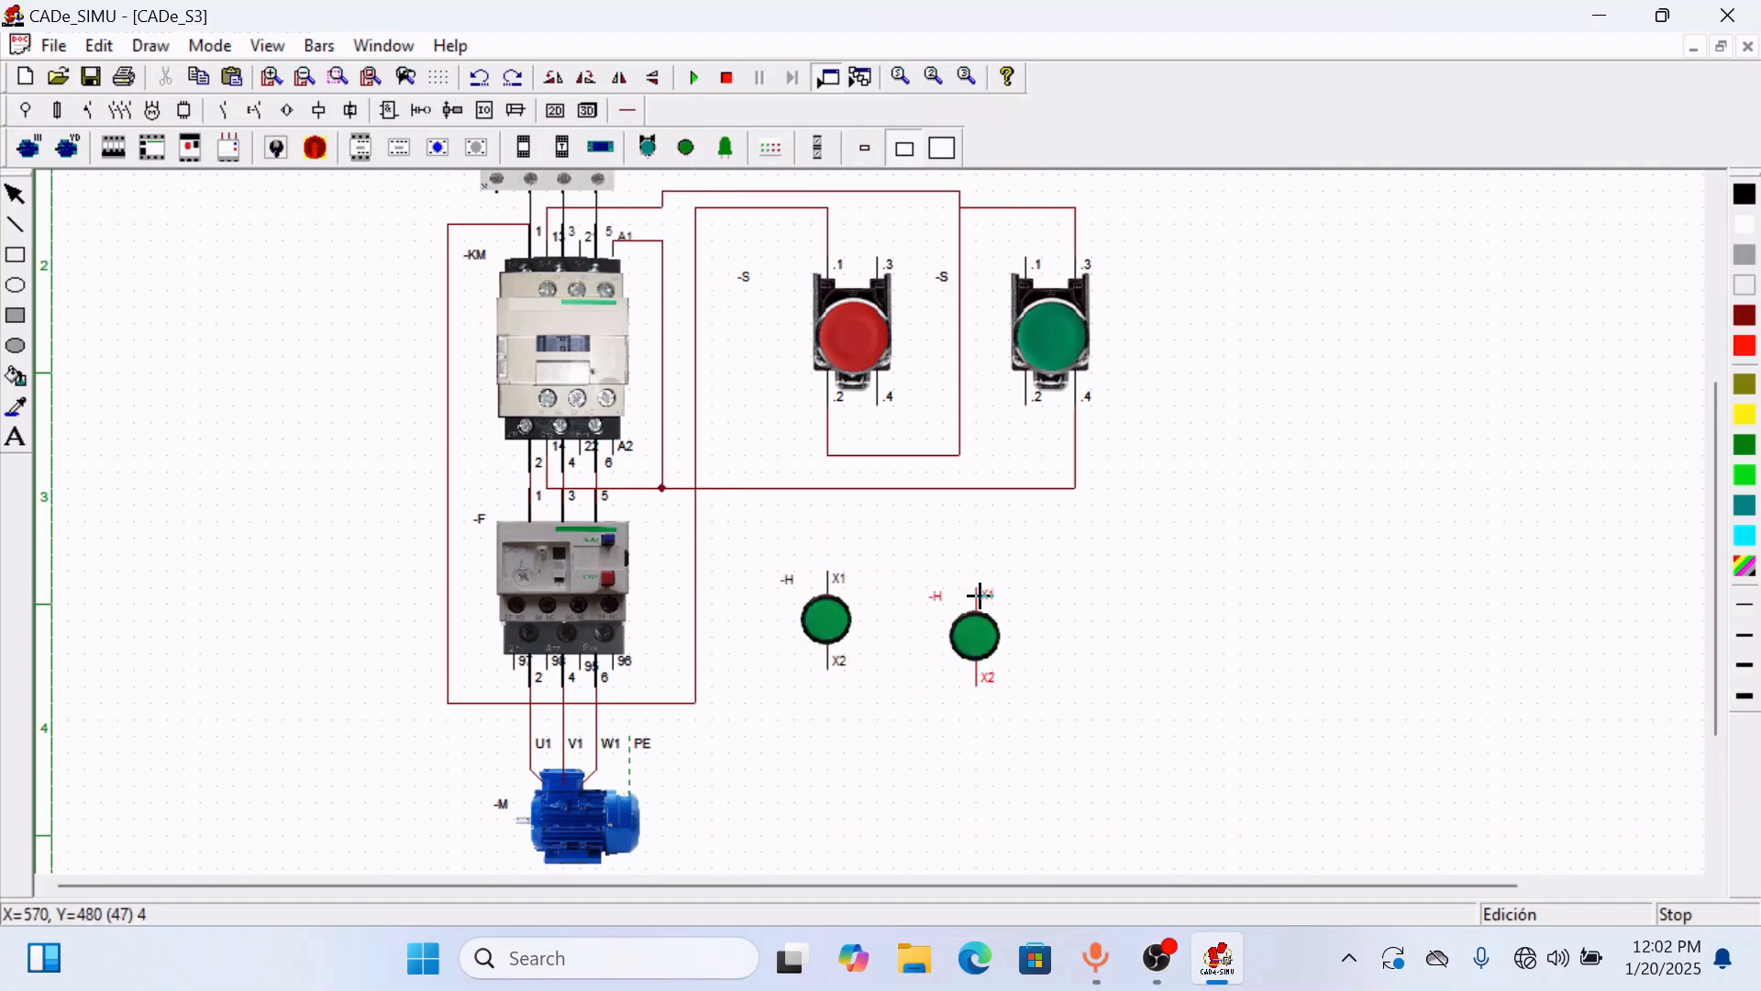
pyautogui.click(997, 584)
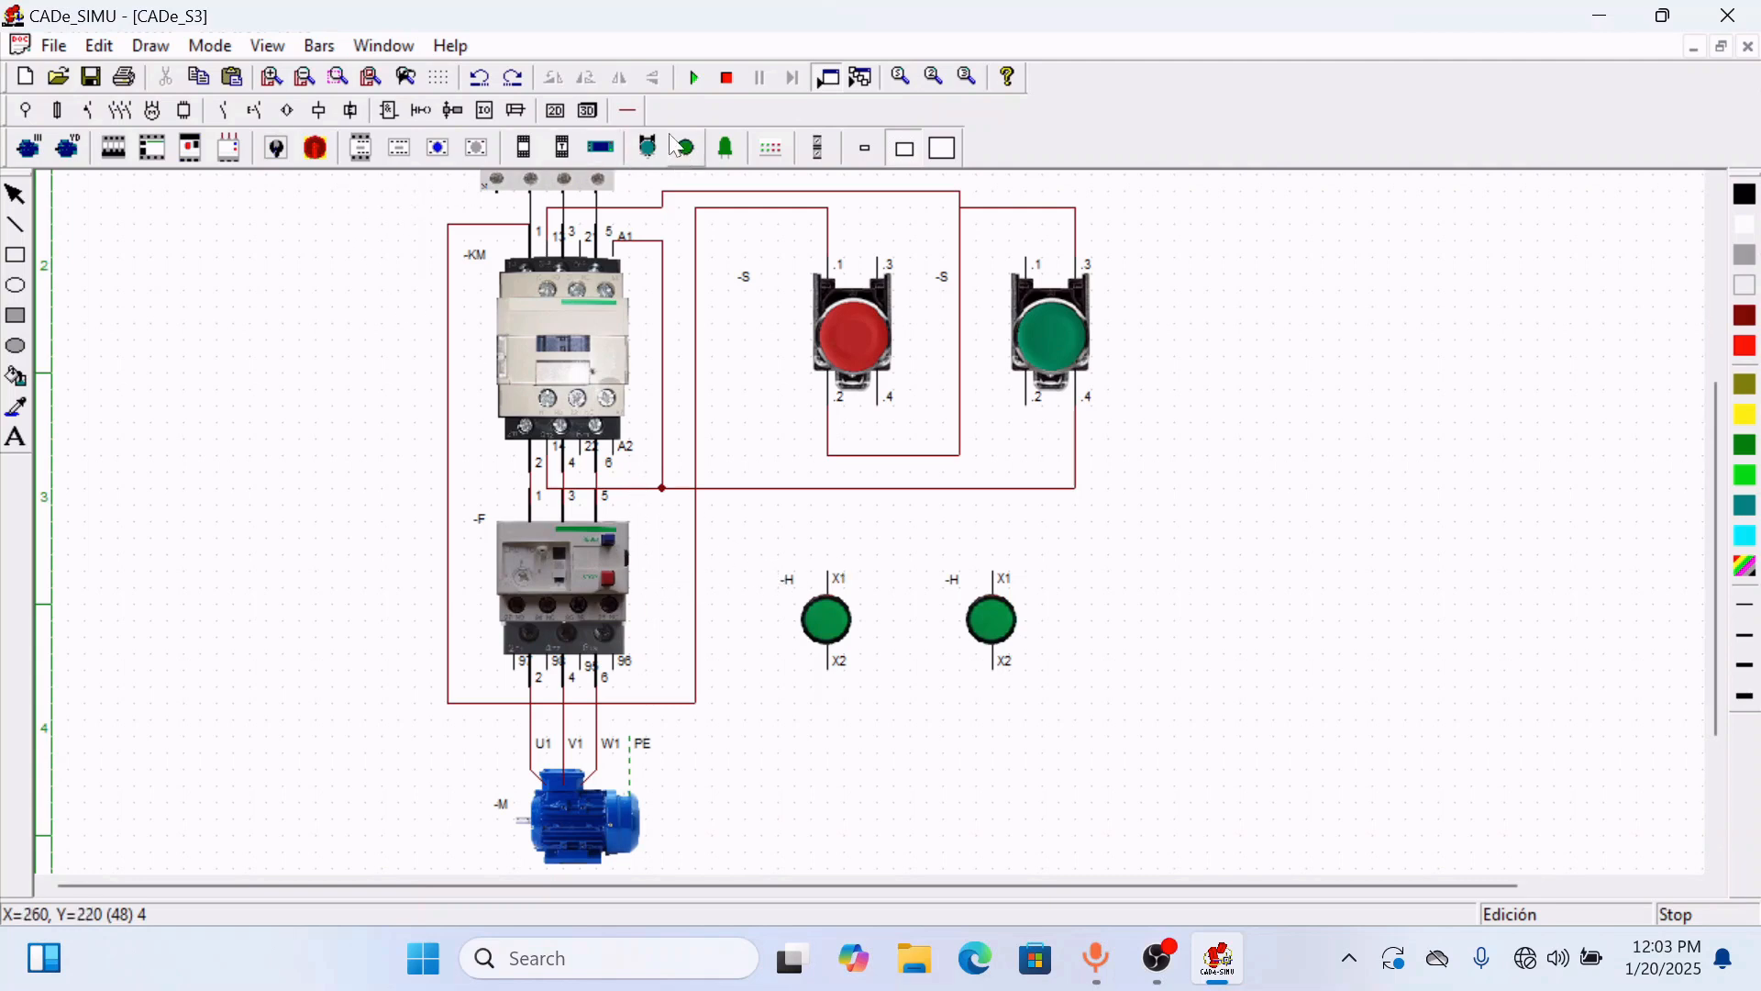
# - Connect the first lamp's X1 to the contactor's terminal 14 wire, and feed the second lamp's X1 through thermal relay contact 97-98
pyautogui.click(619, 109)
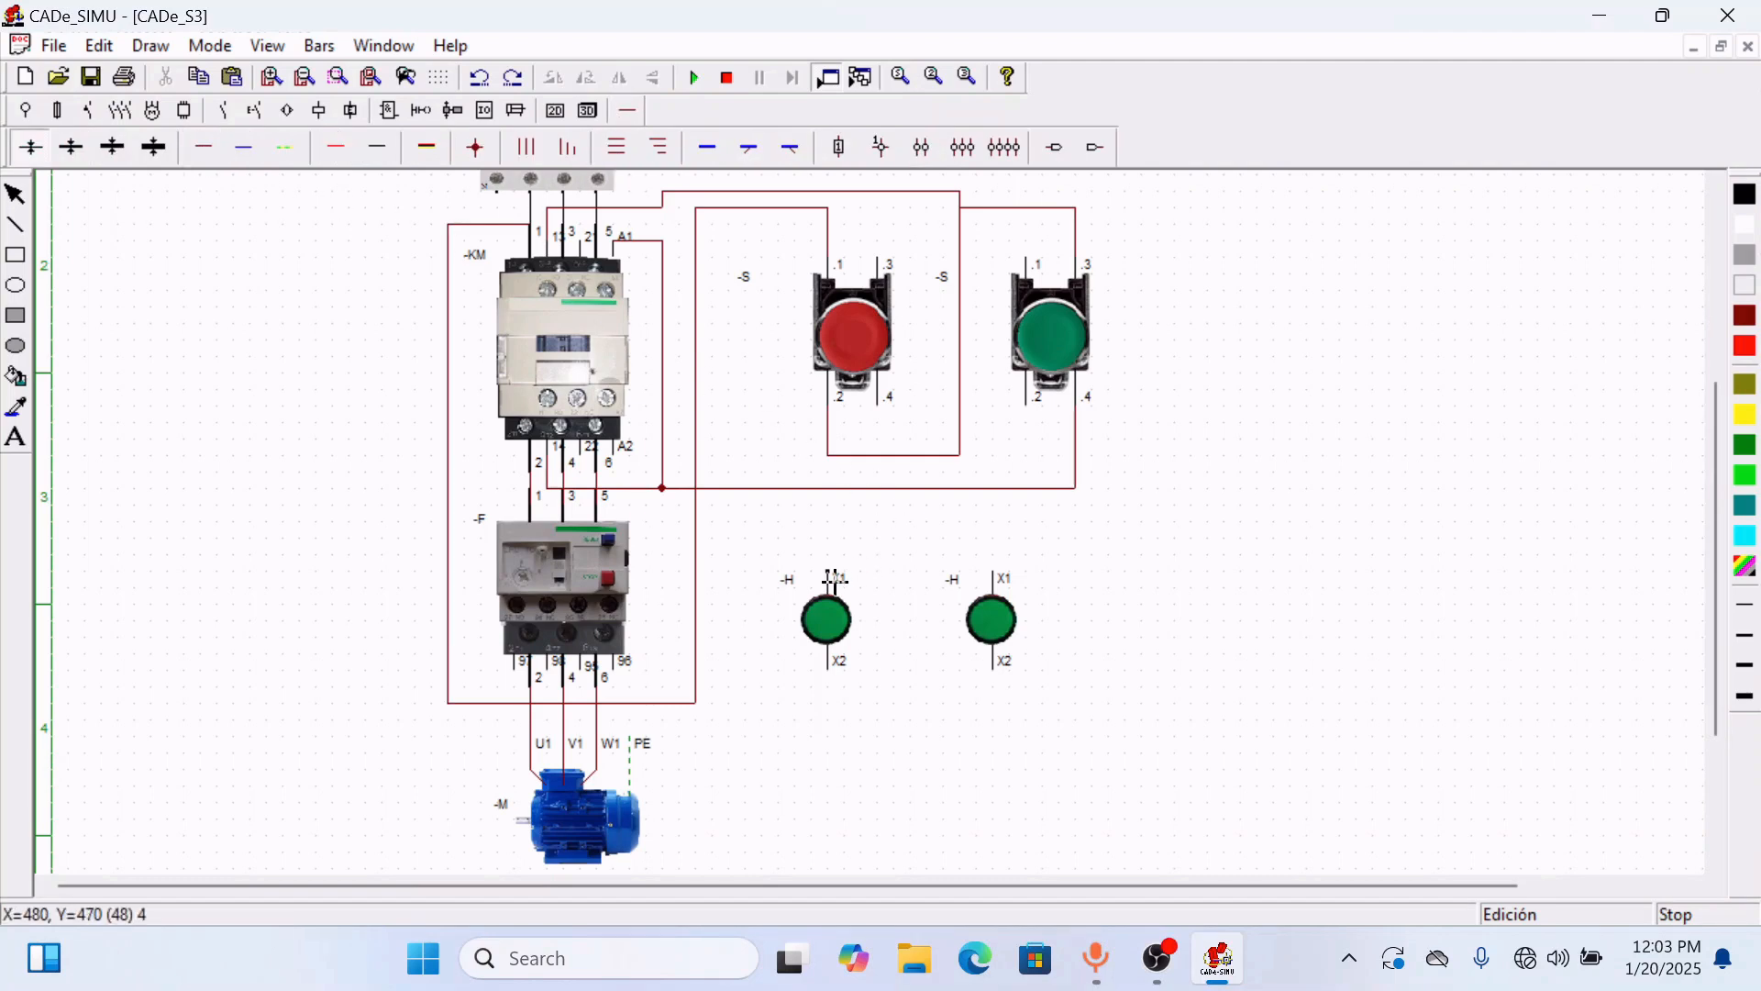
pyautogui.moveTo(835, 578); pyautogui.dragTo(837, 501)
pyautogui.click(512, 704)
pyautogui.moveTo(554, 697)
pyautogui.mouseDown()
pyautogui.moveTo(805, 697)
pyautogui.moveTo(744, 664)
pyautogui.moveTo(728, 526)
pyautogui.moveTo(996, 523)
pyautogui.moveTo(896, 550)
pyautogui.moveTo(994, 527)
pyautogui.moveTo(998, 573)
pyautogui.mouseUp()
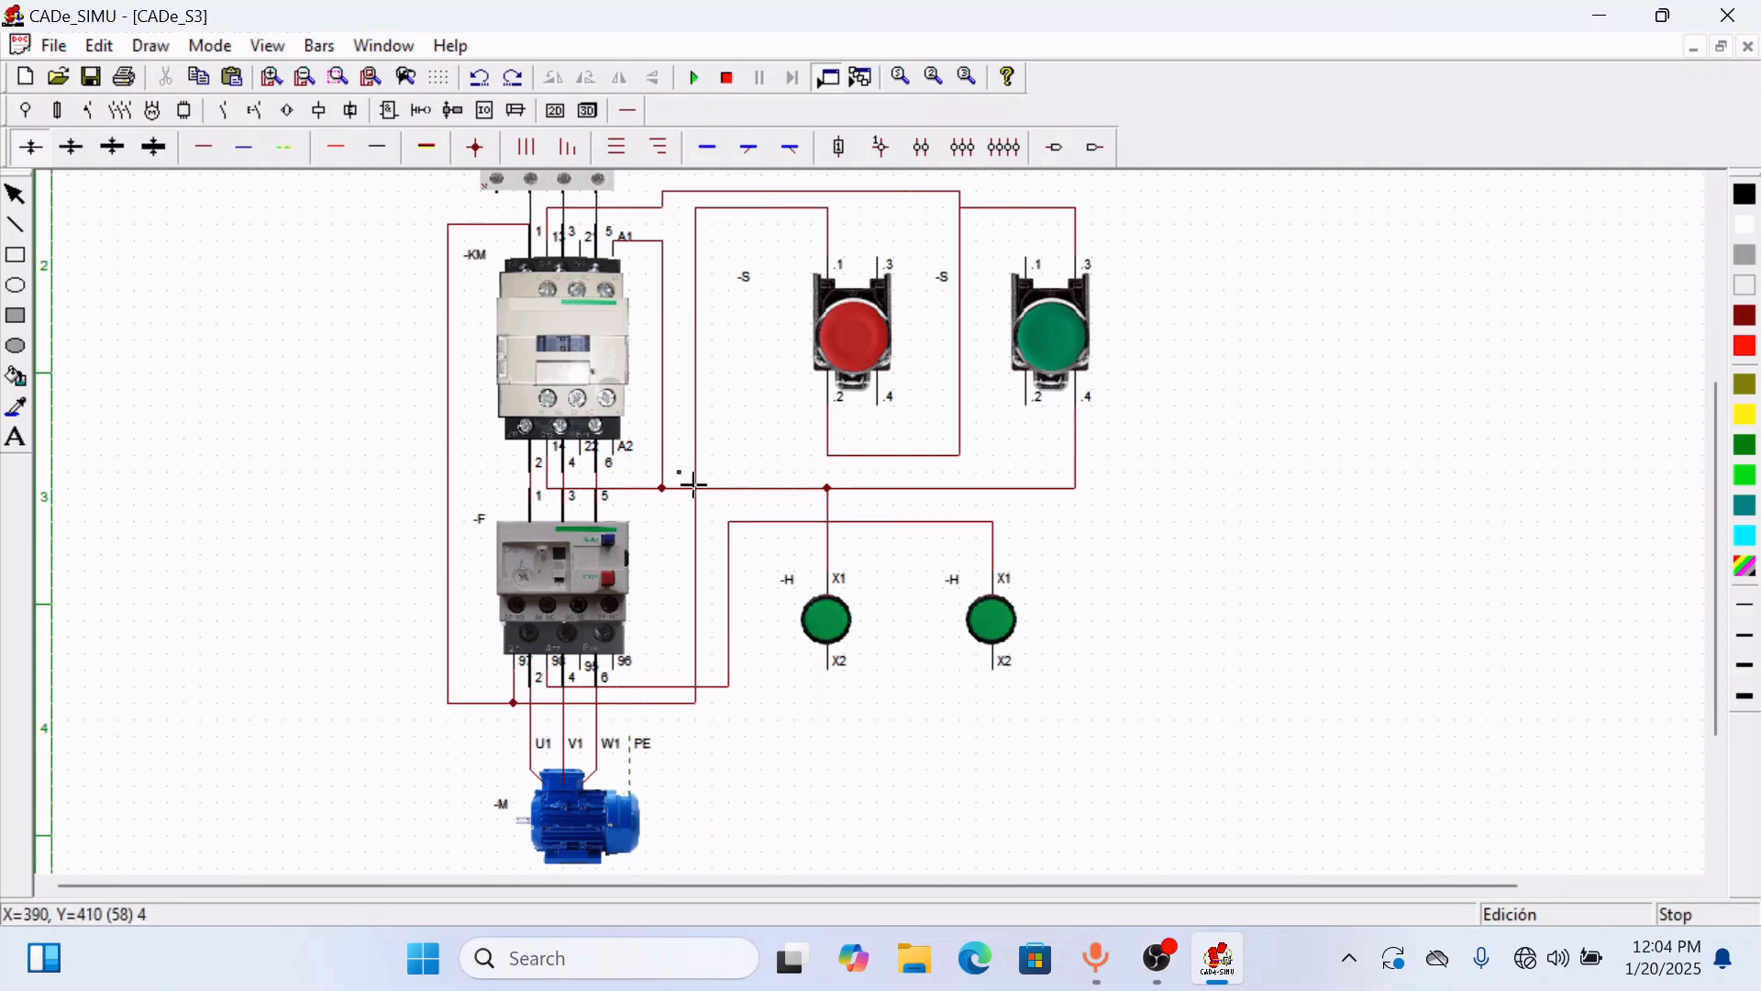
# - Run a blue neutral wire from the contactor's coil terminal A2 to terminal X2 of the first lamp
pyautogui.click(613, 459)
pyautogui.click(680, 504)
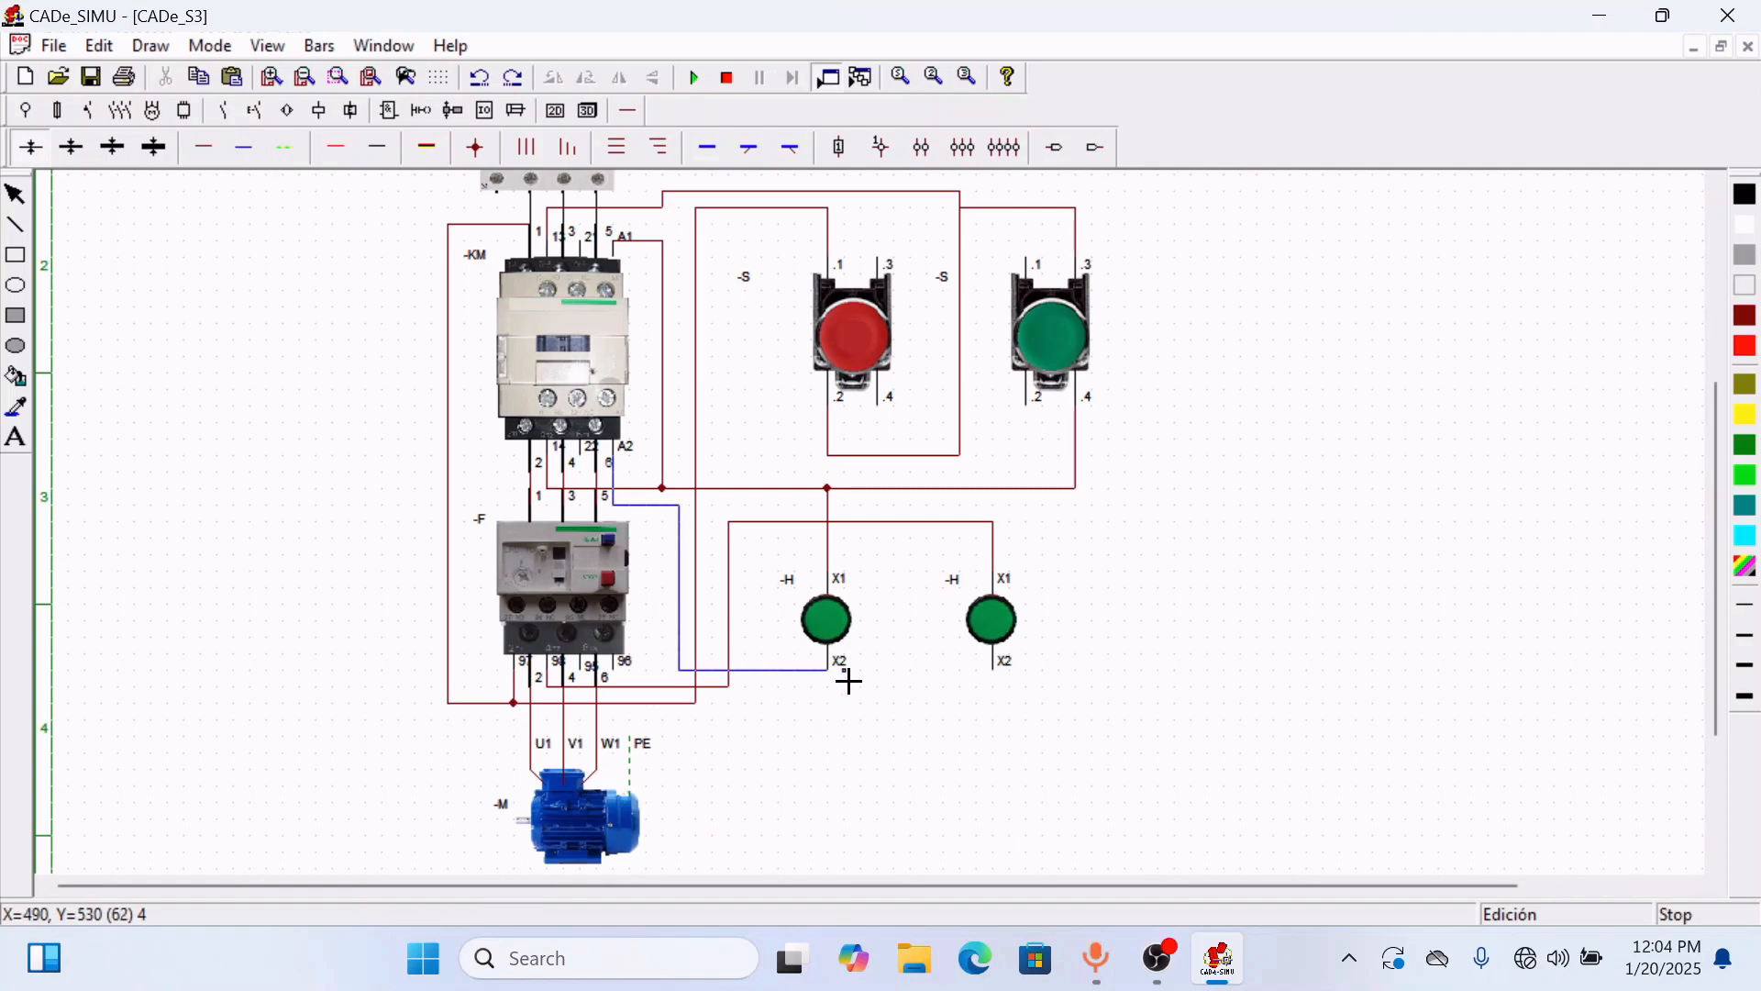
# - Extend the blue neutral wire to the second lamp's X2 and run it around the circuit to the breaker's neutral output
pyautogui.click(990, 670)
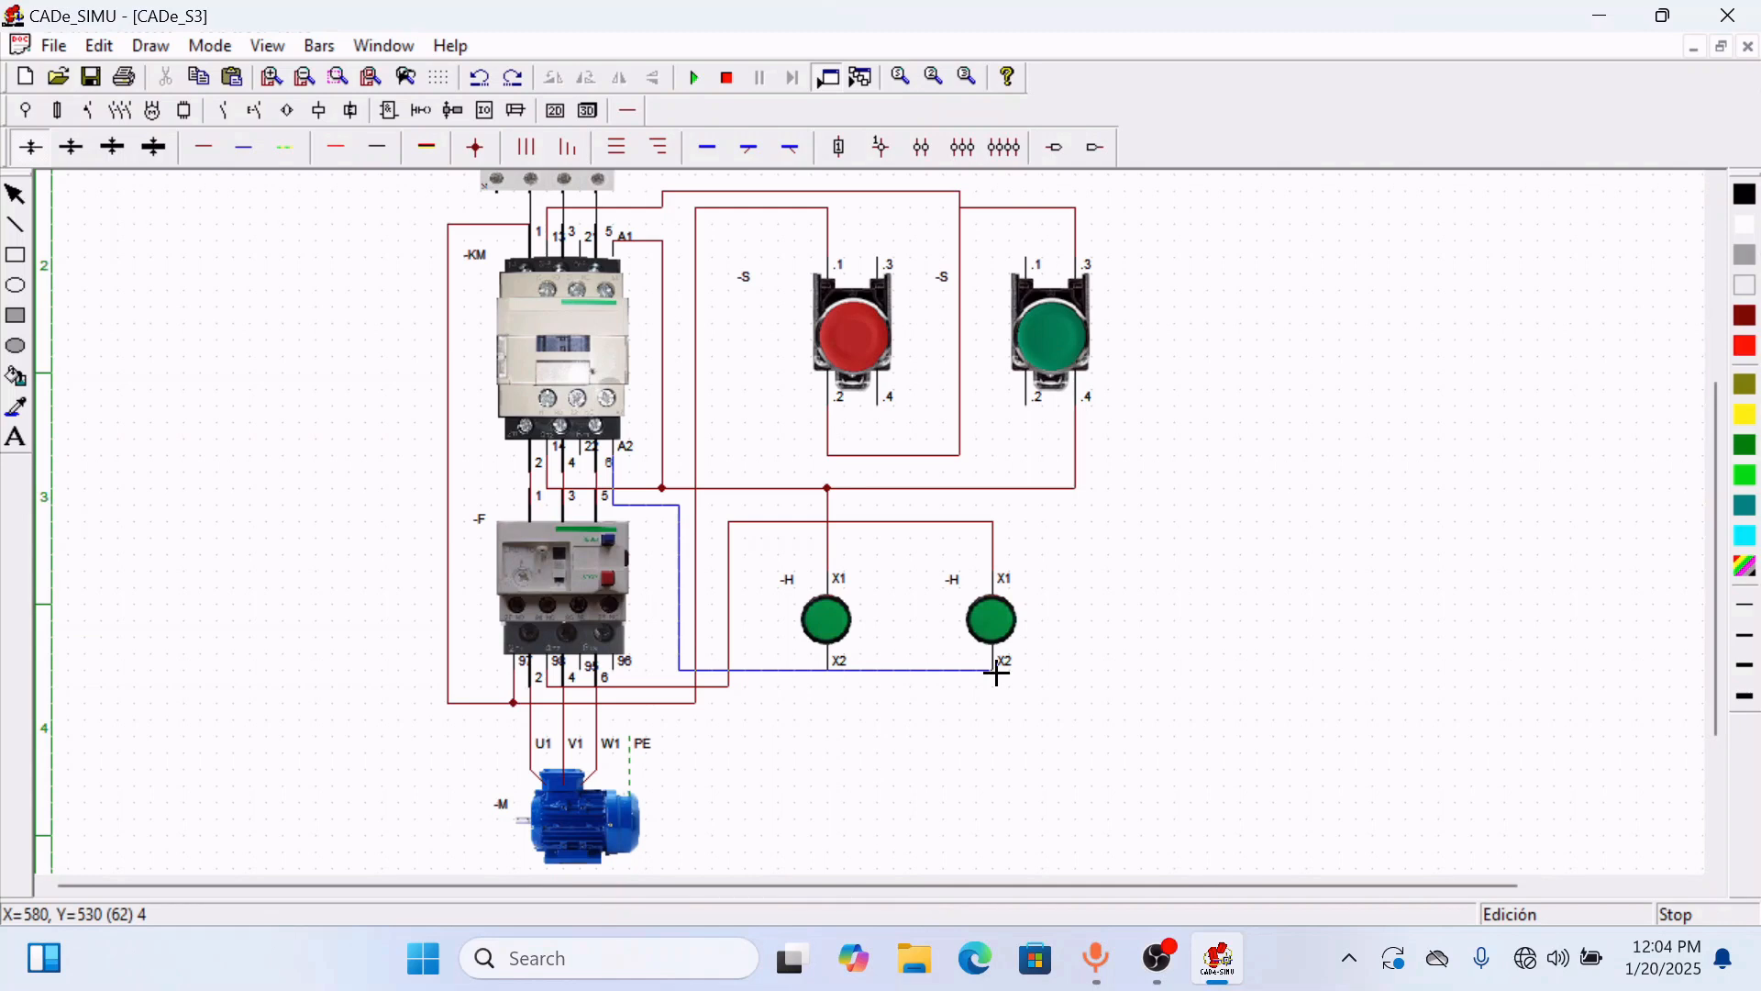
pyautogui.click(689, 686)
pyautogui.click(432, 720)
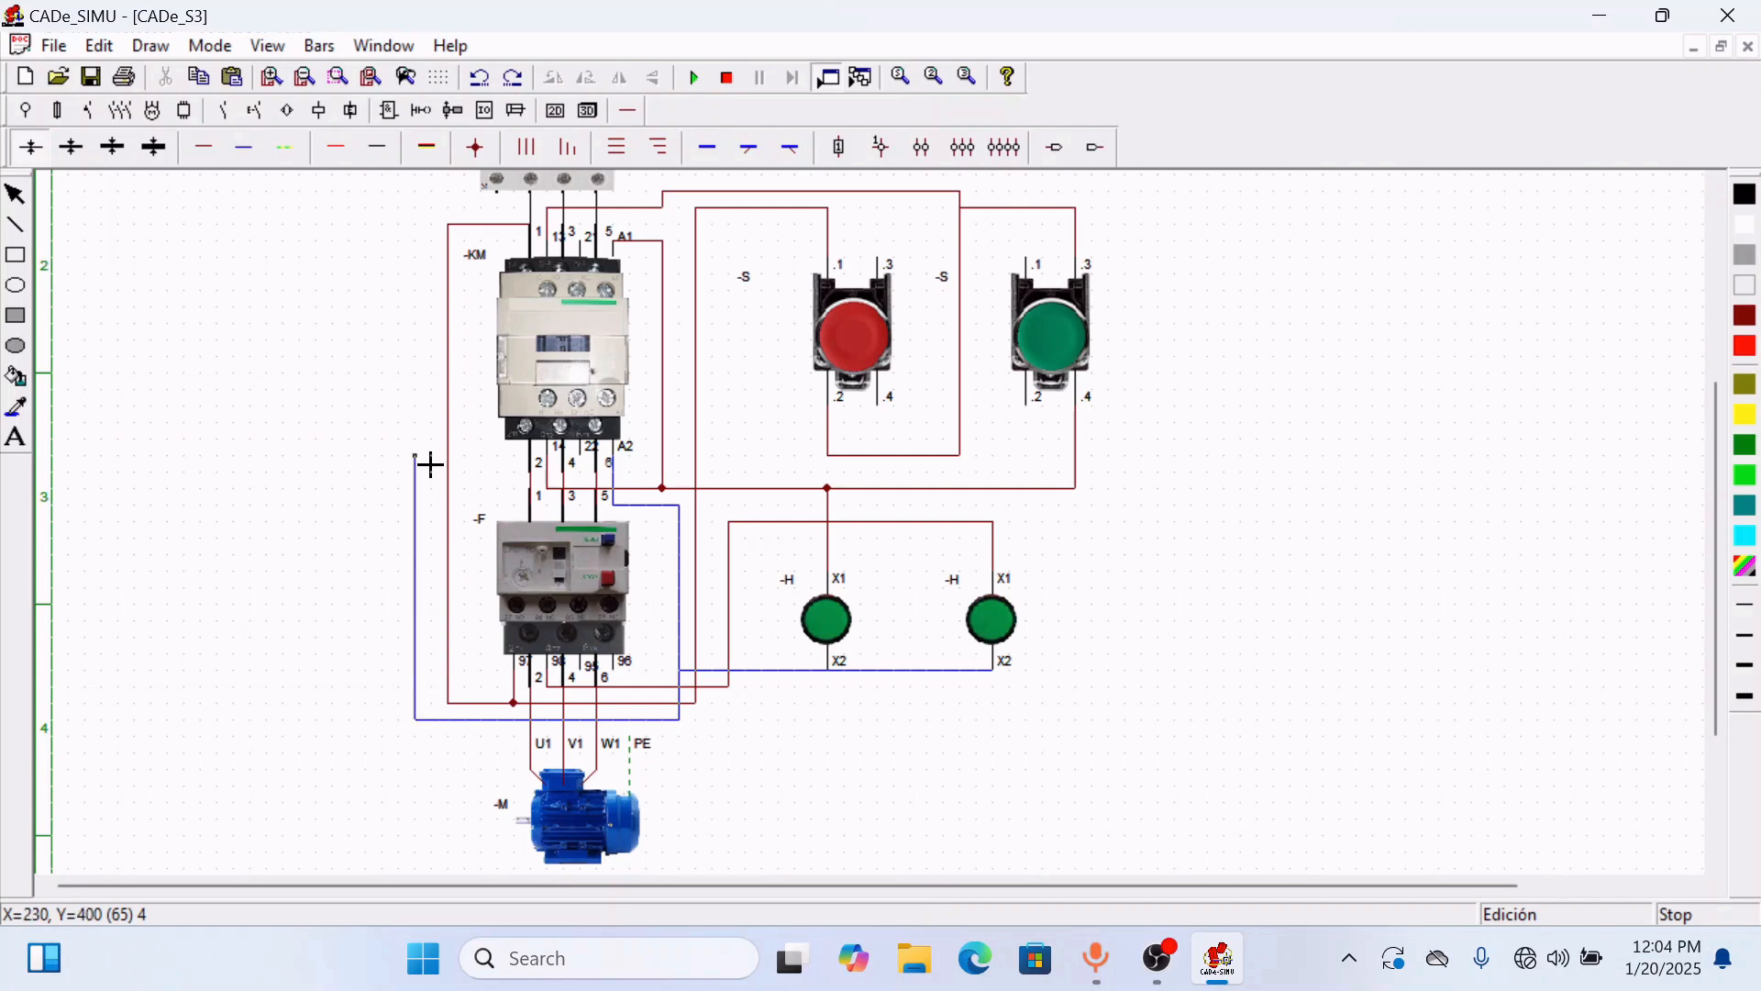
pyautogui.click(422, 216)
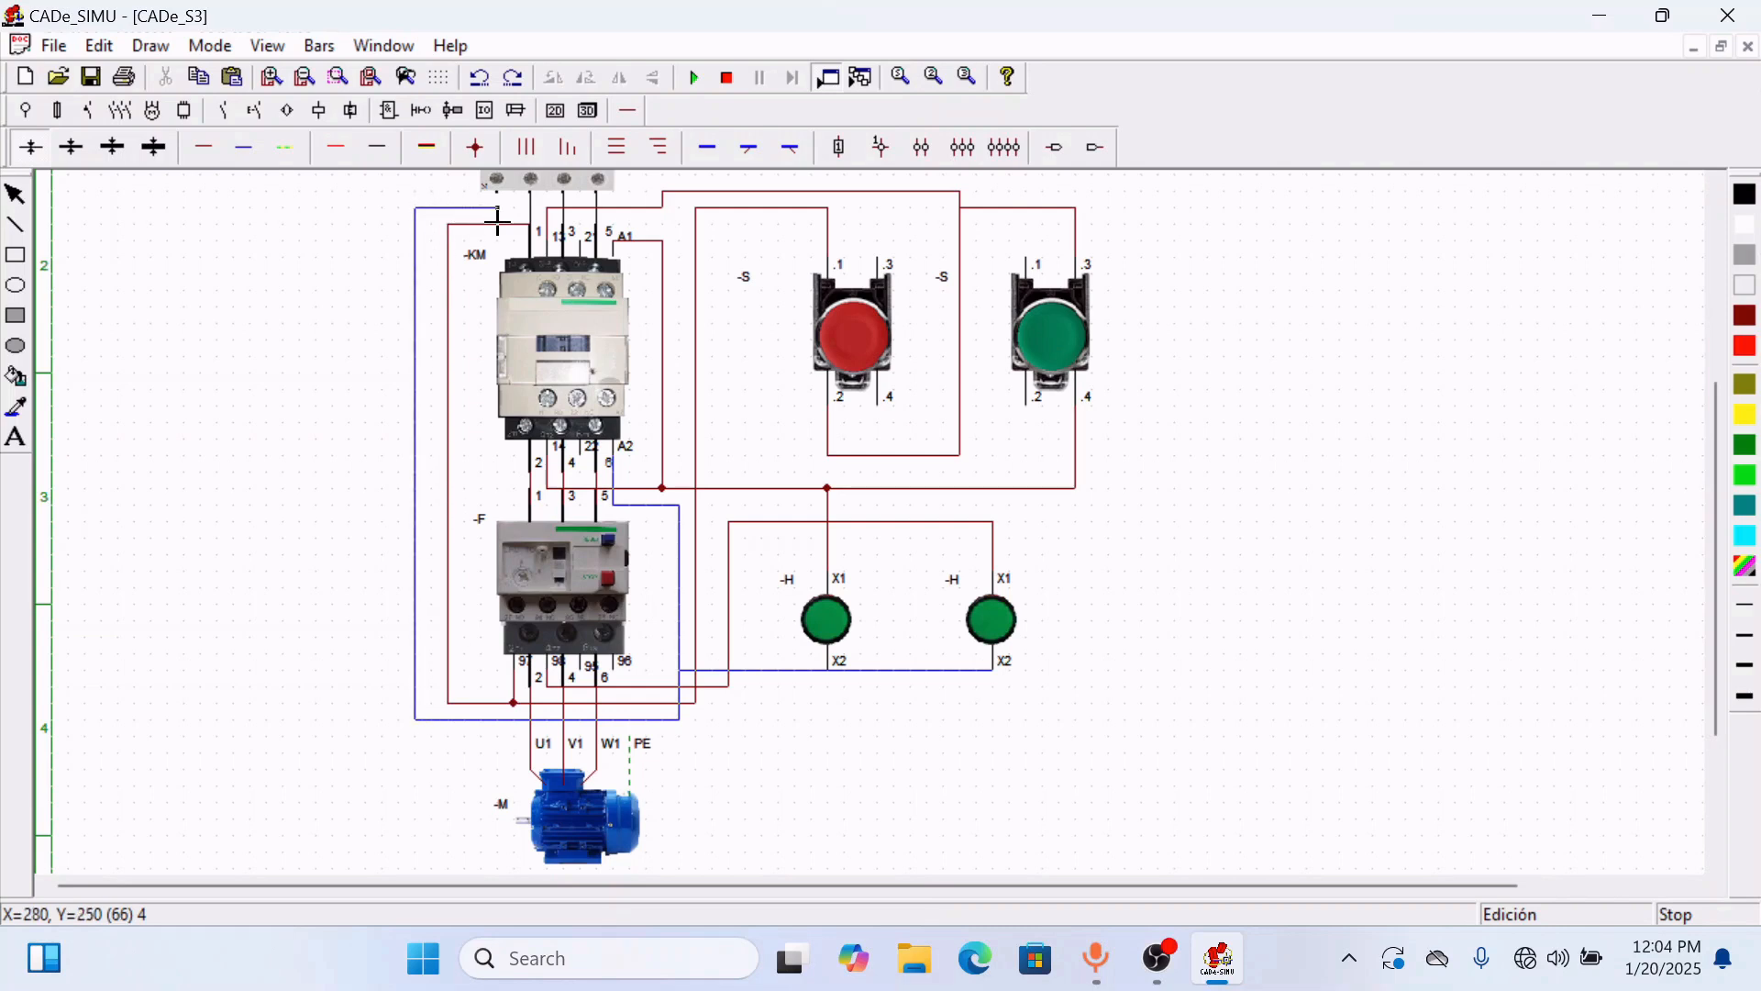
pyautogui.click(500, 204)
# - Change the second indicator lamp's image type to the red pilot (Piloto rojo)
pyautogui.scroll(2, 972, 528)
pyautogui.scroll(-1, 983, 538)
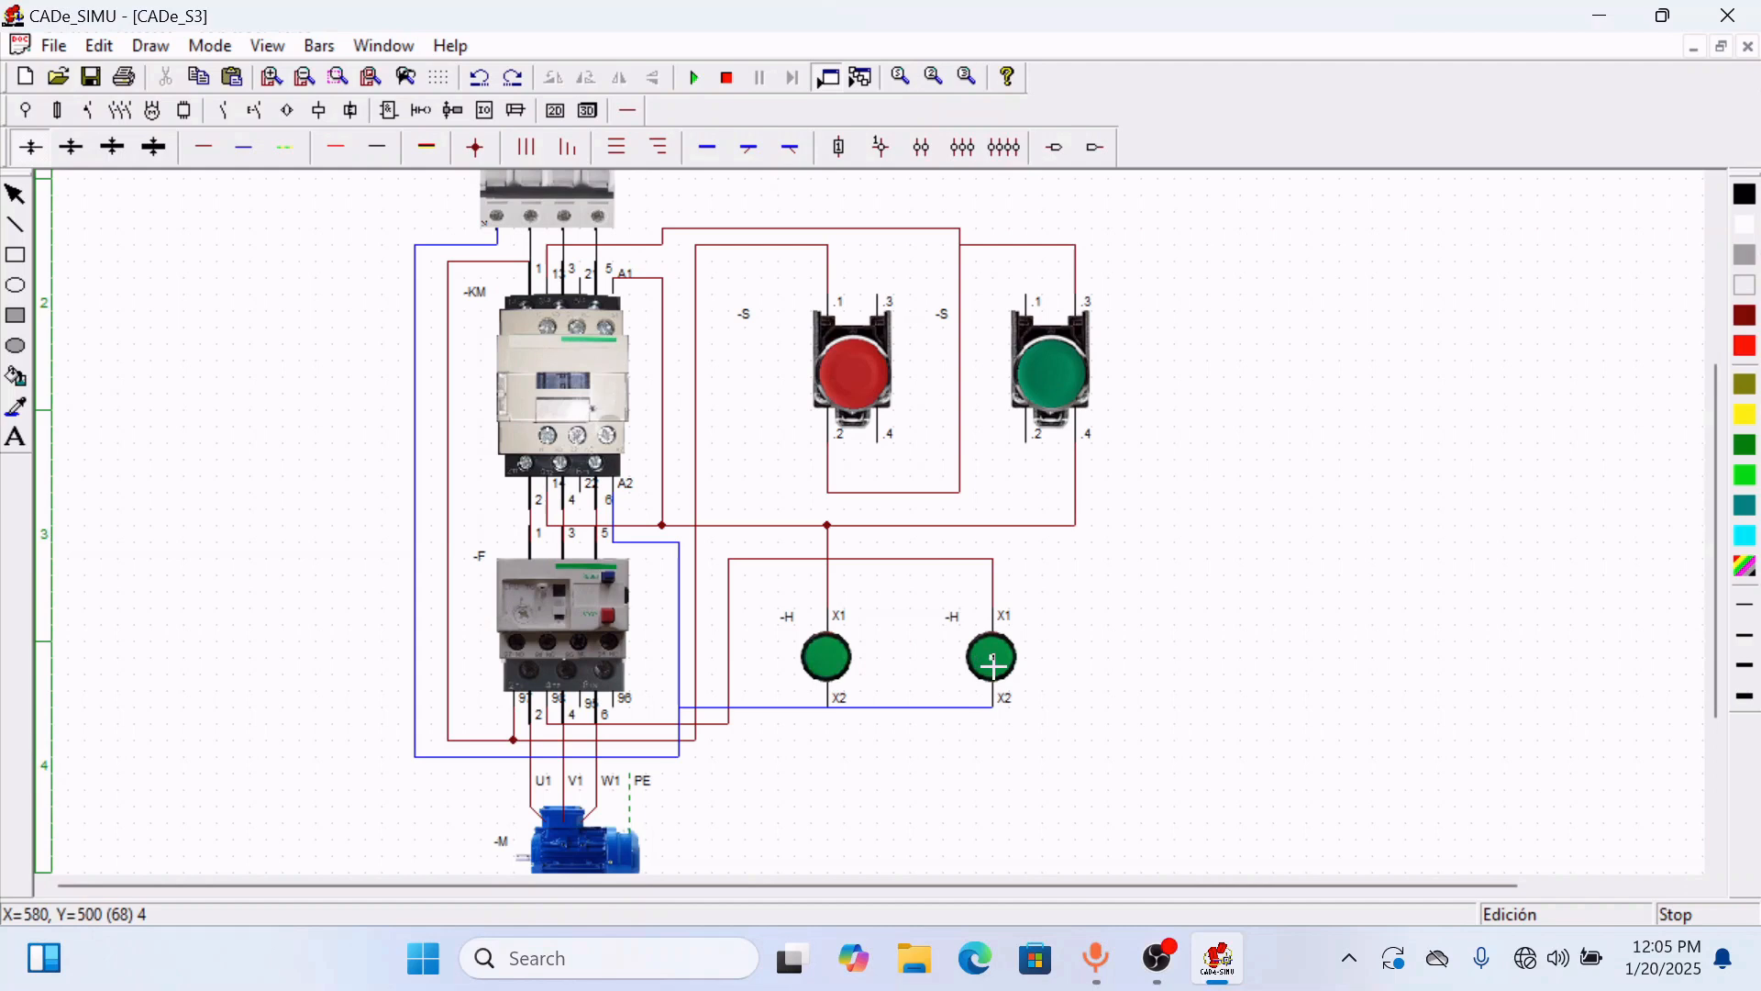
pyautogui.click(15, 195)
pyautogui.doubleClick(1004, 664)
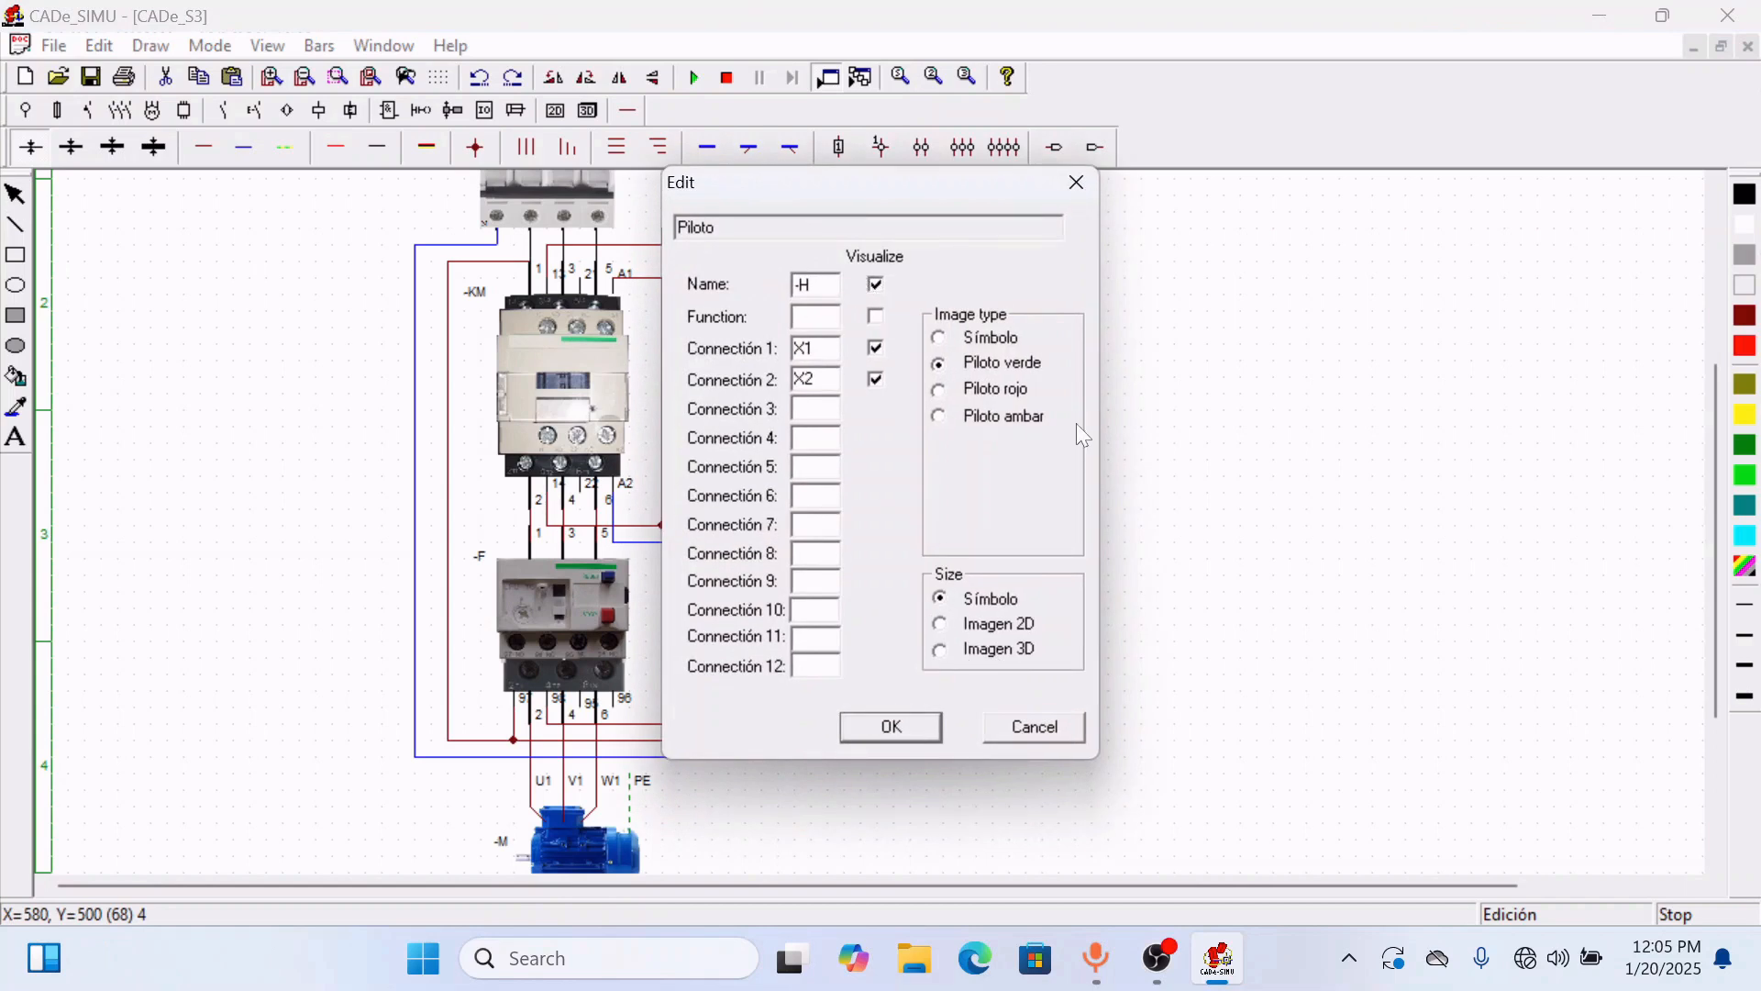
pyautogui.click(939, 390)
pyautogui.click(890, 727)
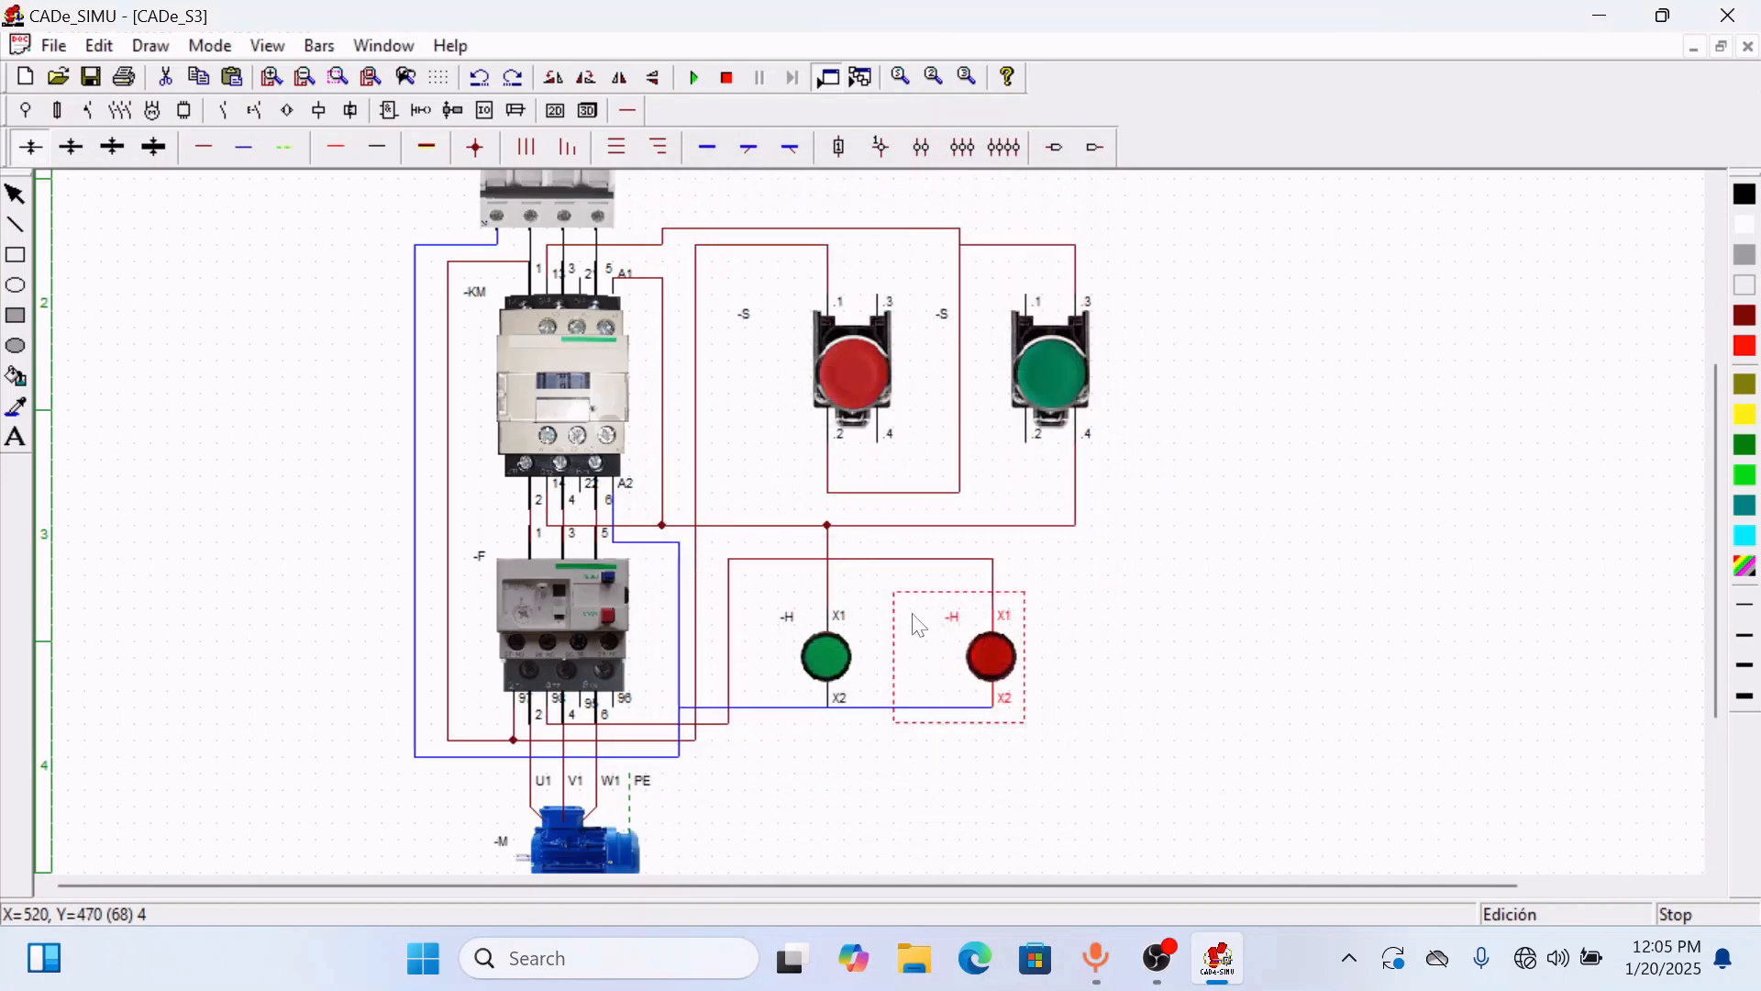
# - Place a three-phase L1, L2, L3 supply above the breaker's phase poles and an N terminal above its neutral pole
pyautogui.scroll(3, 1011, 629)
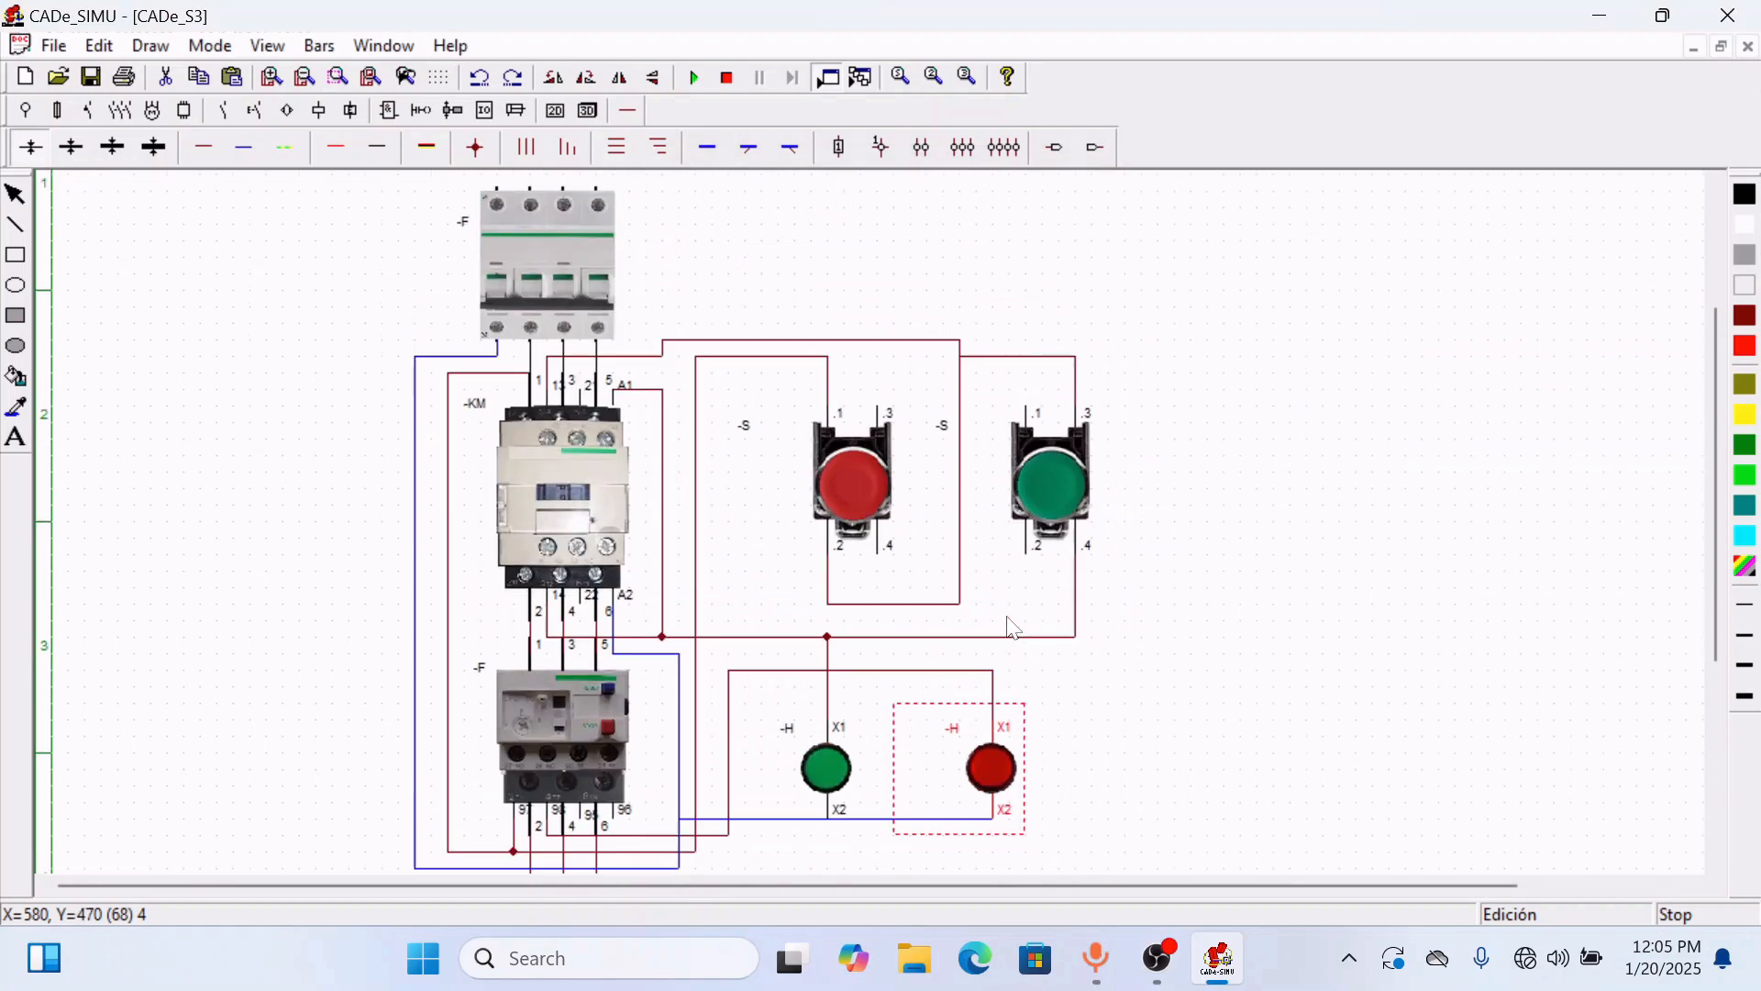
pyautogui.scroll(2, 1014, 629)
pyautogui.scroll(1, 1014, 629)
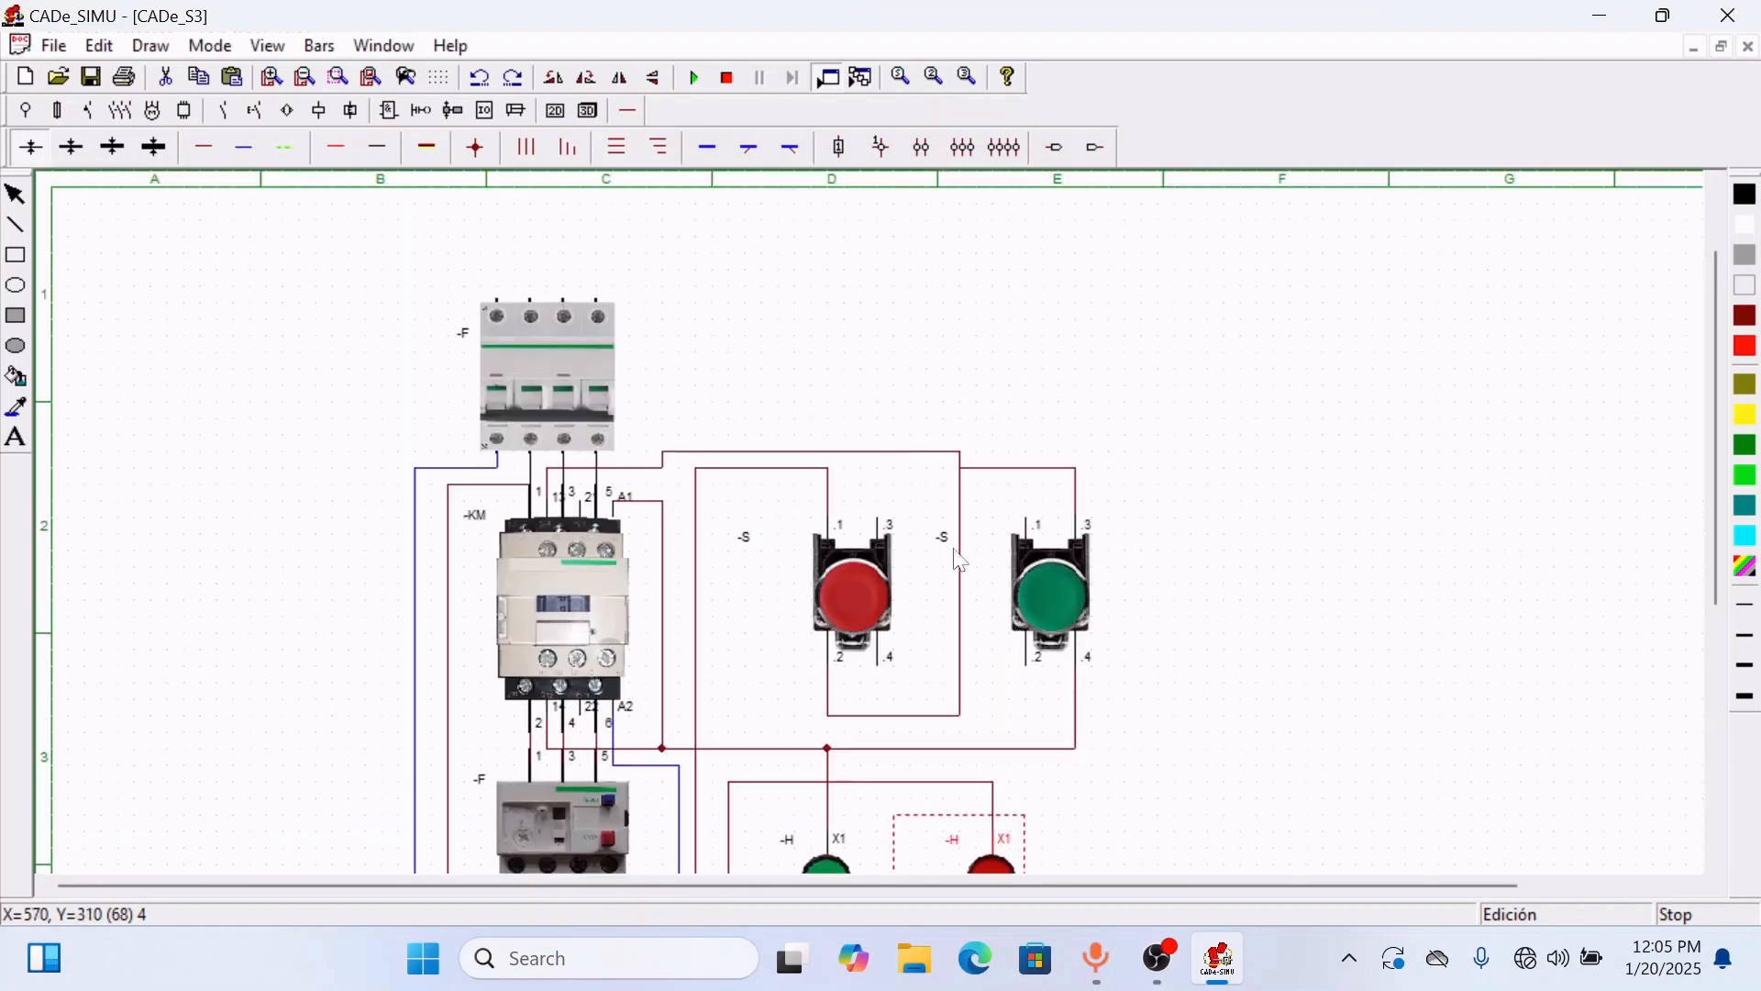
pyautogui.click(26, 110)
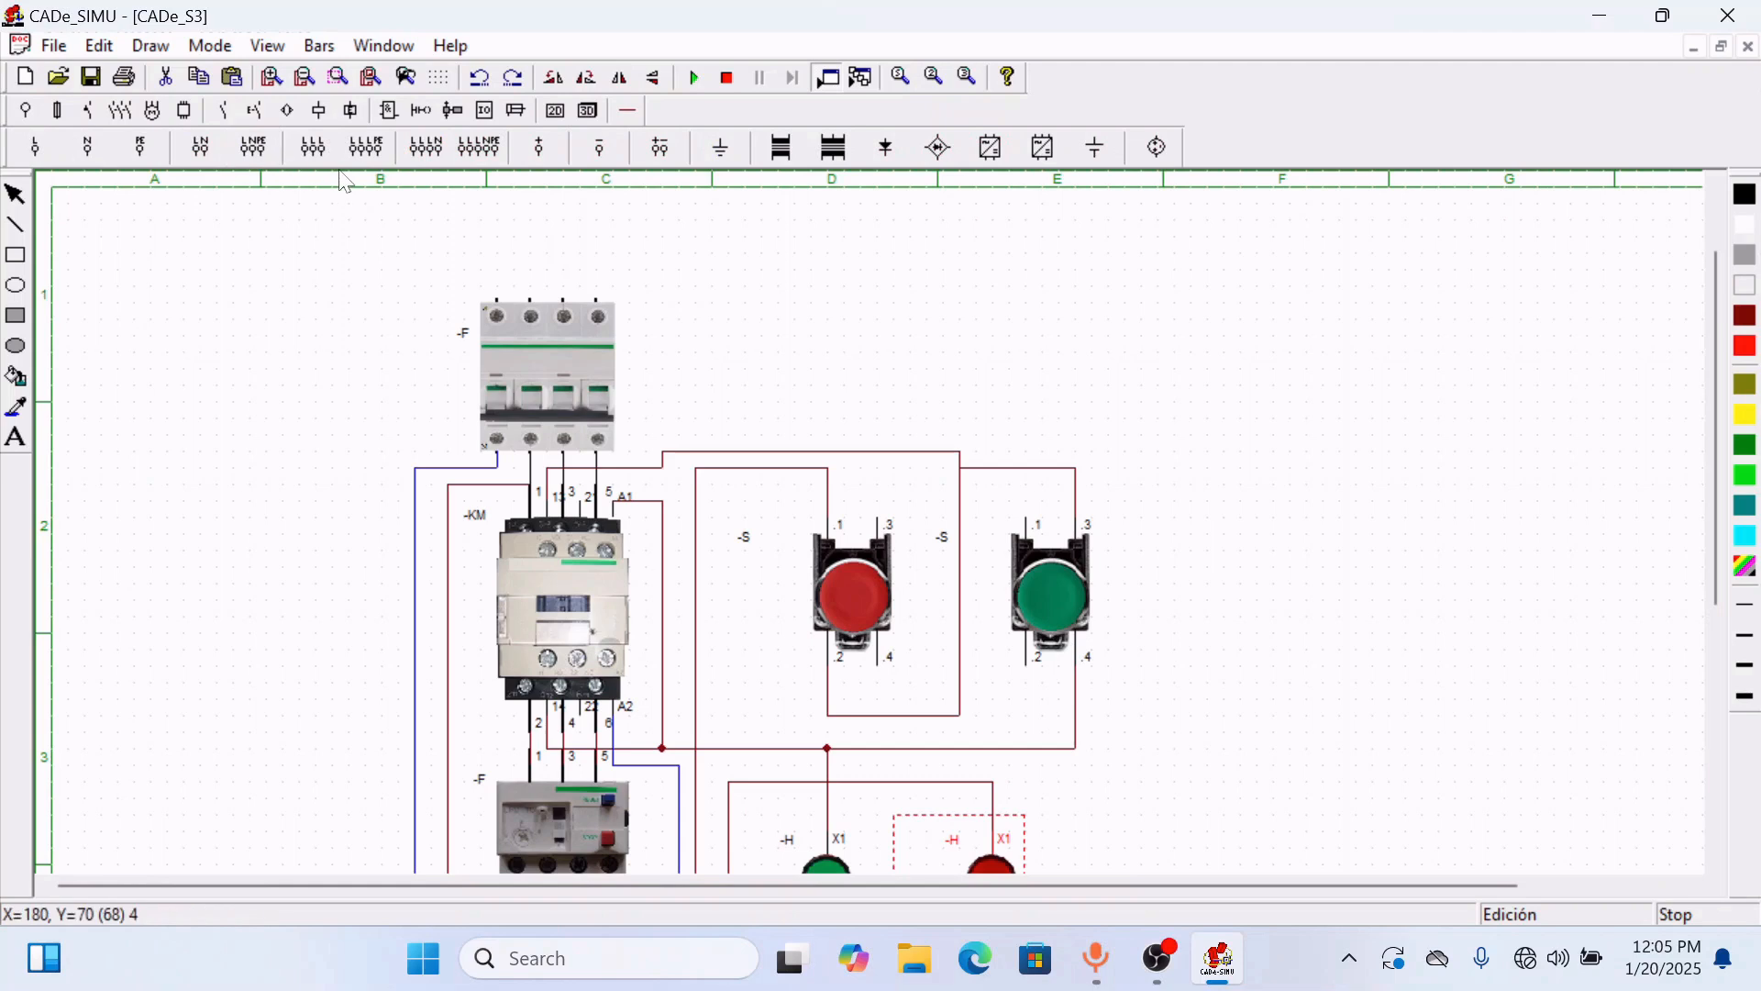
pyautogui.click(313, 147)
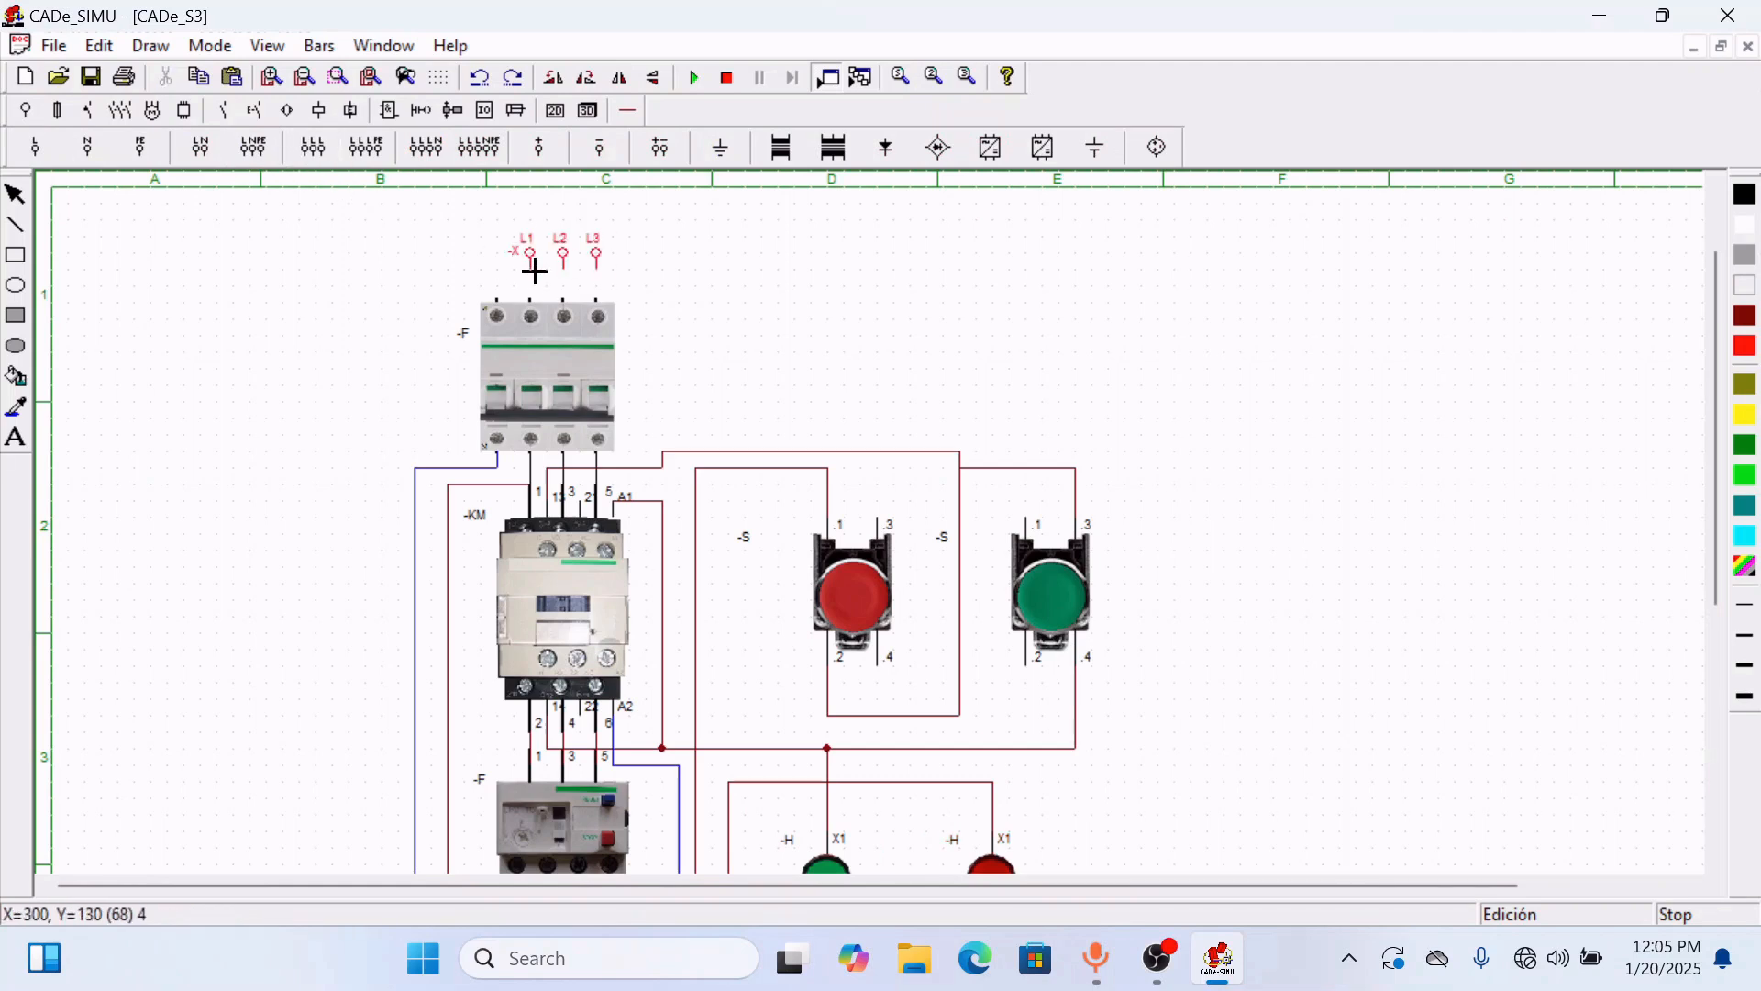
pyautogui.click(537, 274)
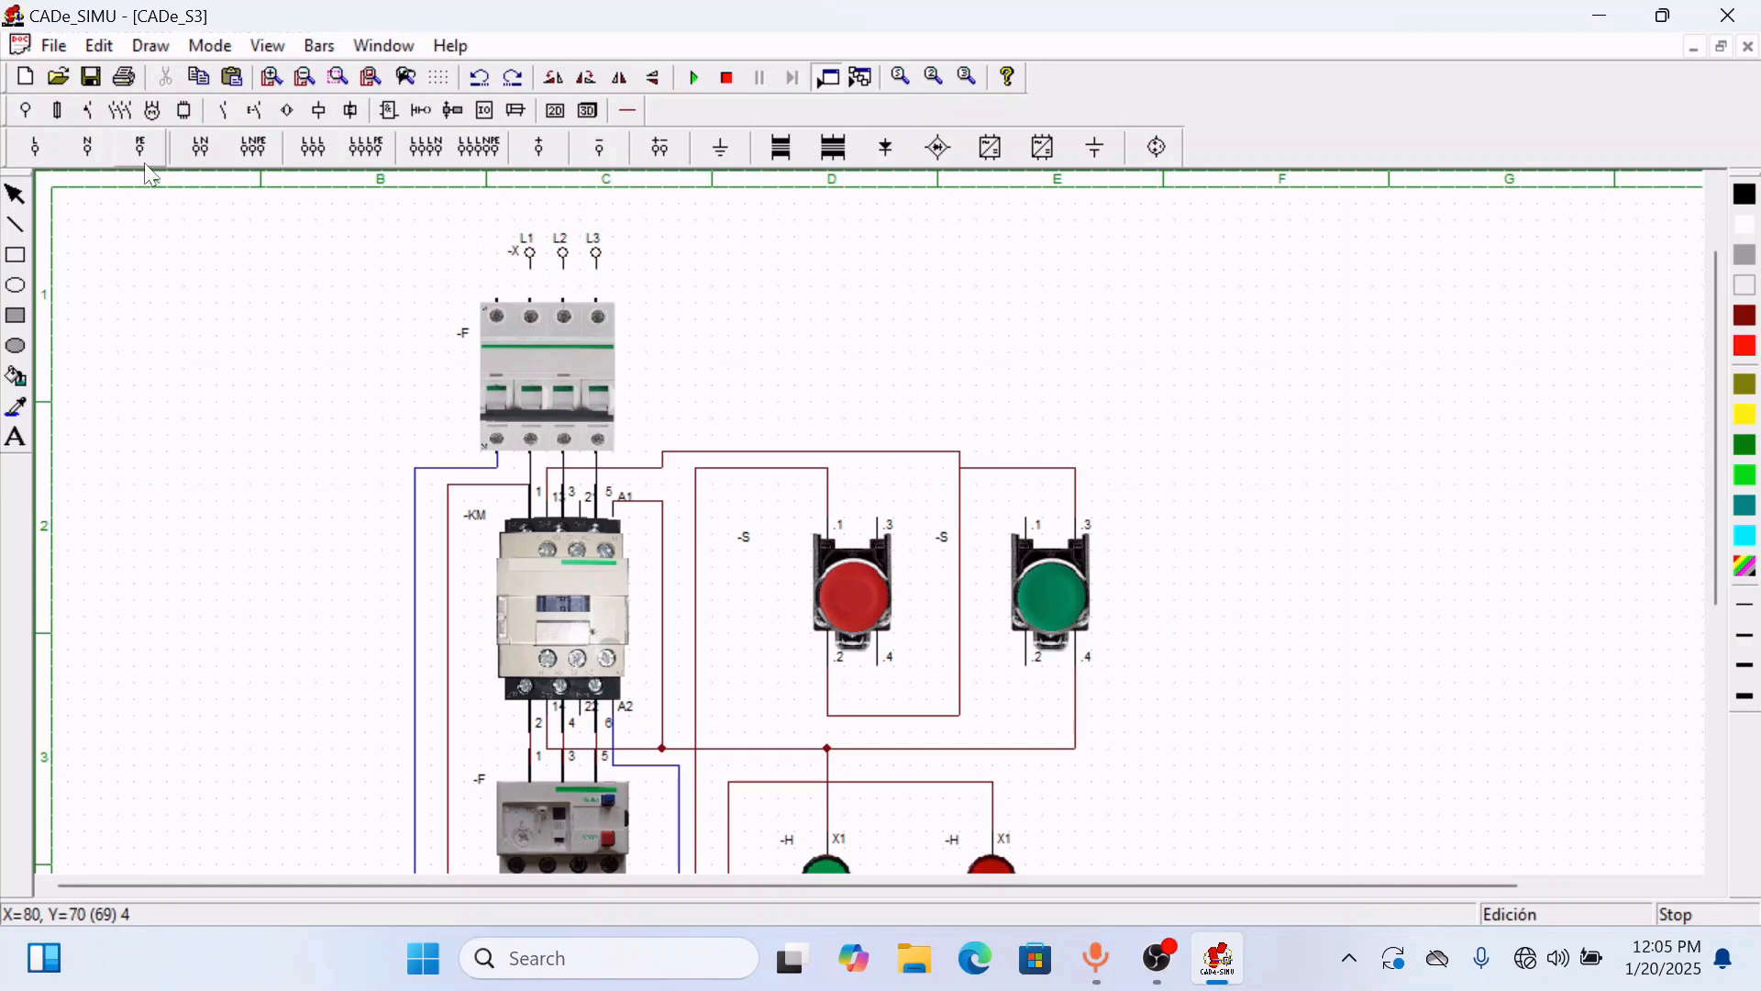
pyautogui.click(510, 279)
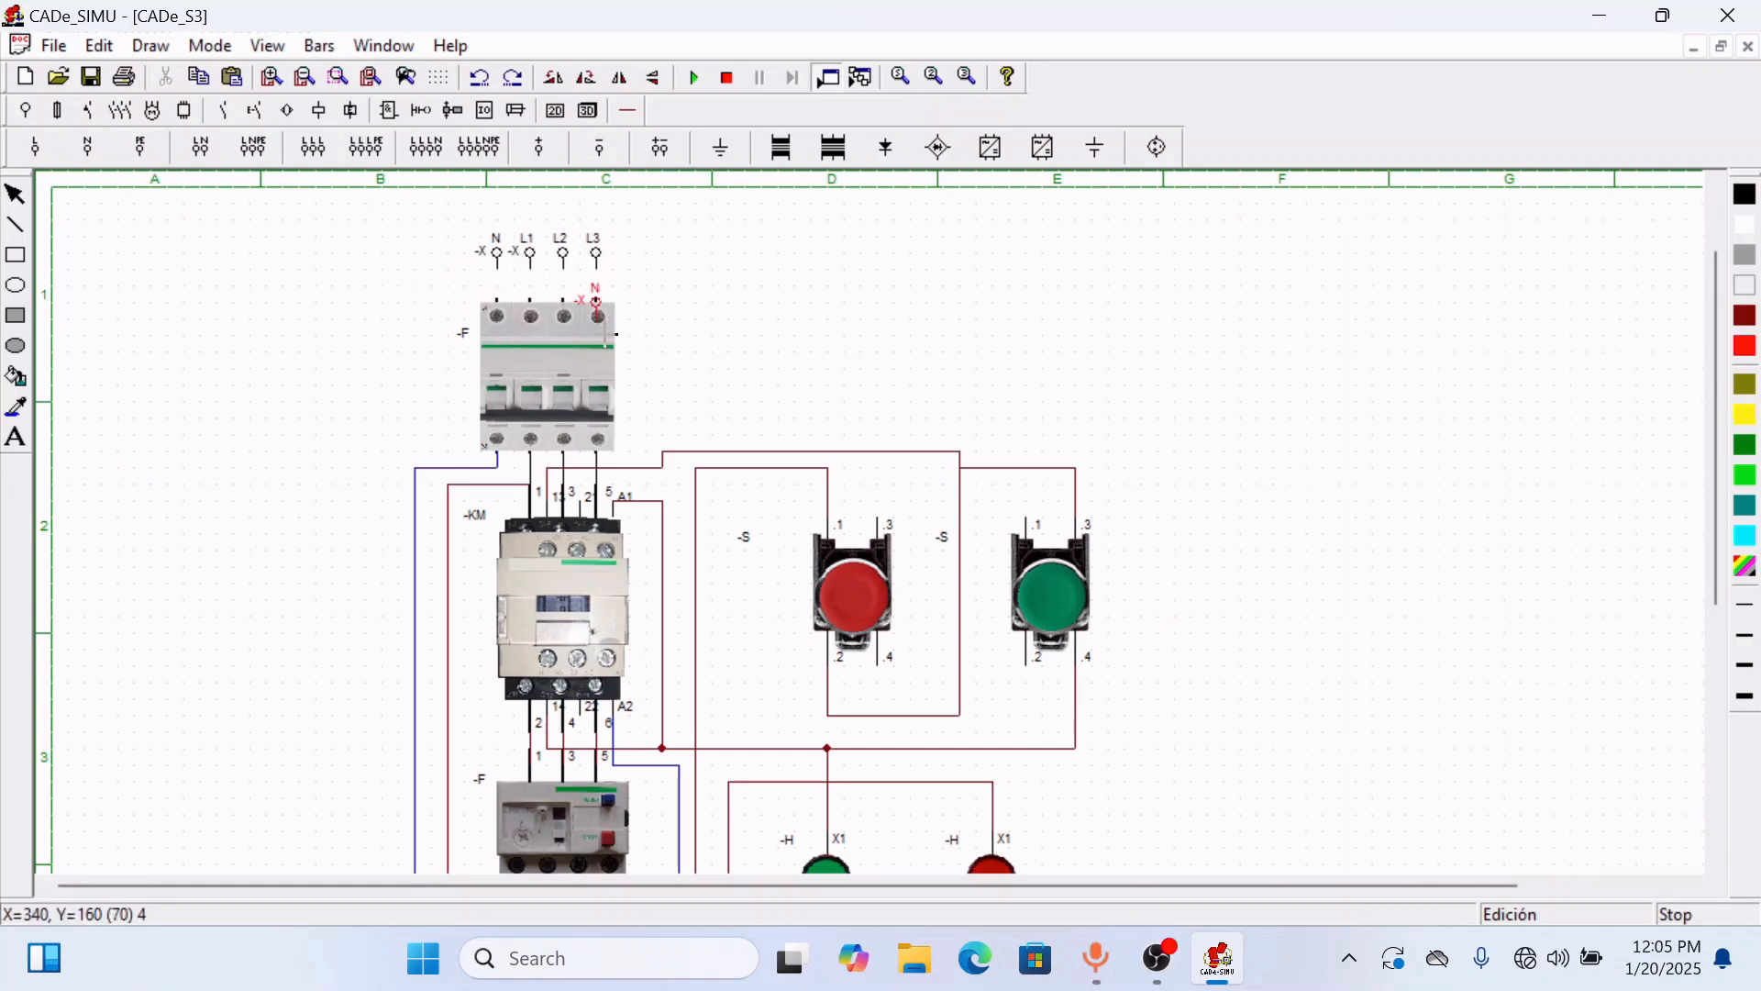
# - Place a PE supply terminal beside the motor and connect it to the motor's PE with a green protective-earth wire
pyautogui.scroll(-2, 602, 334)
pyautogui.scroll(-2, 605, 334)
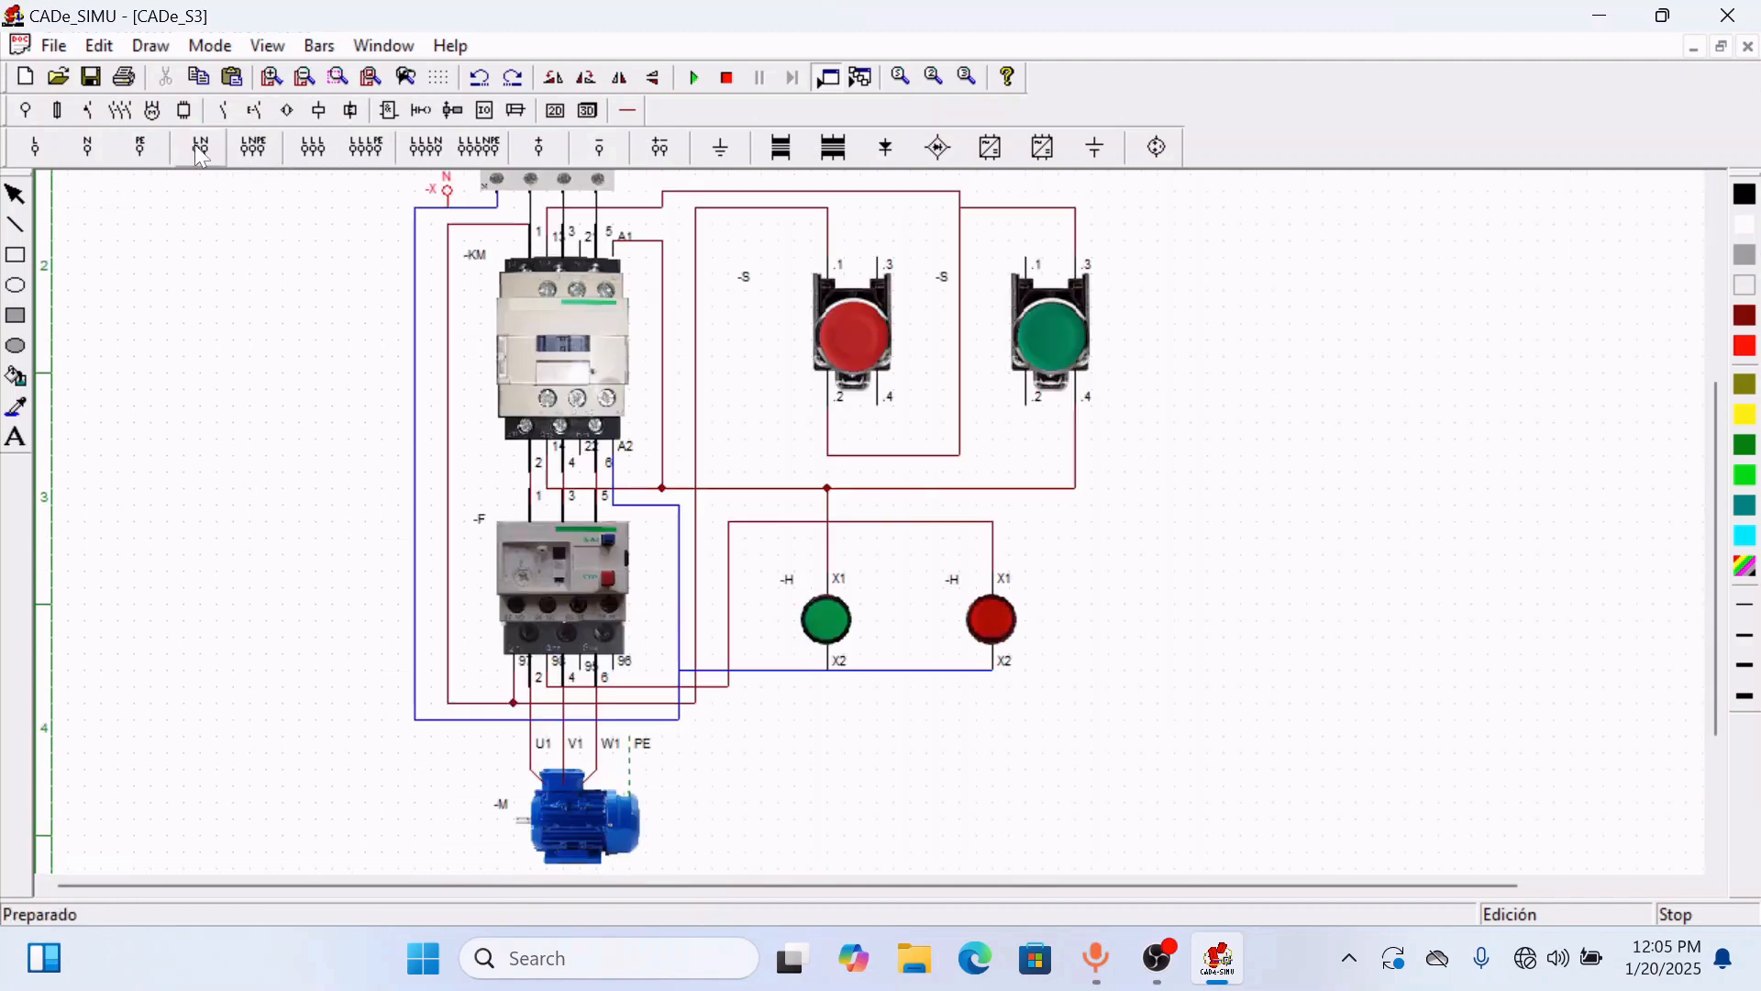
pyautogui.click(144, 147)
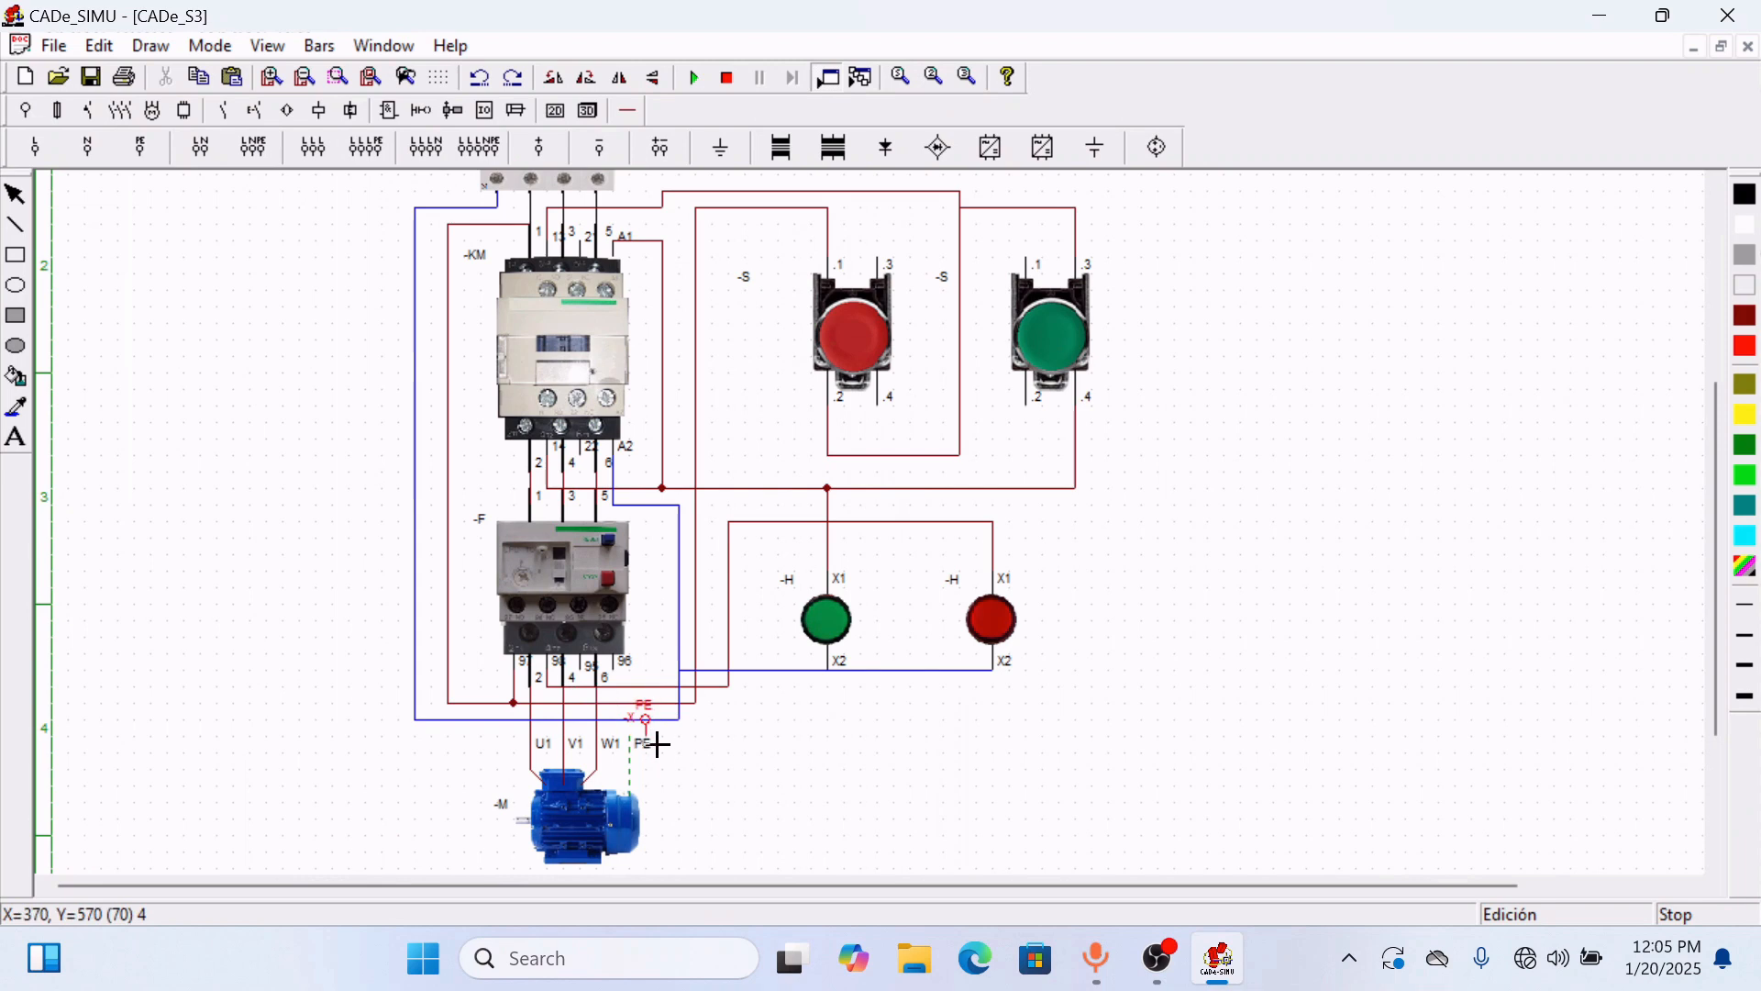
pyautogui.click(734, 747)
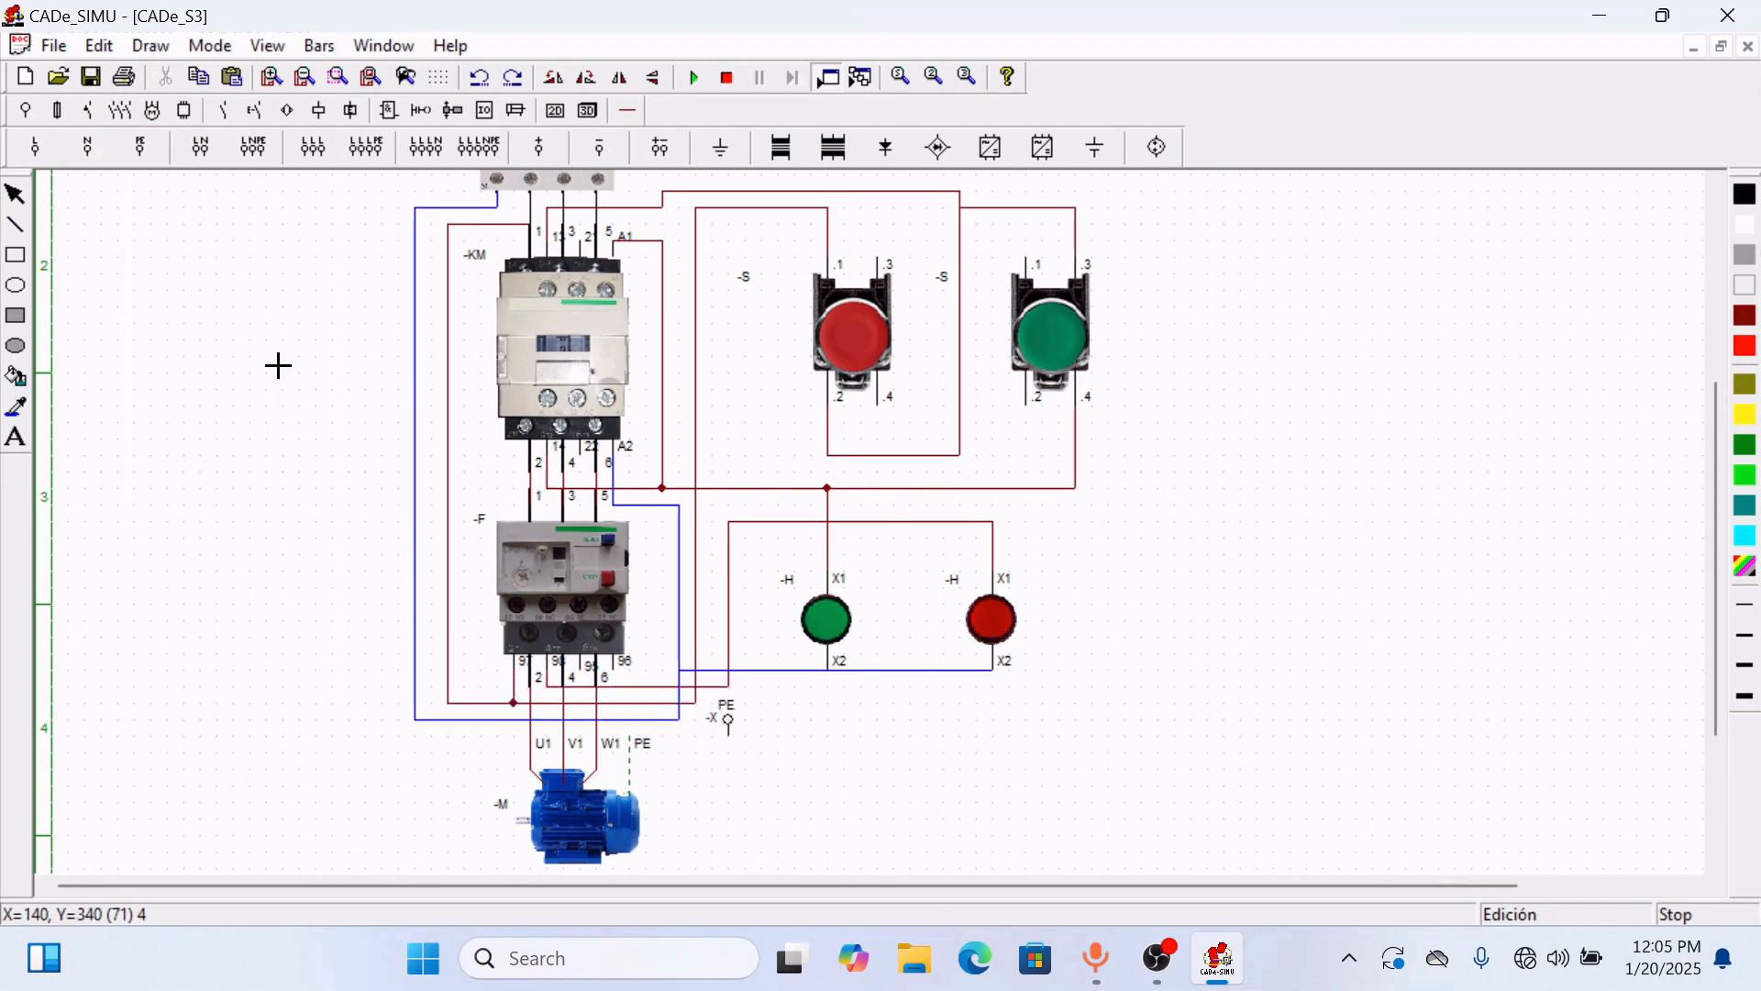
pyautogui.click(627, 108)
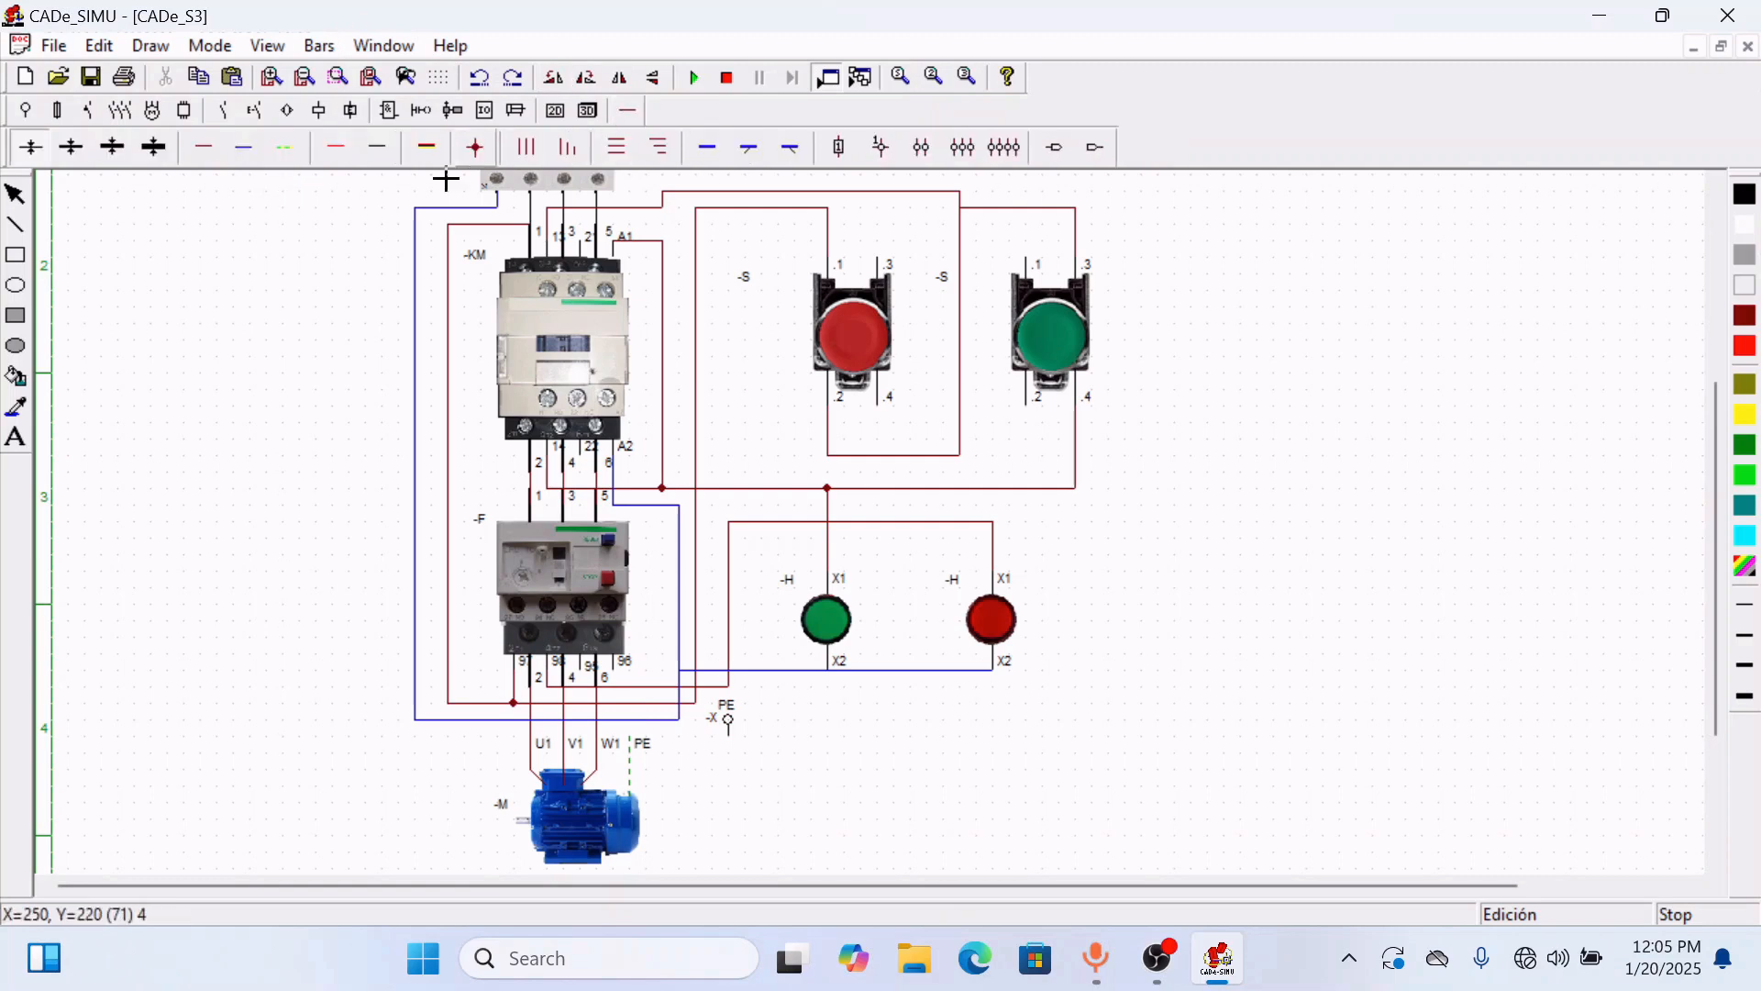
pyautogui.click(285, 146)
pyautogui.click(632, 739)
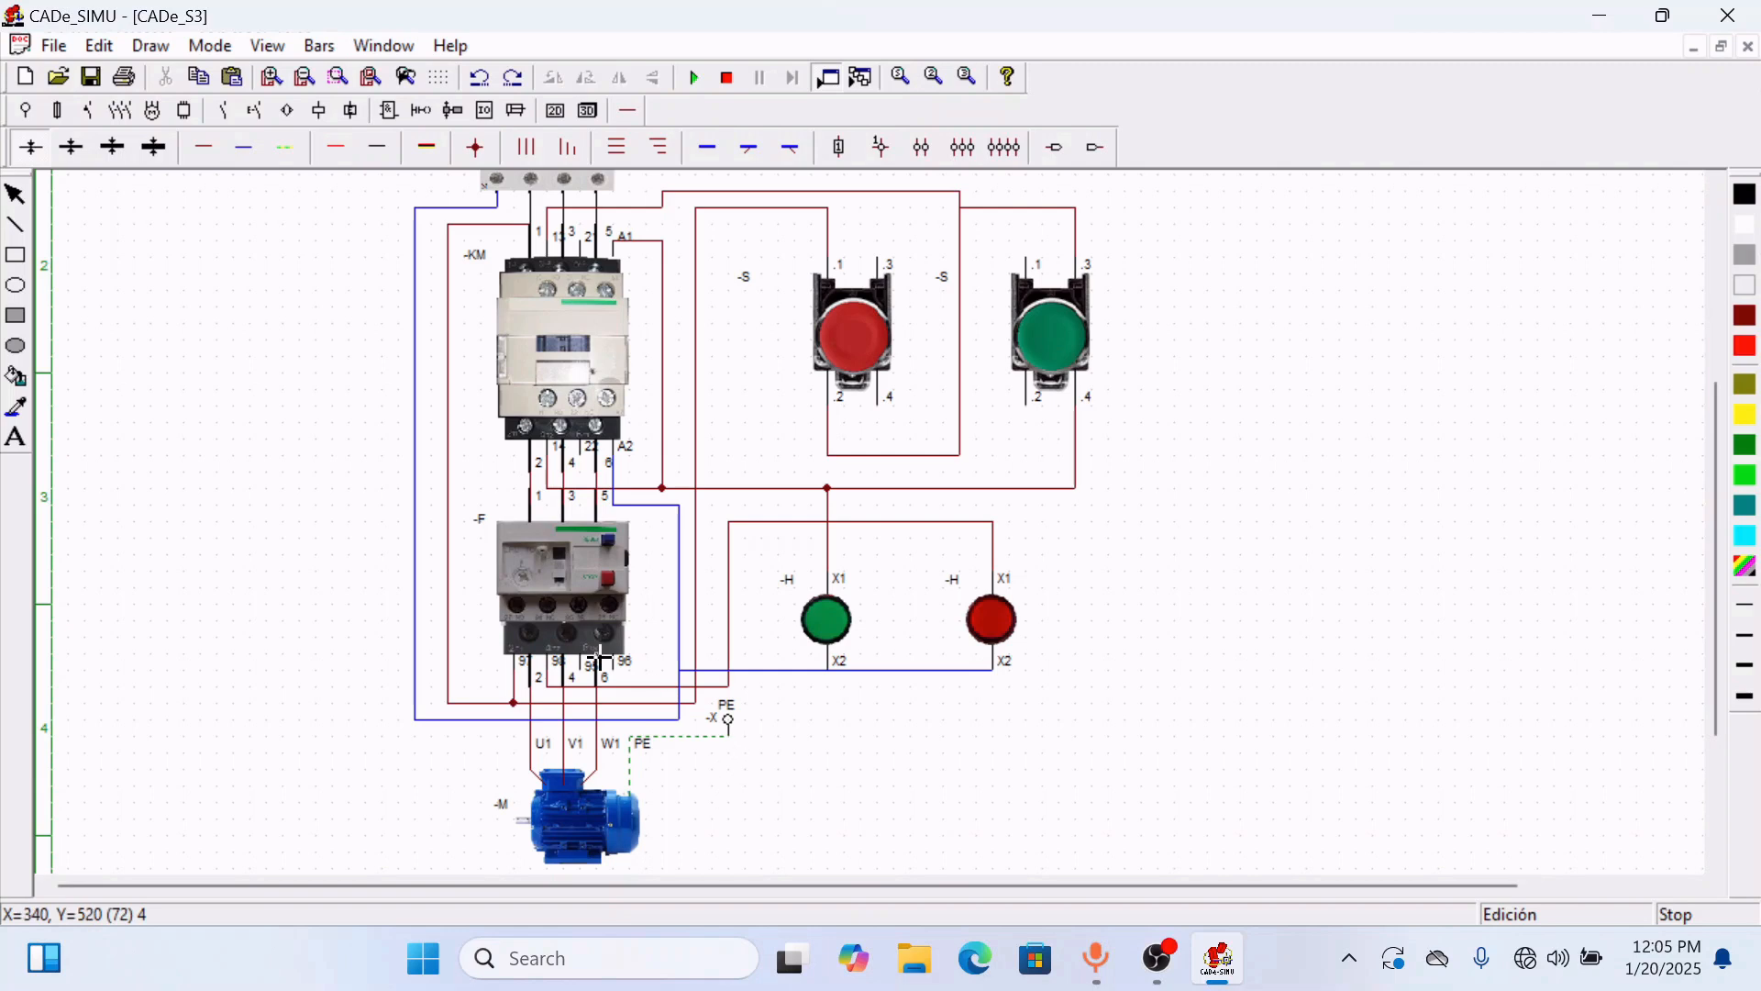
pyautogui.click(730, 722)
# - Wire the N terminal to the breaker's neutral input in blue and L1, L2 and L3 to its phase inputs in dark red
pyautogui.scroll(3, 641, 629)
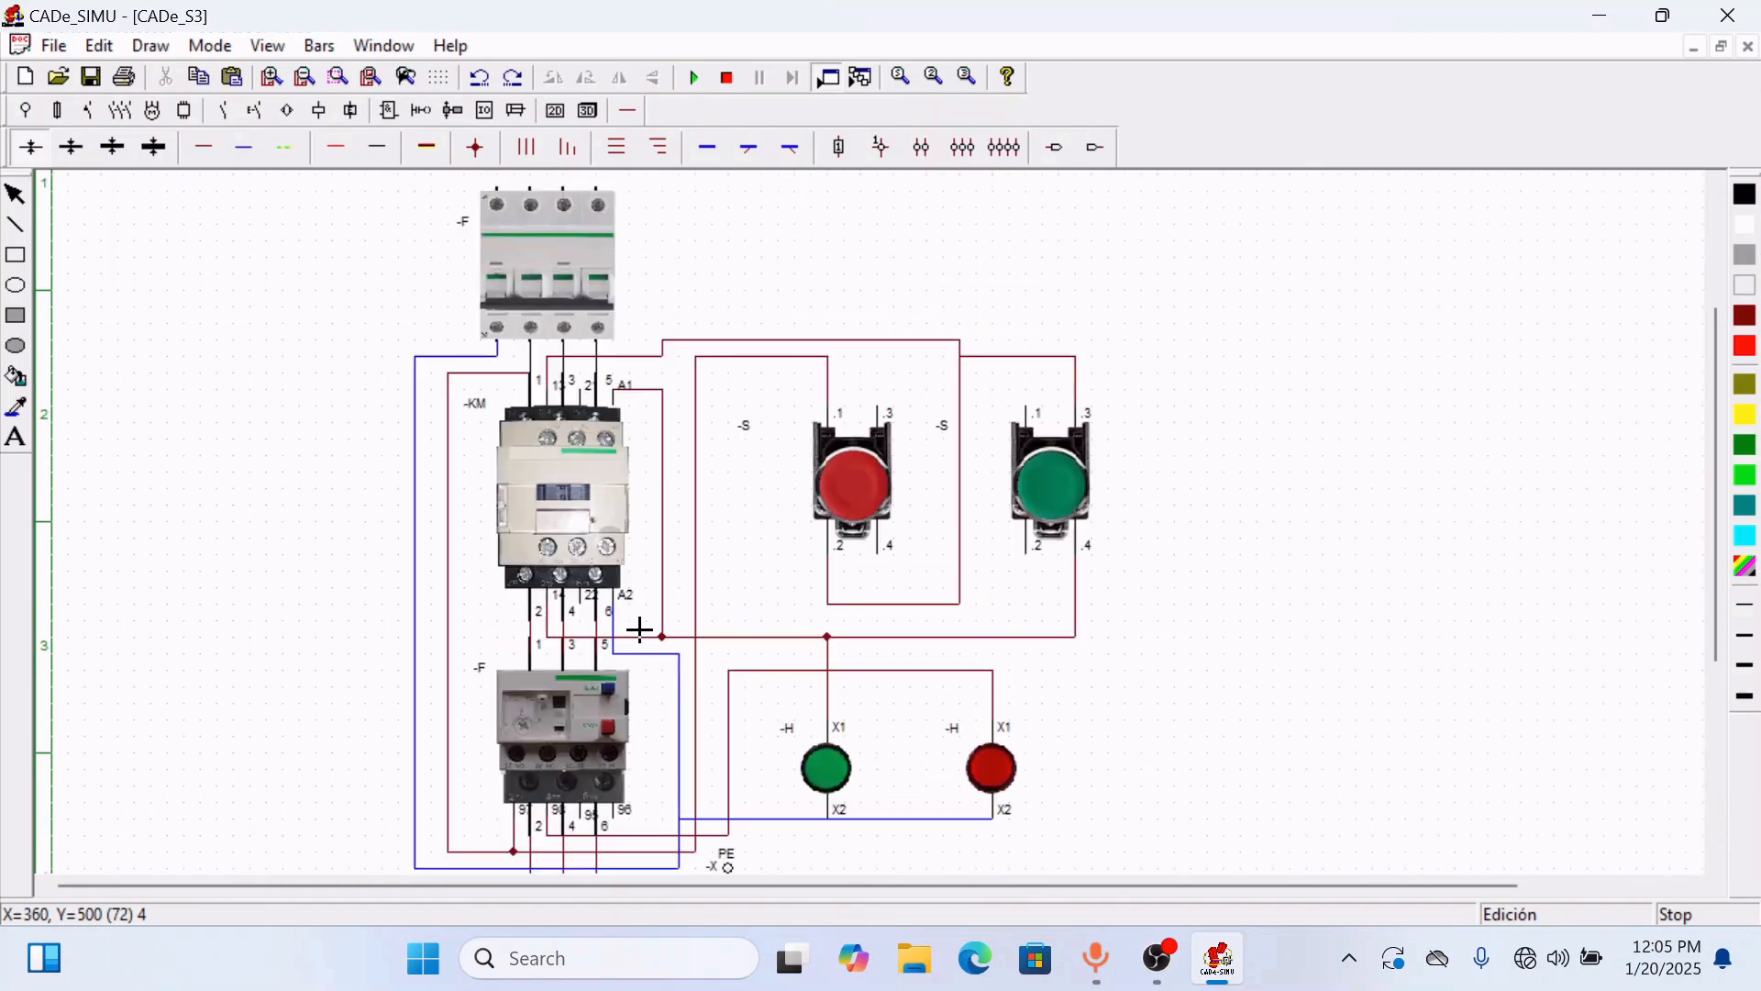
pyautogui.scroll(2, 640, 629)
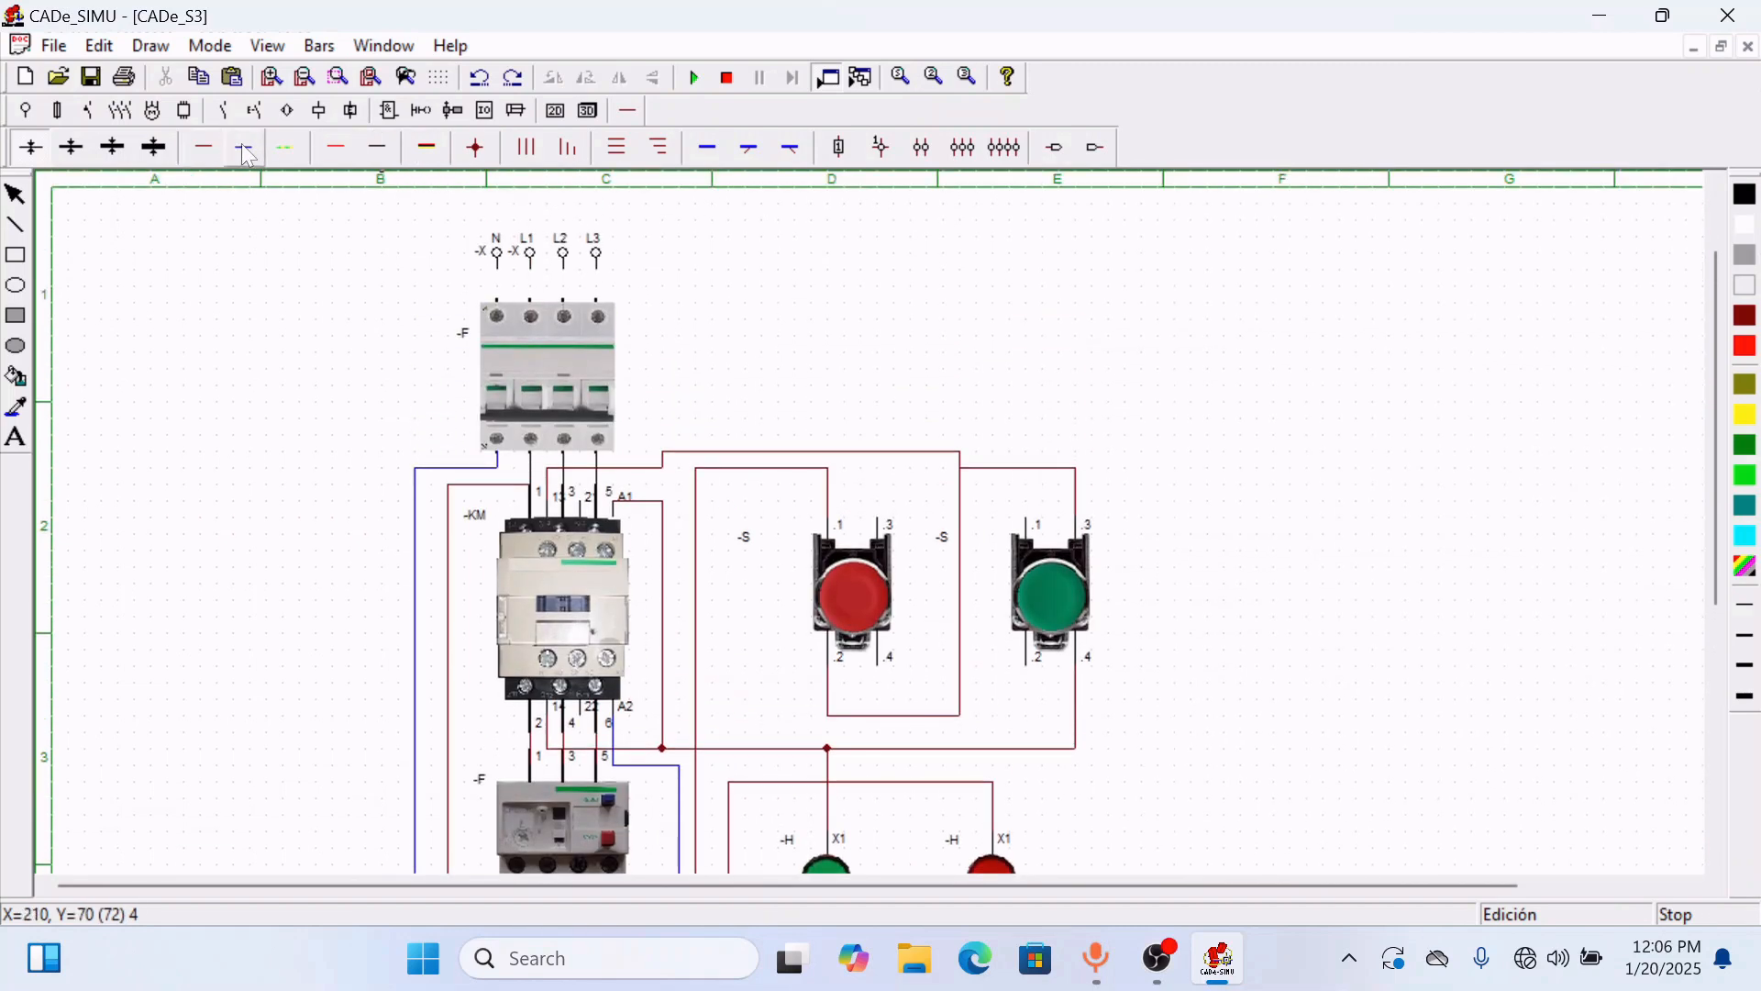
pyautogui.moveTo(502, 276); pyautogui.dragTo(597, 308)
pyautogui.click(203, 150)
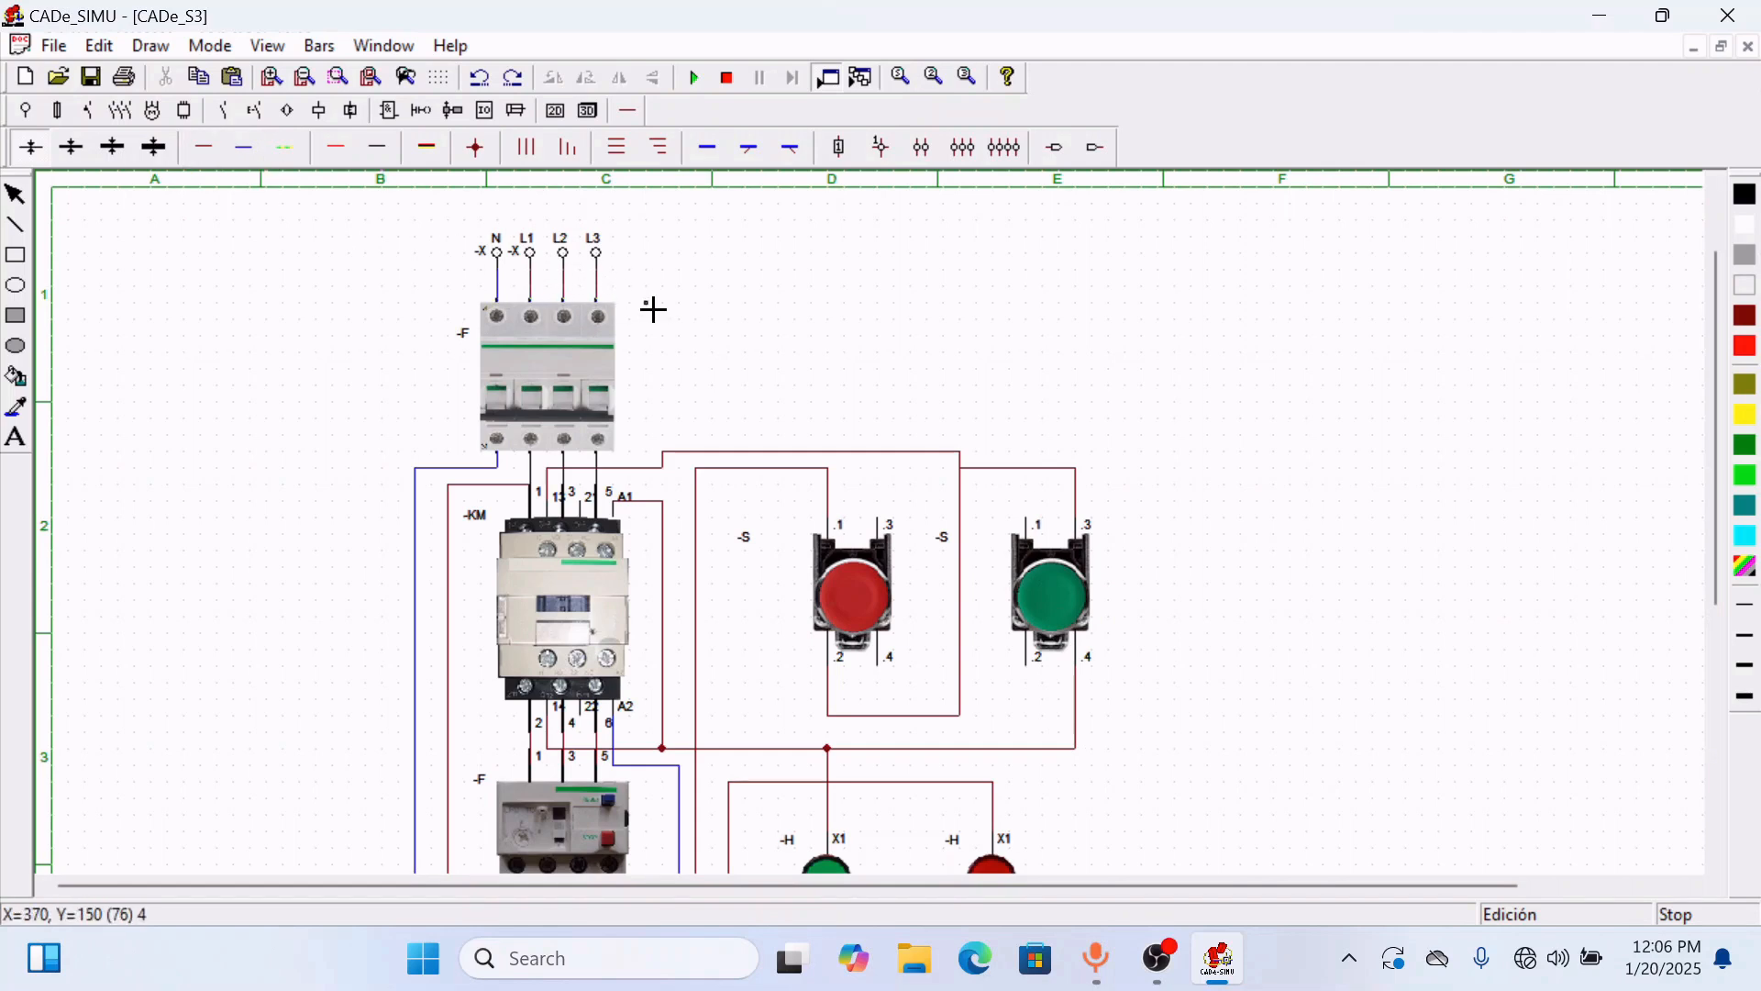
# - Rename the four-pole breaker as F0
pyautogui.scroll(-2, 688, 306)
pyautogui.scroll(-1, 688, 313)
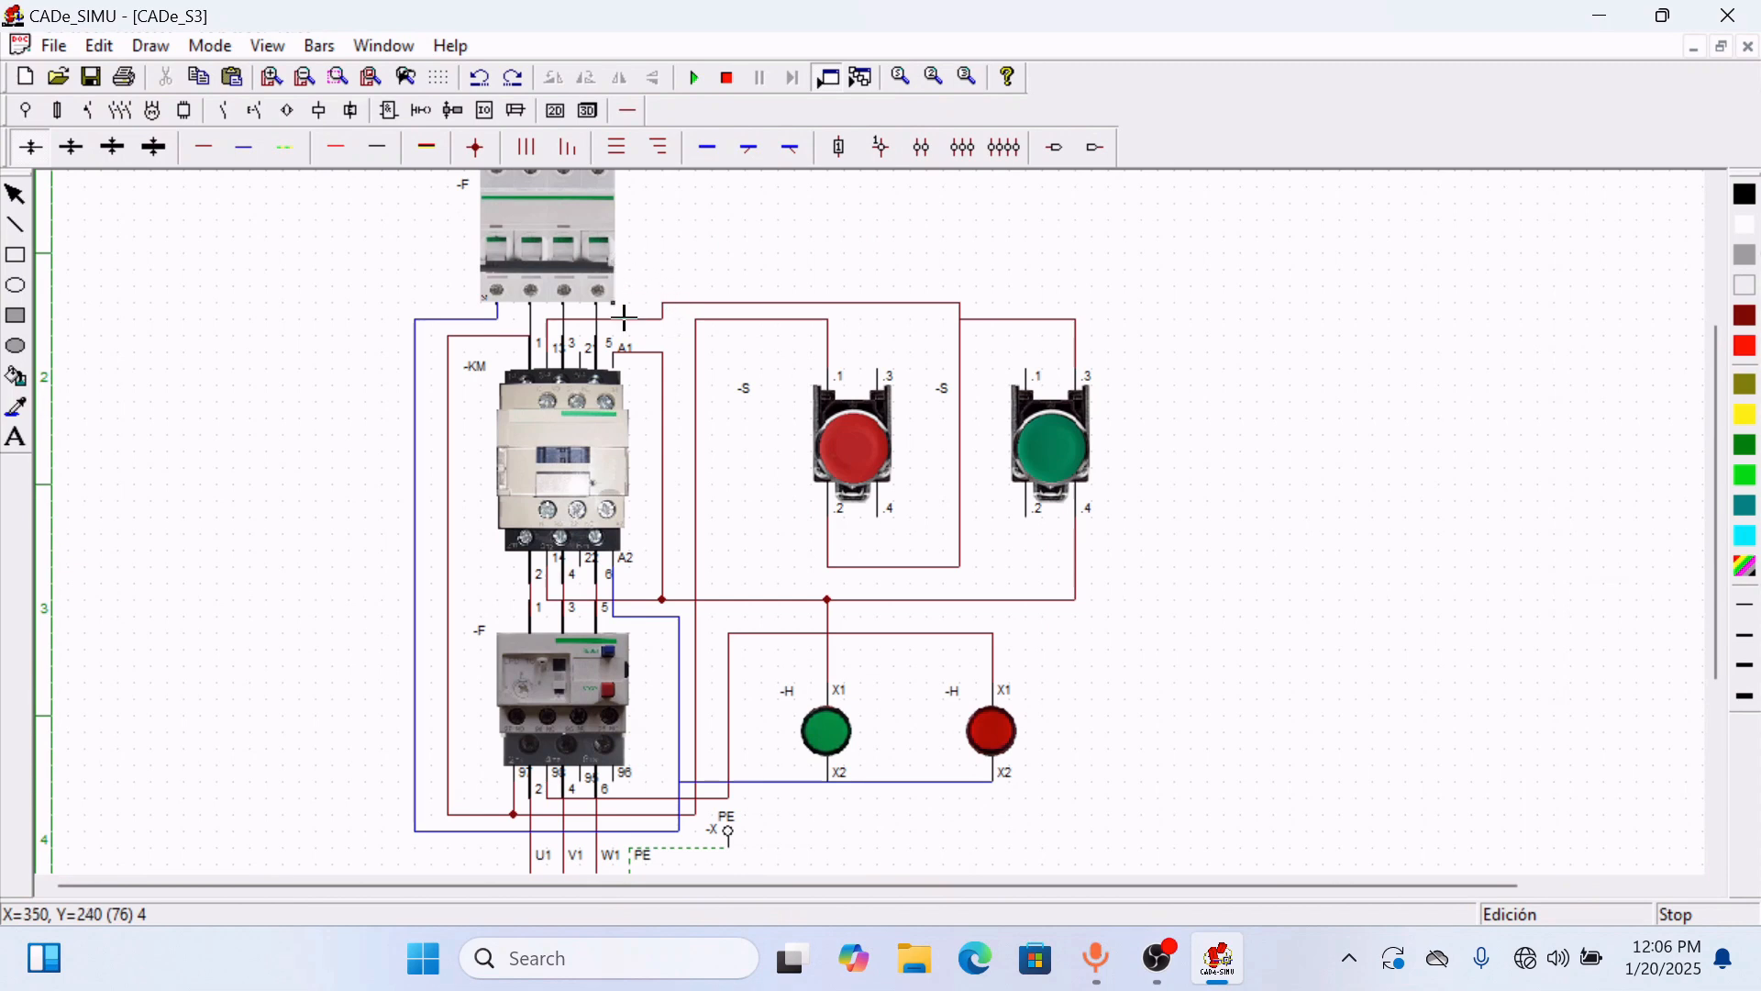
pyautogui.scroll(3, 622, 314)
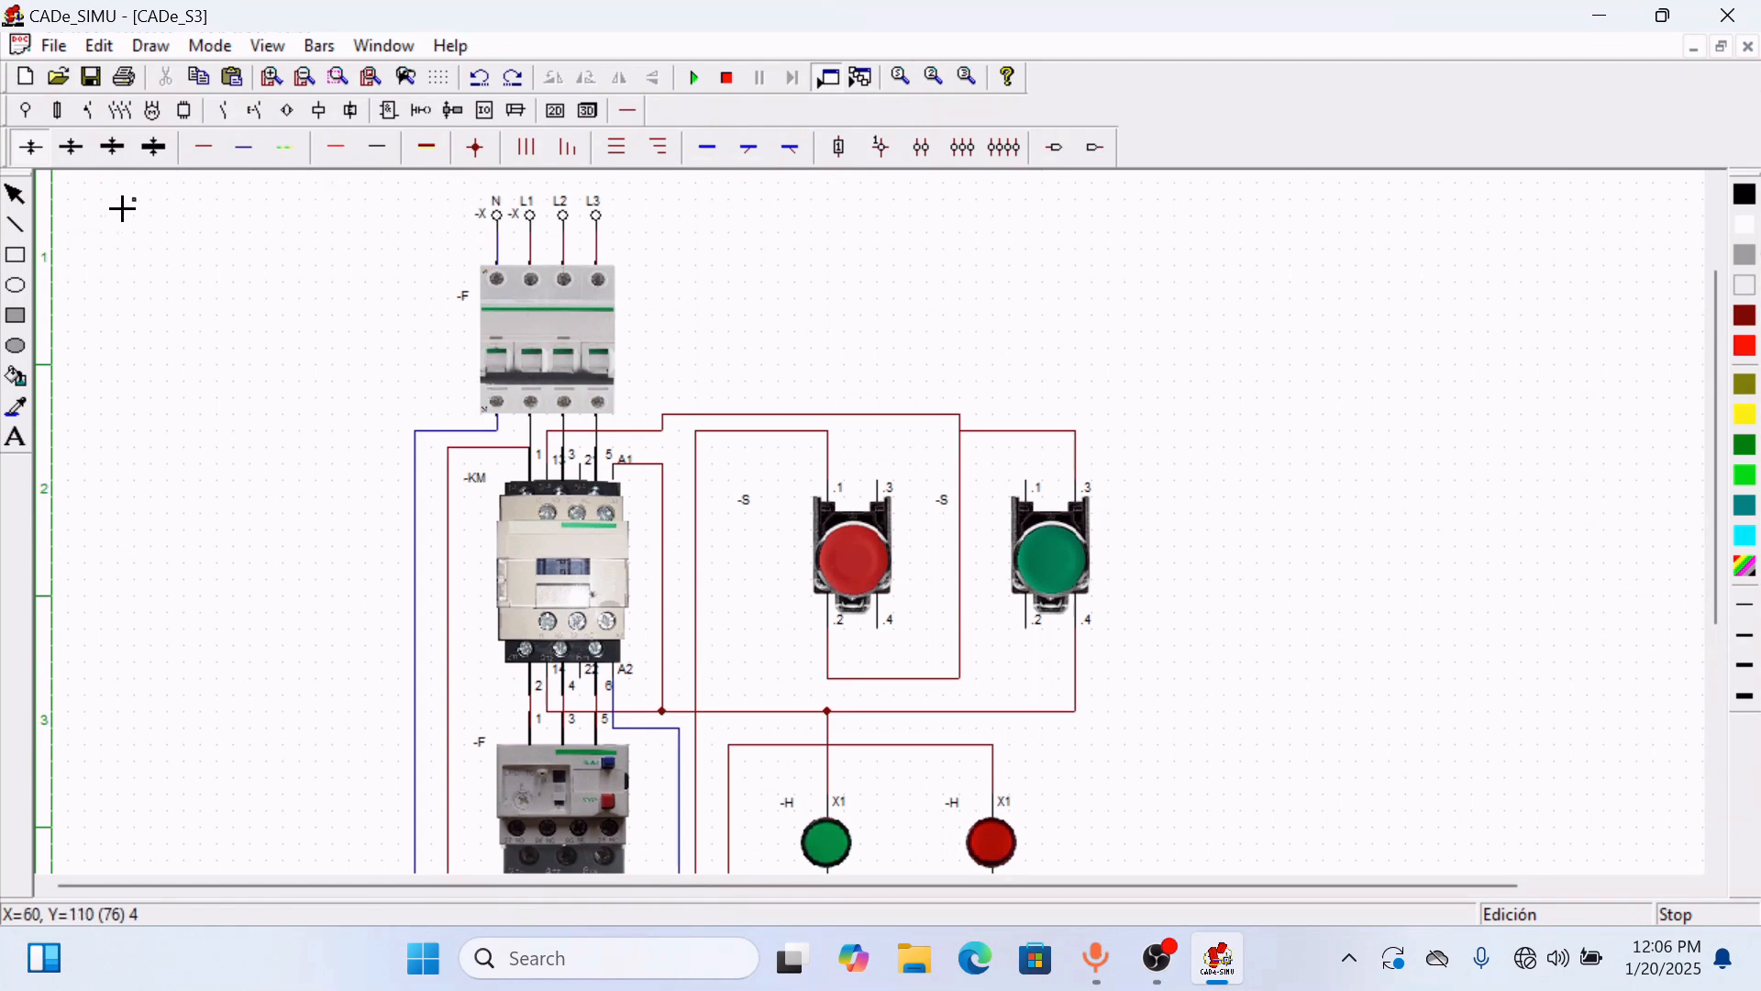
pyautogui.click(28, 207)
pyautogui.doubleClick(587, 319)
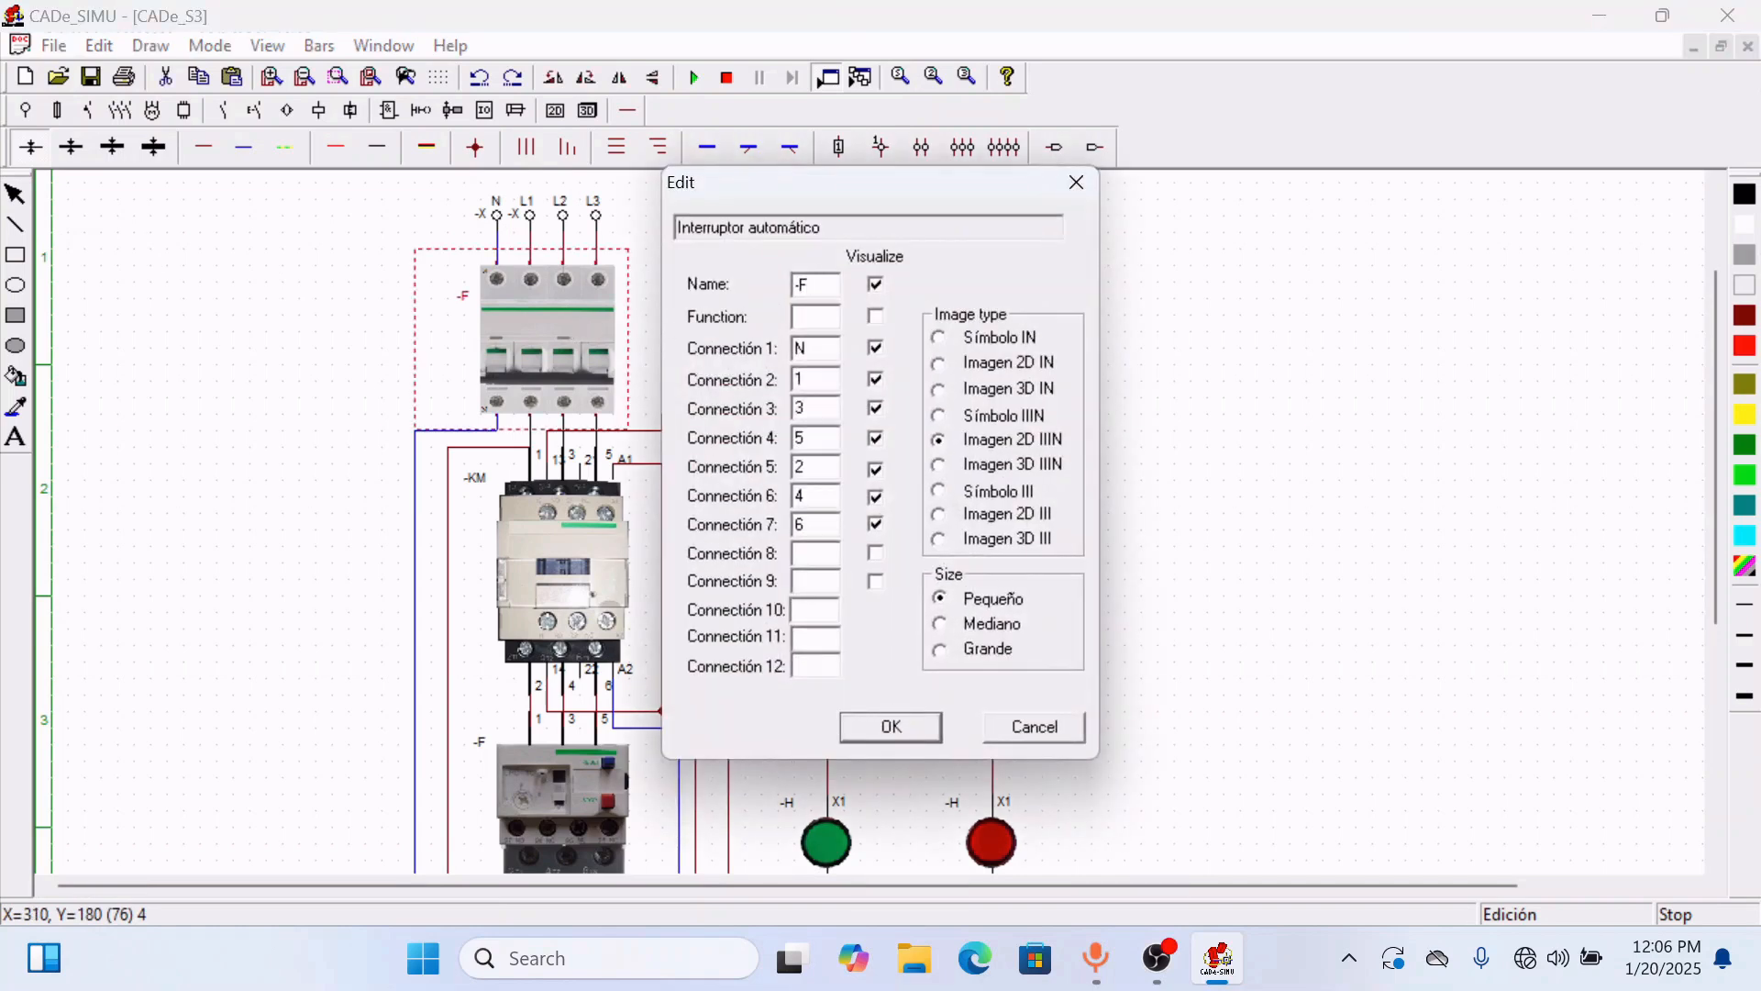
pyautogui.press('BackSpace')
pyautogui.press('BackSpace')
pyautogui.write('F0')
pyautogui.click(889, 730)
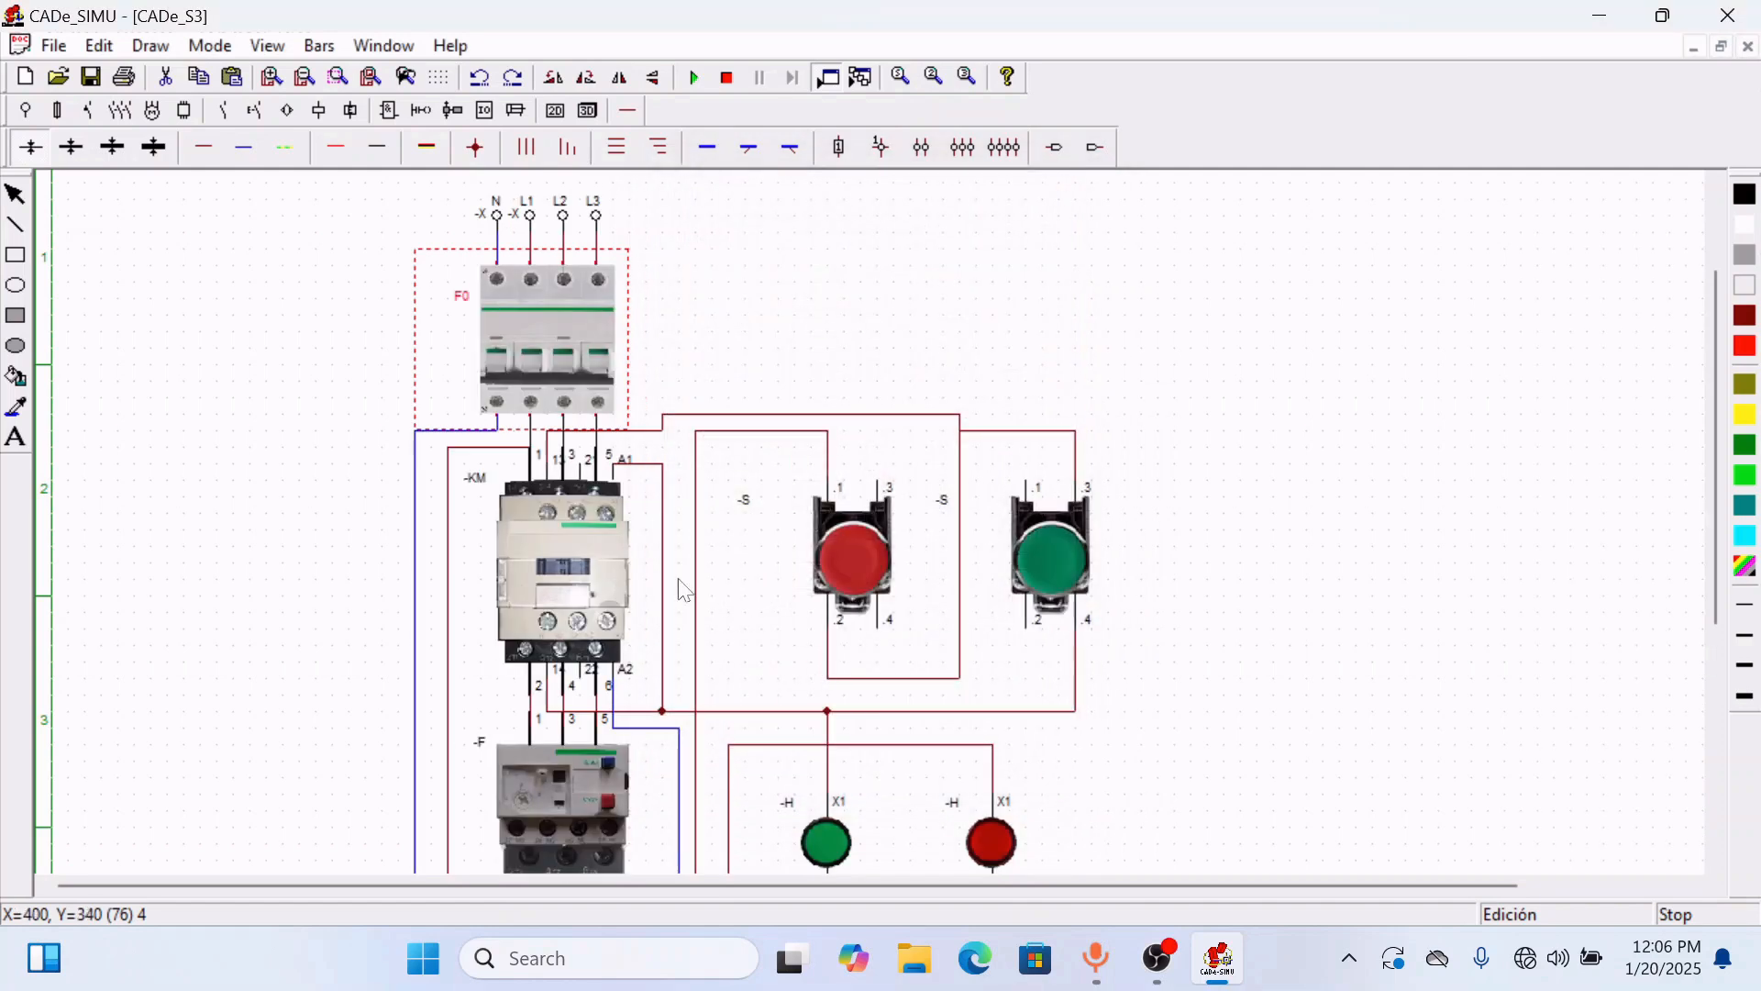
# - Rename the contactor as KM1
pyautogui.scroll(-1, 602, 582)
pyautogui.click(584, 529)
pyautogui.doubleClick(577, 517)
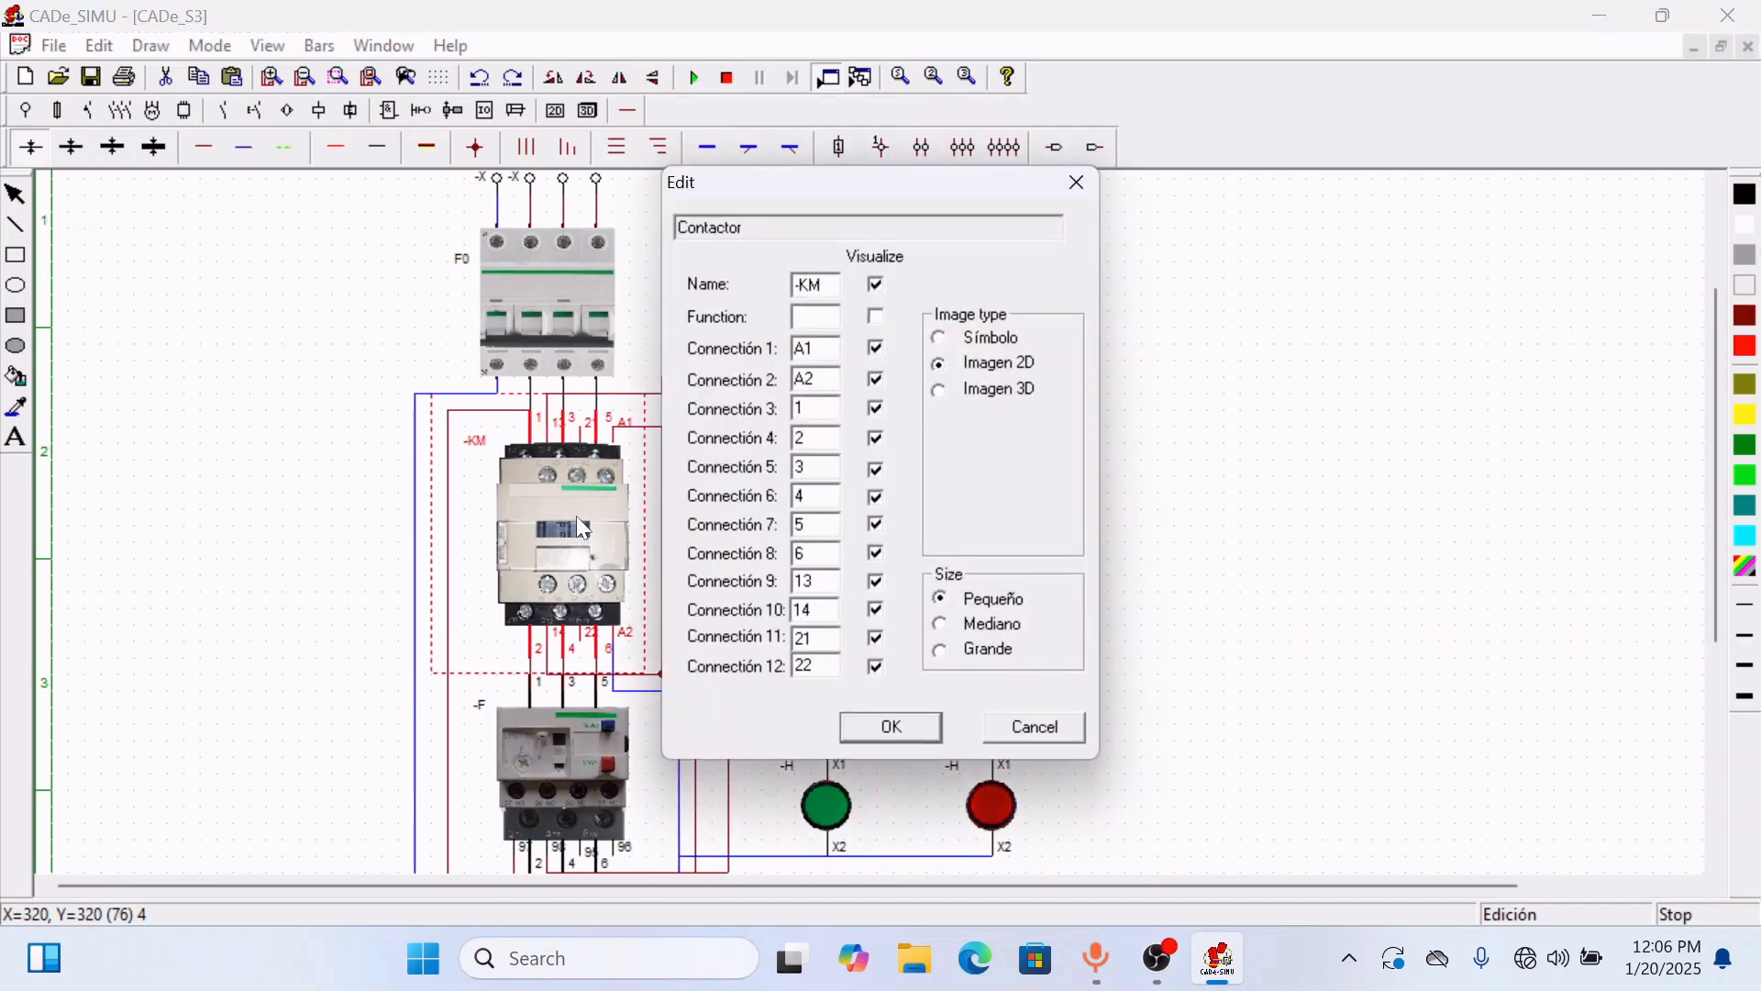
pyautogui.press('BackSpace')
pyautogui.press('BackSpace')
pyautogui.press('BackSpace')
pyautogui.write('KM1')
pyautogui.click(891, 725)
# - Rename the thermal relay as F1
pyautogui.scroll(-1, 729, 583)
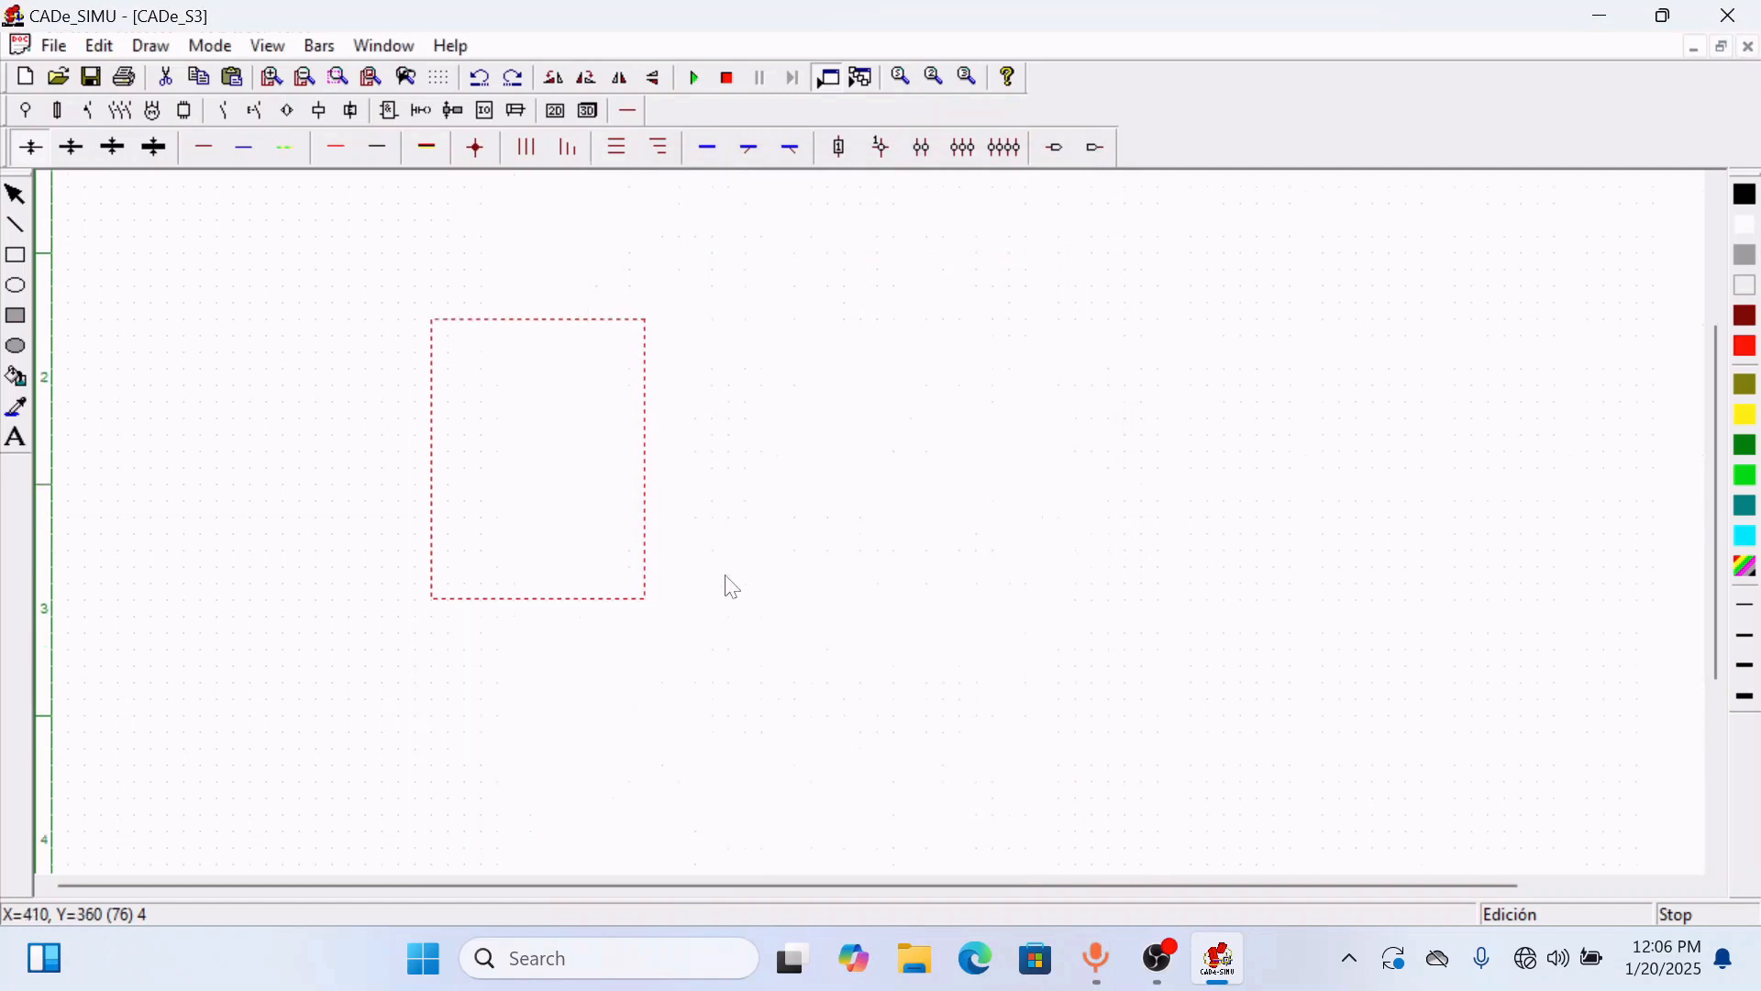
pyautogui.doubleClick(568, 685)
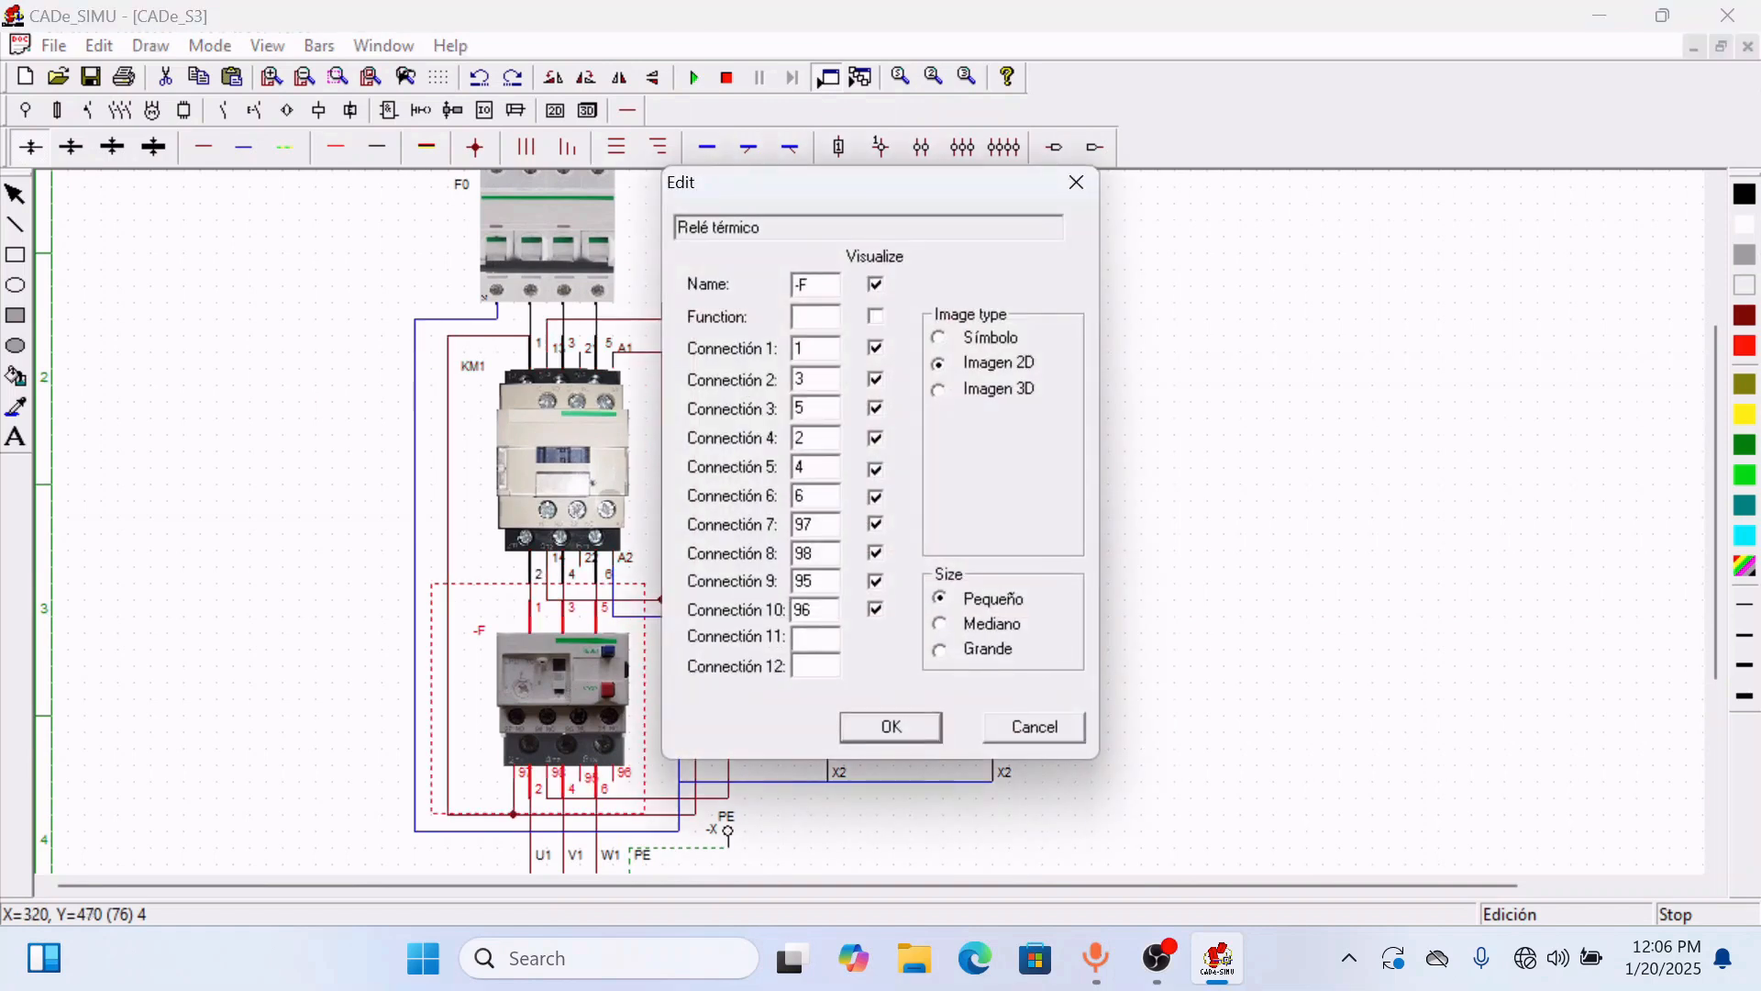
pyautogui.press('BackSpace')
pyautogui.press('BackSpace')
pyautogui.write('F1')
pyautogui.click(869, 727)
# - Rename the three-phase motor as M1
pyautogui.scroll(-1, 862, 688)
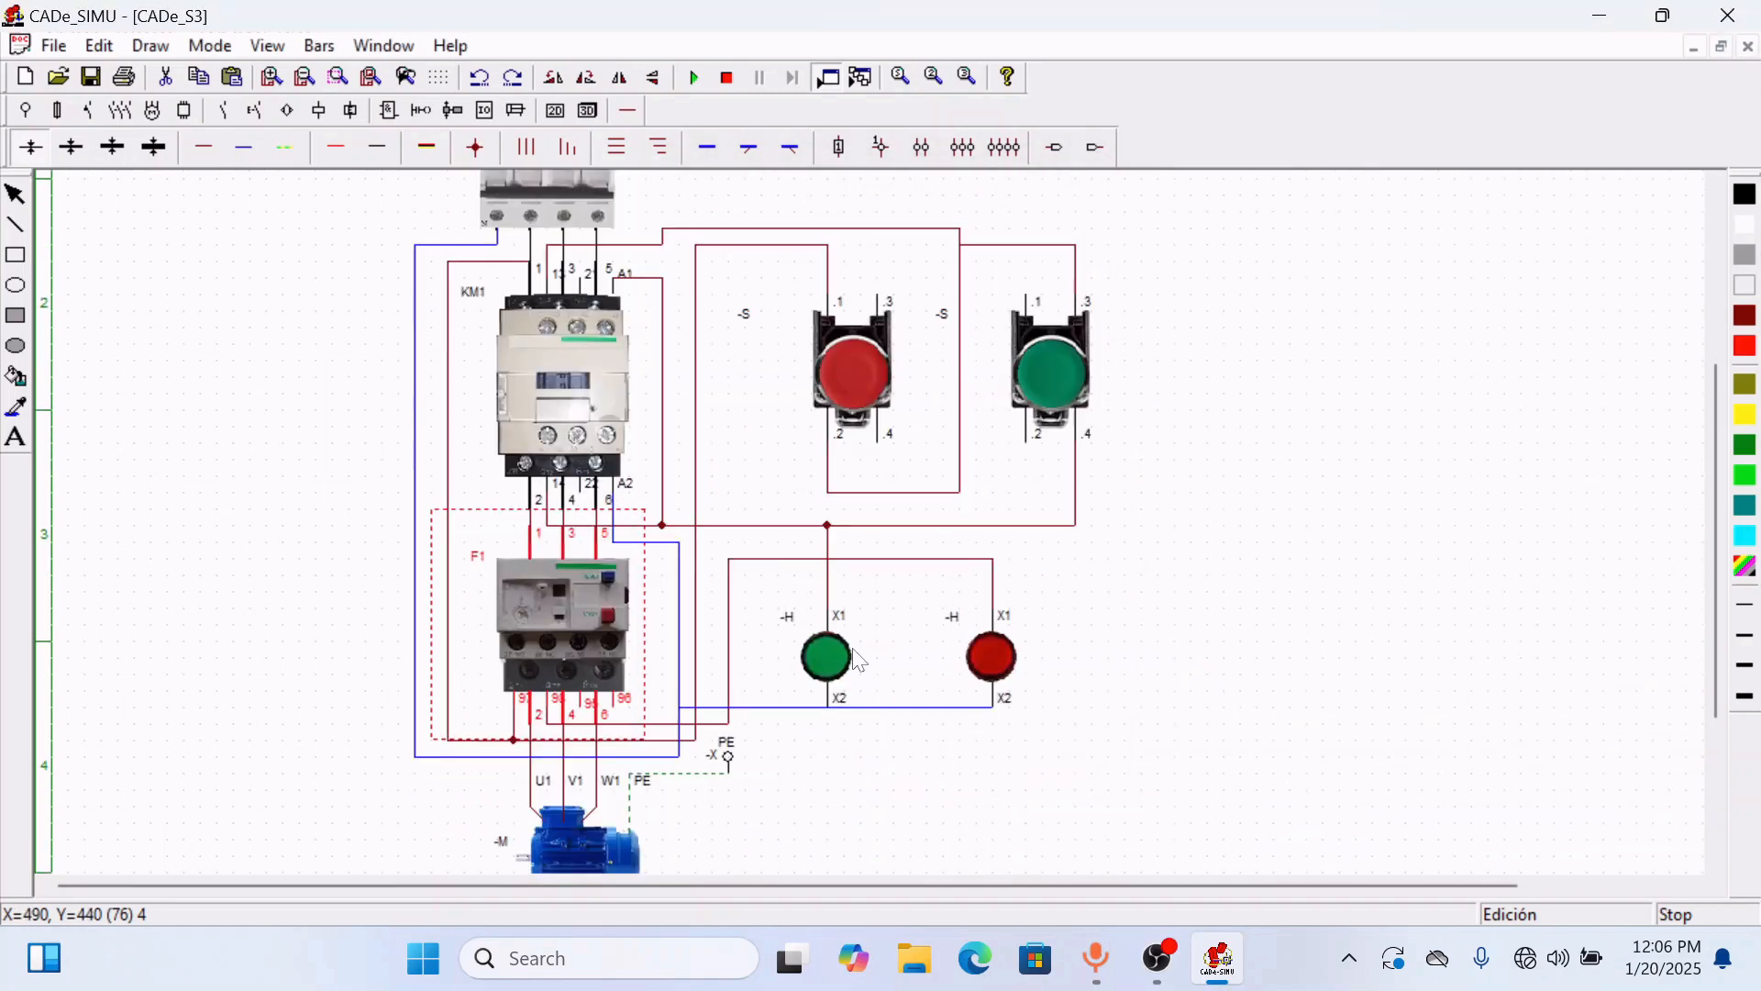
pyautogui.scroll(-1, 859, 661)
pyautogui.doubleClick(580, 777)
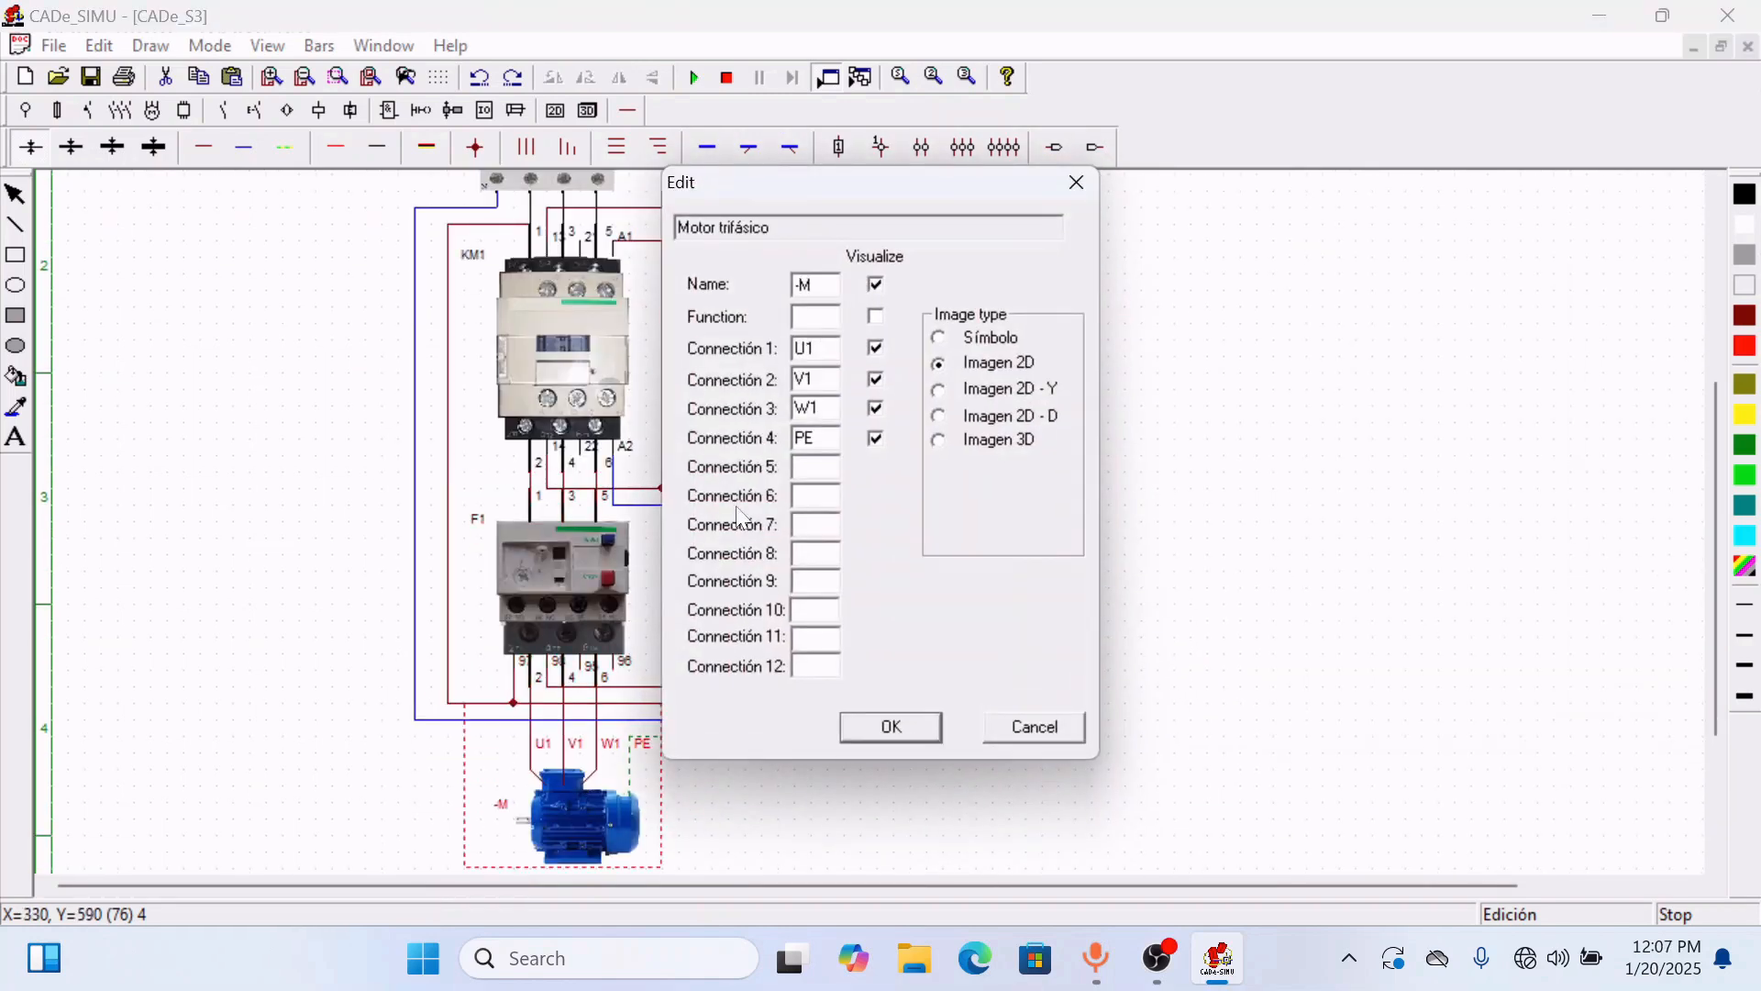
pyautogui.press('BackSpace')
pyautogui.press('BackSpace')
pyautogui.write('M1')
pyautogui.click(890, 729)
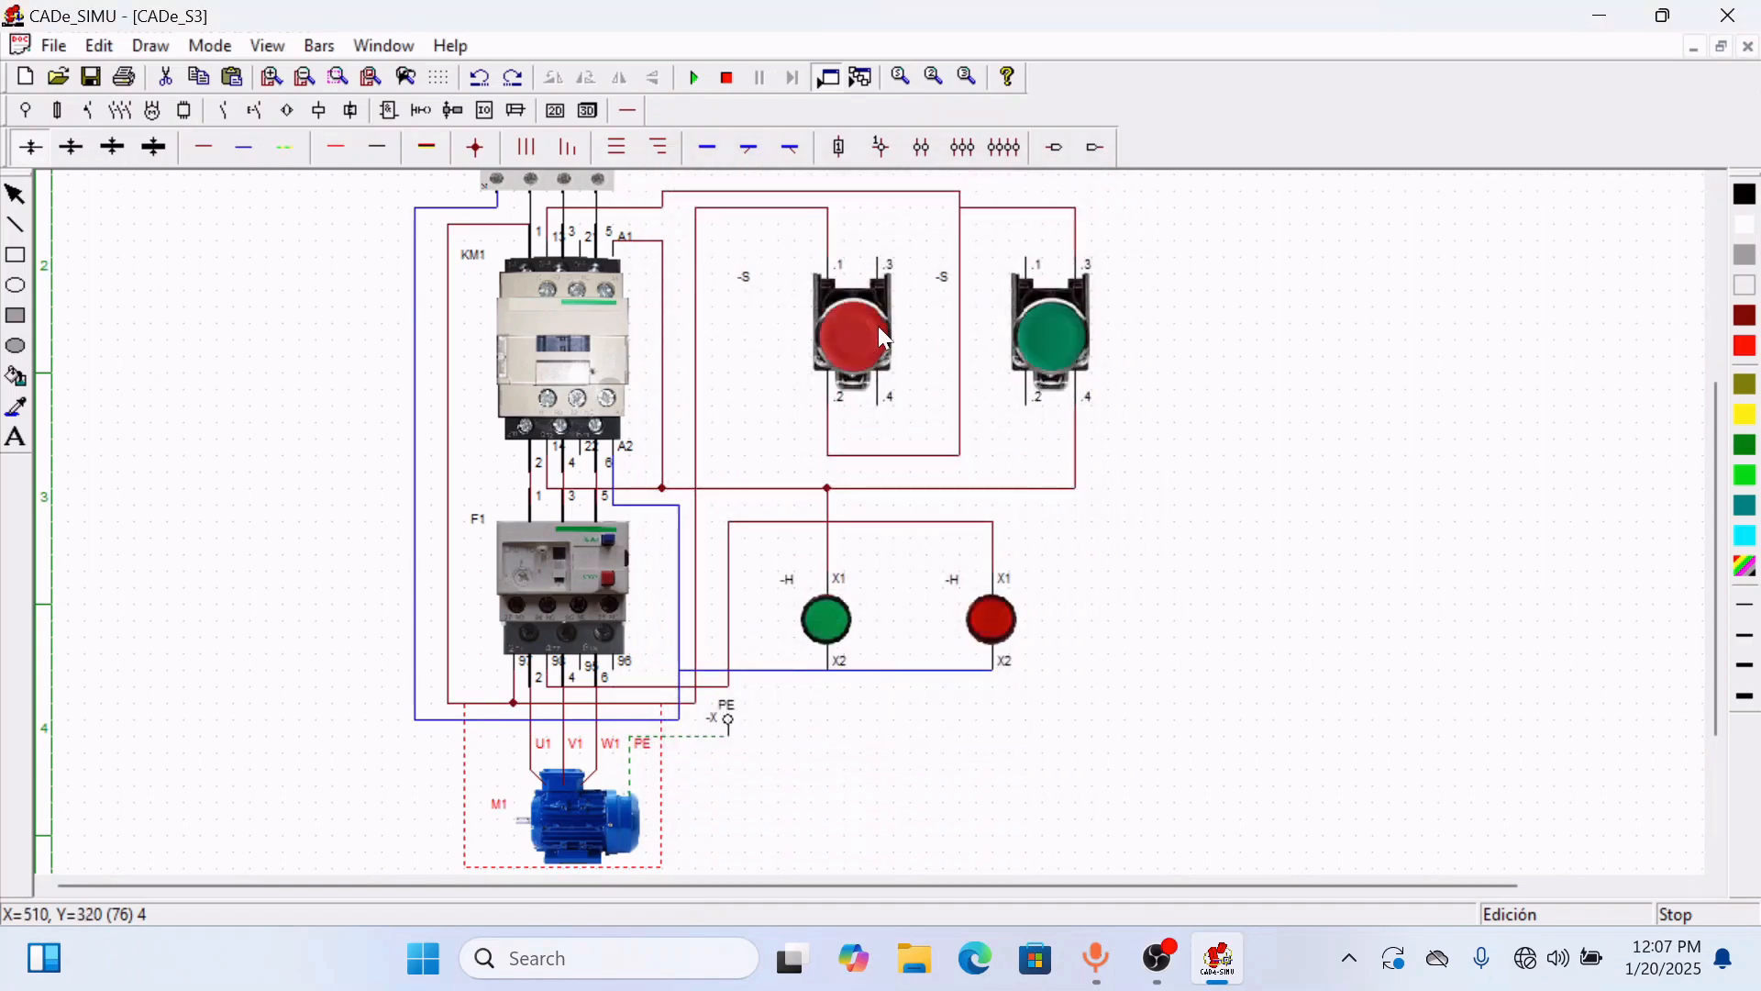
# - Rename the red stop pushbutton as S0
pyautogui.doubleClick(882, 332)
pyautogui.press('BackSpace')
pyautogui.press('BackSpace')
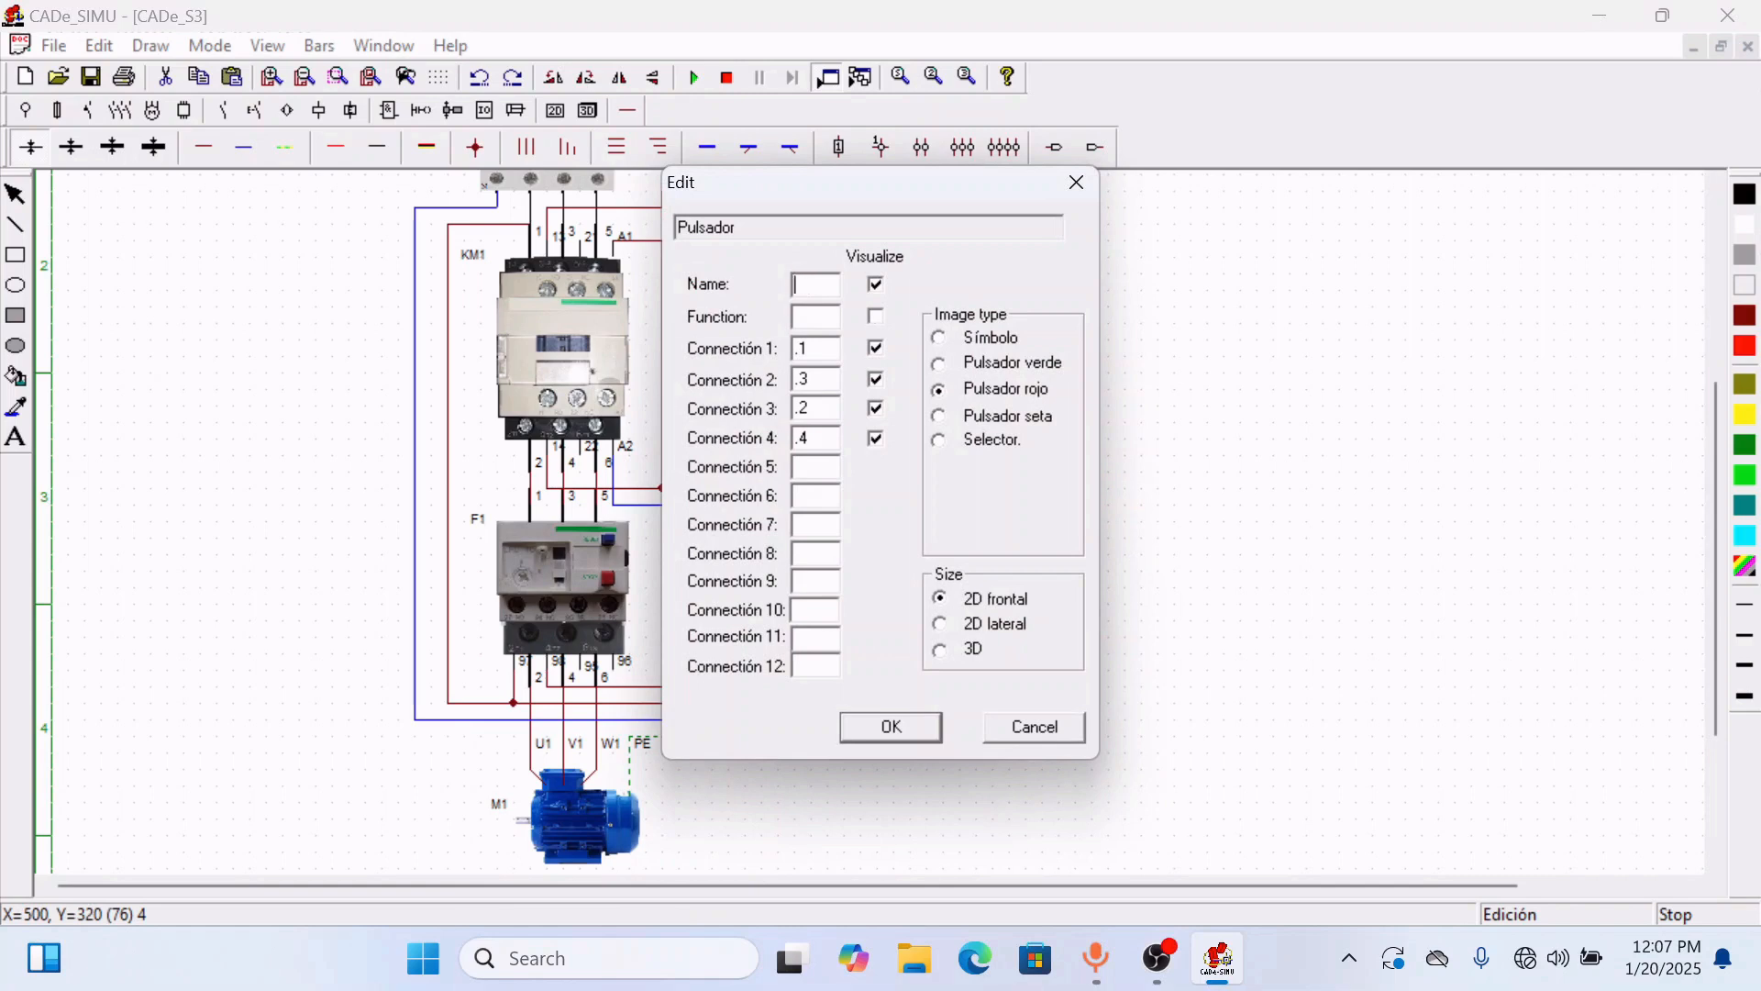
pyautogui.write('S0')
pyautogui.click(895, 722)
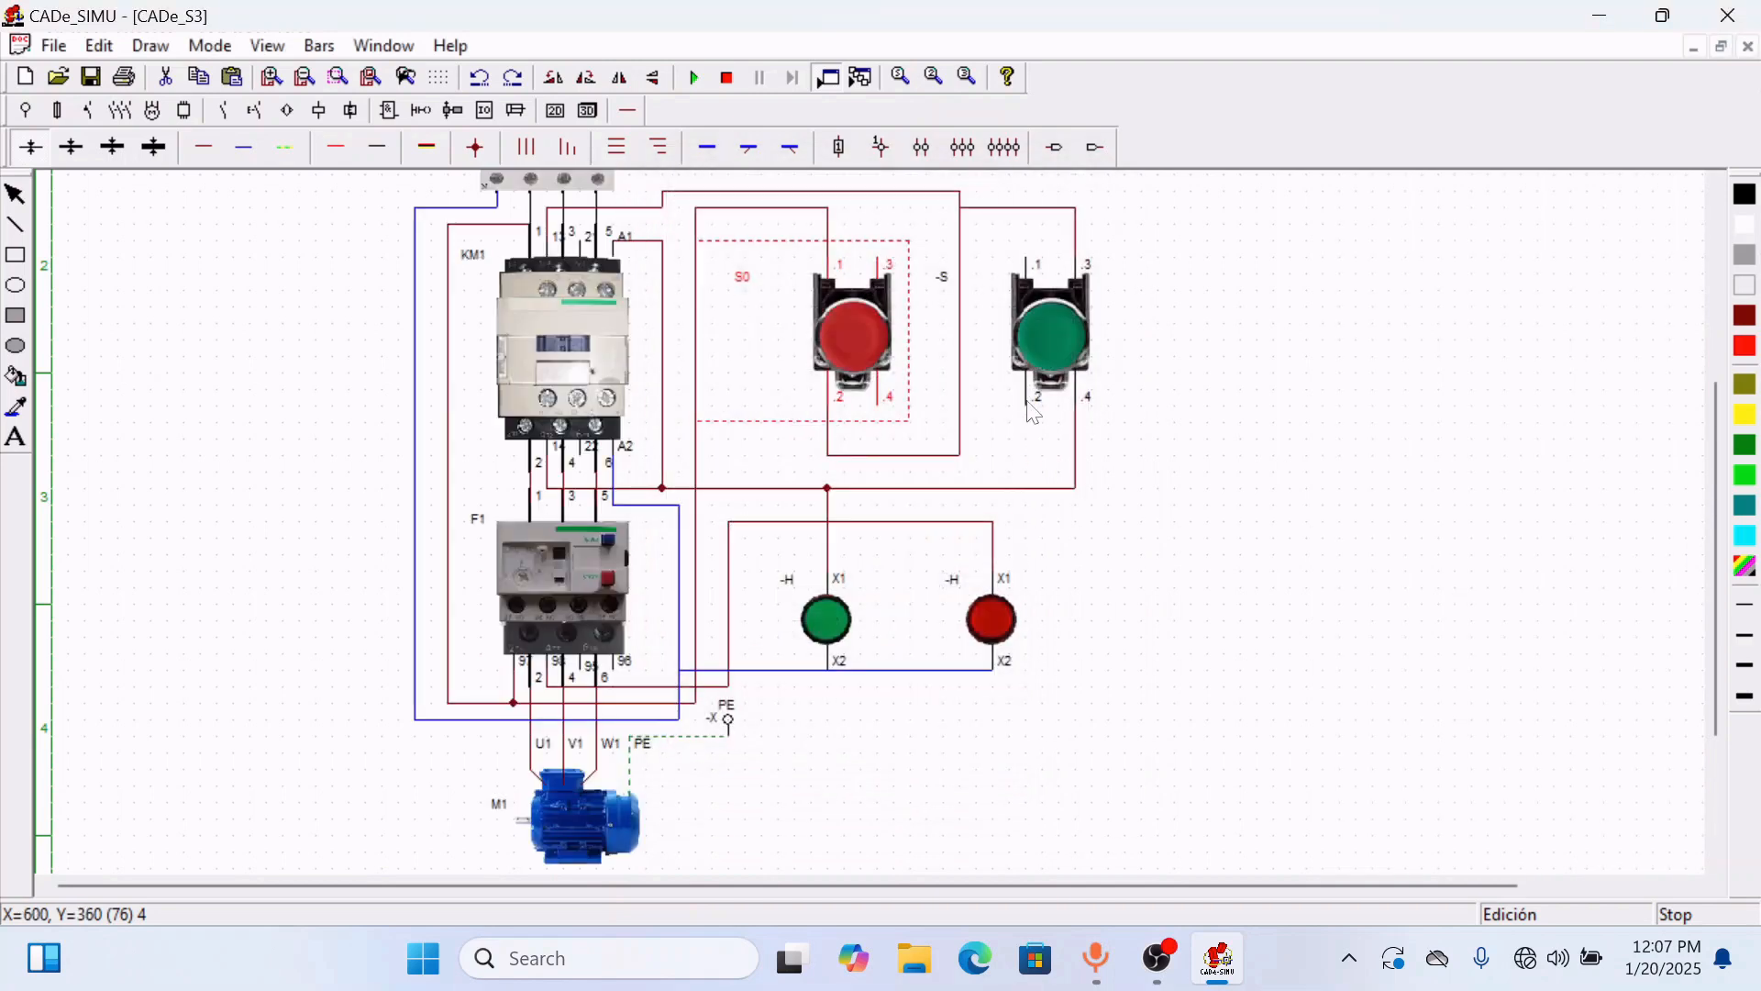
# - Rename the green start pushbutton as S1
pyautogui.doubleClick(1044, 363)
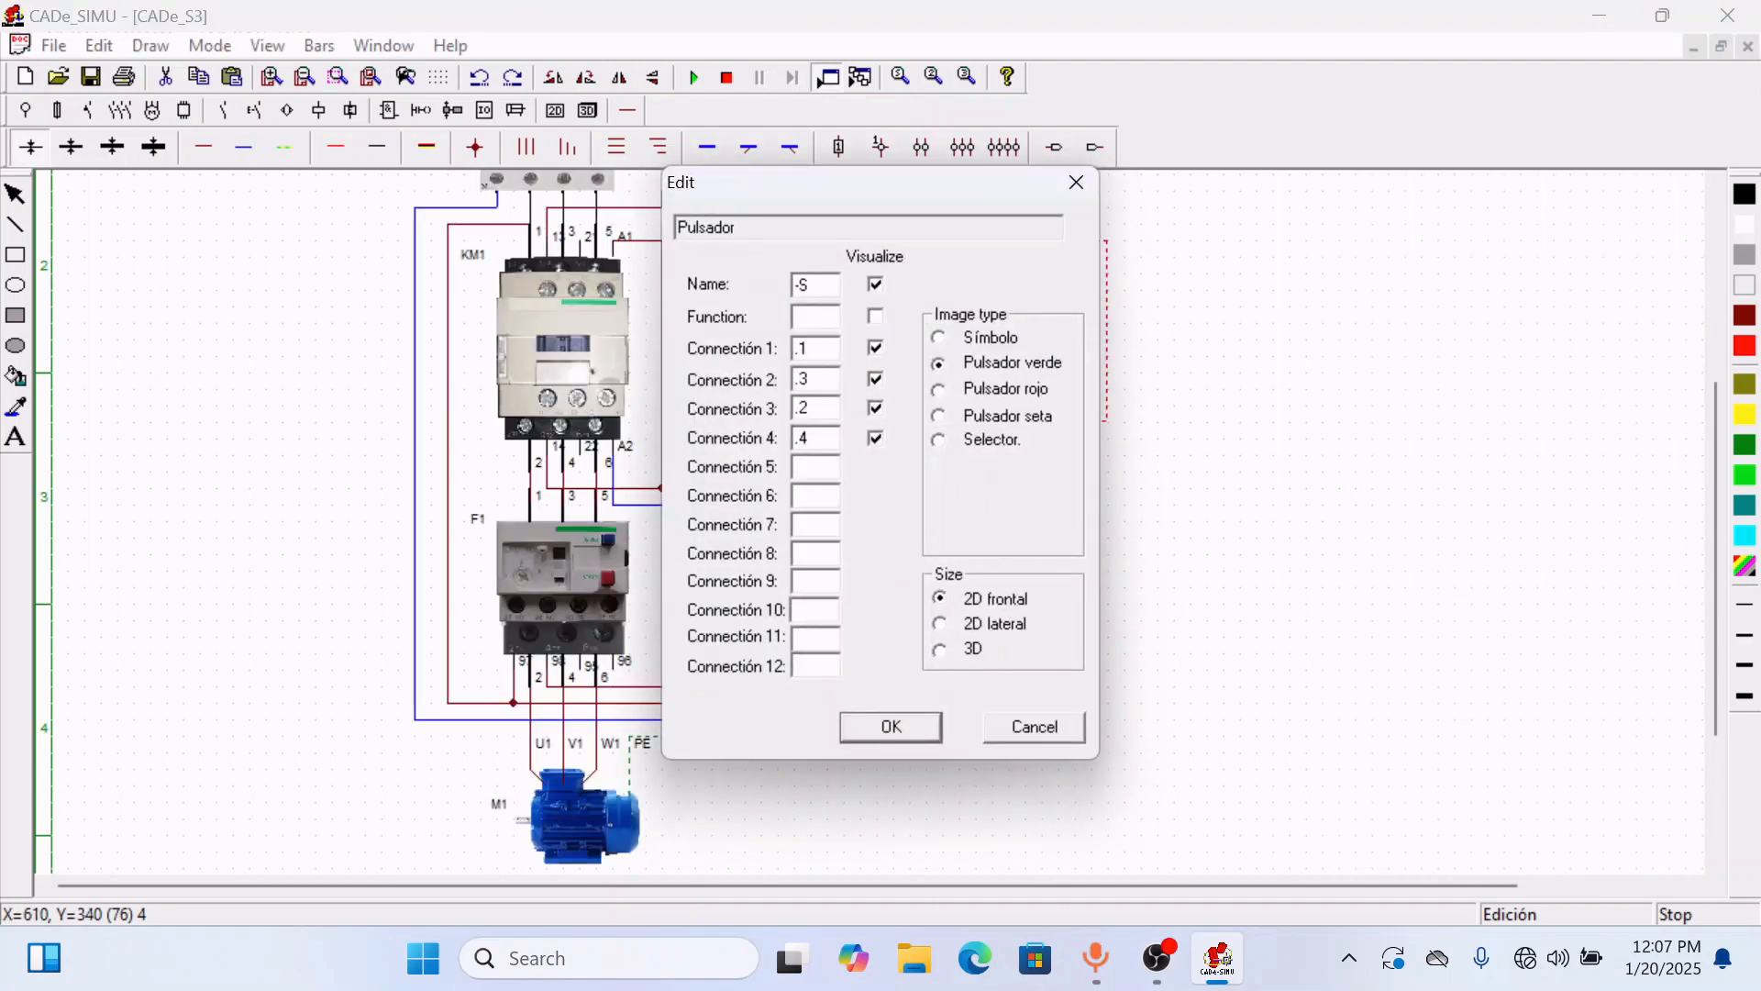
pyautogui.press('BackSpace')
pyautogui.press('BackSpace')
pyautogui.write('S1')
pyautogui.click(860, 734)
# - Rename the green indicator lamp as H1
pyautogui.doubleClick(832, 620)
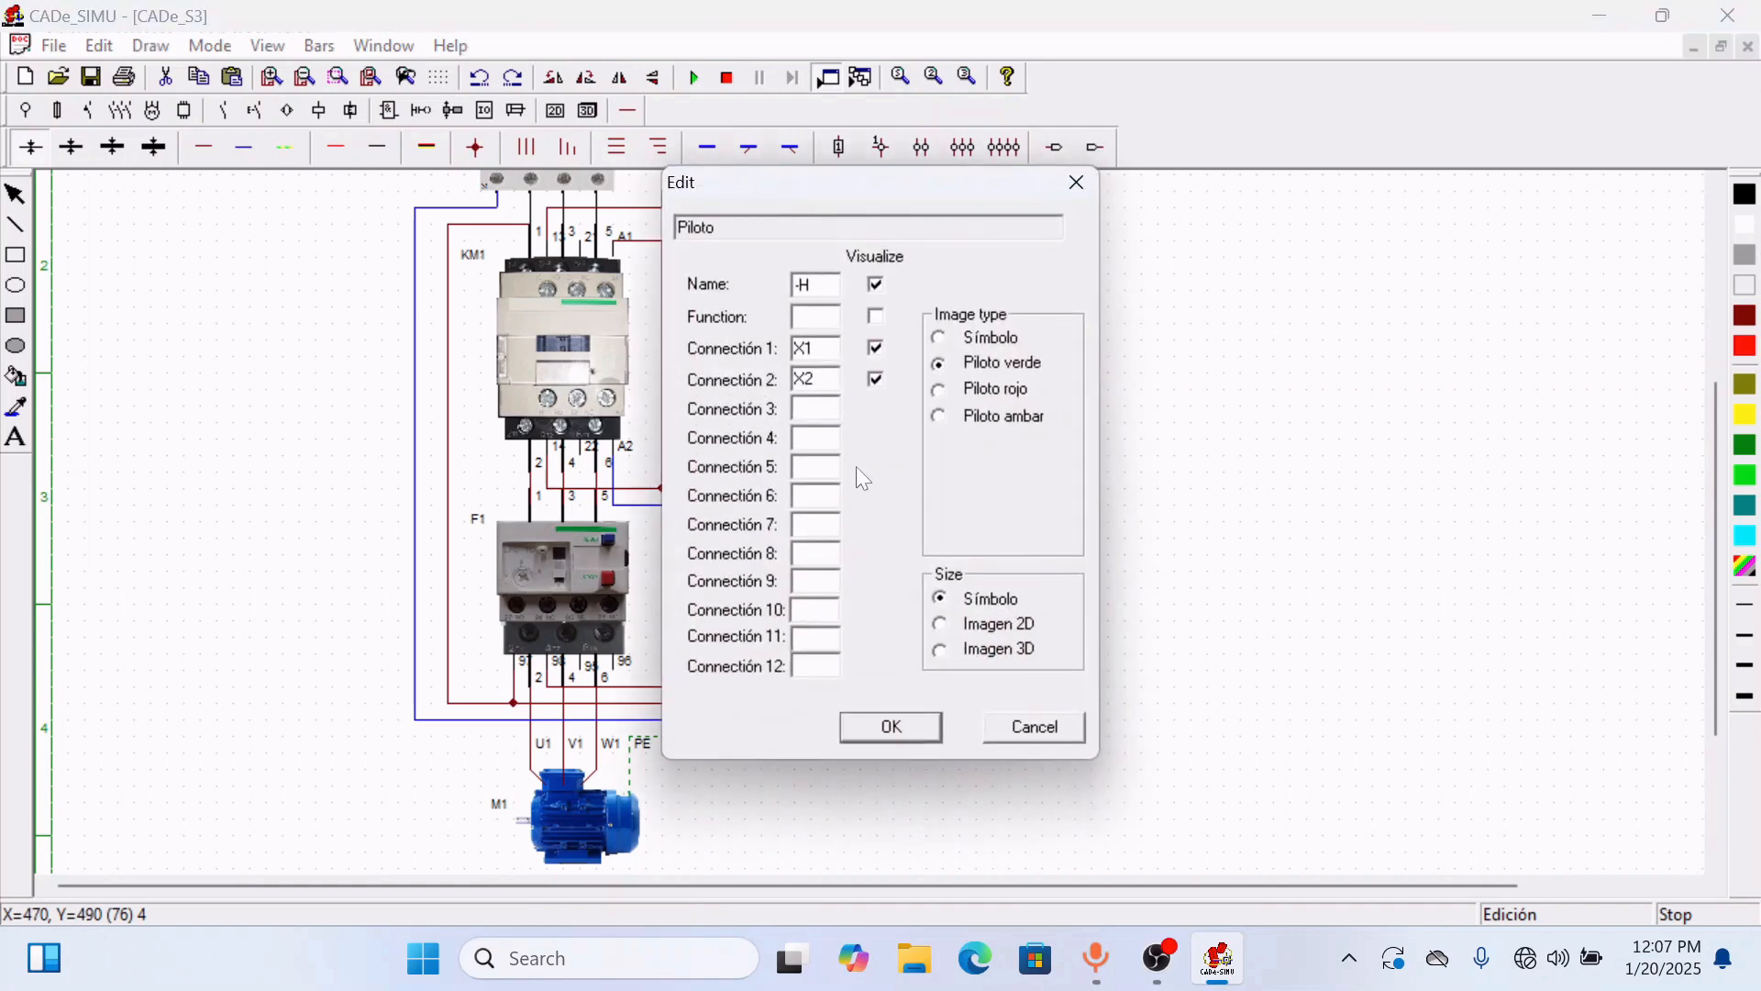
pyautogui.press('BackSpace')
pyautogui.press('BackSpace')
pyautogui.write('H1')
pyautogui.click(905, 721)
# - Rename the red indicator lamp as H2
pyautogui.doubleClick(978, 618)
pyautogui.press('BackSpace')
pyautogui.press('BackSpace')
pyautogui.write('H2')
pyautogui.click(891, 728)
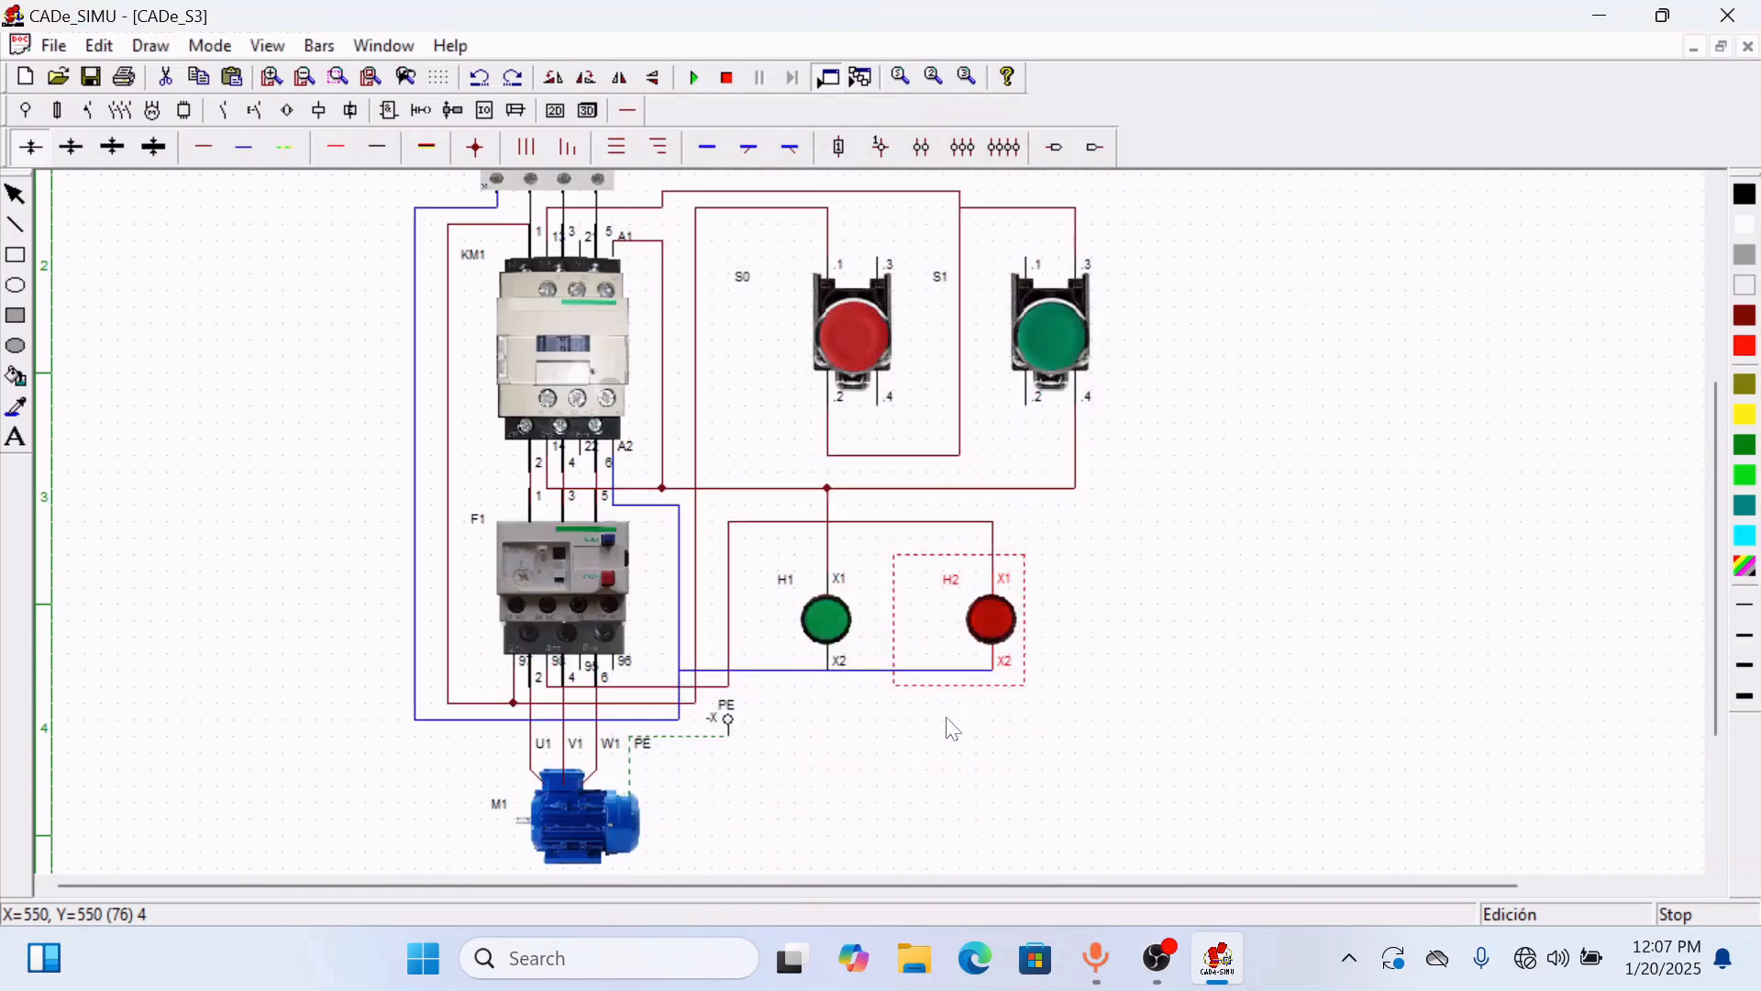
# - Start the simulation with the whole starter circuit in view and switch on the four-pole breaker F0
pyautogui.scroll(3, 947, 727)
pyautogui.scroll(2, 954, 728)
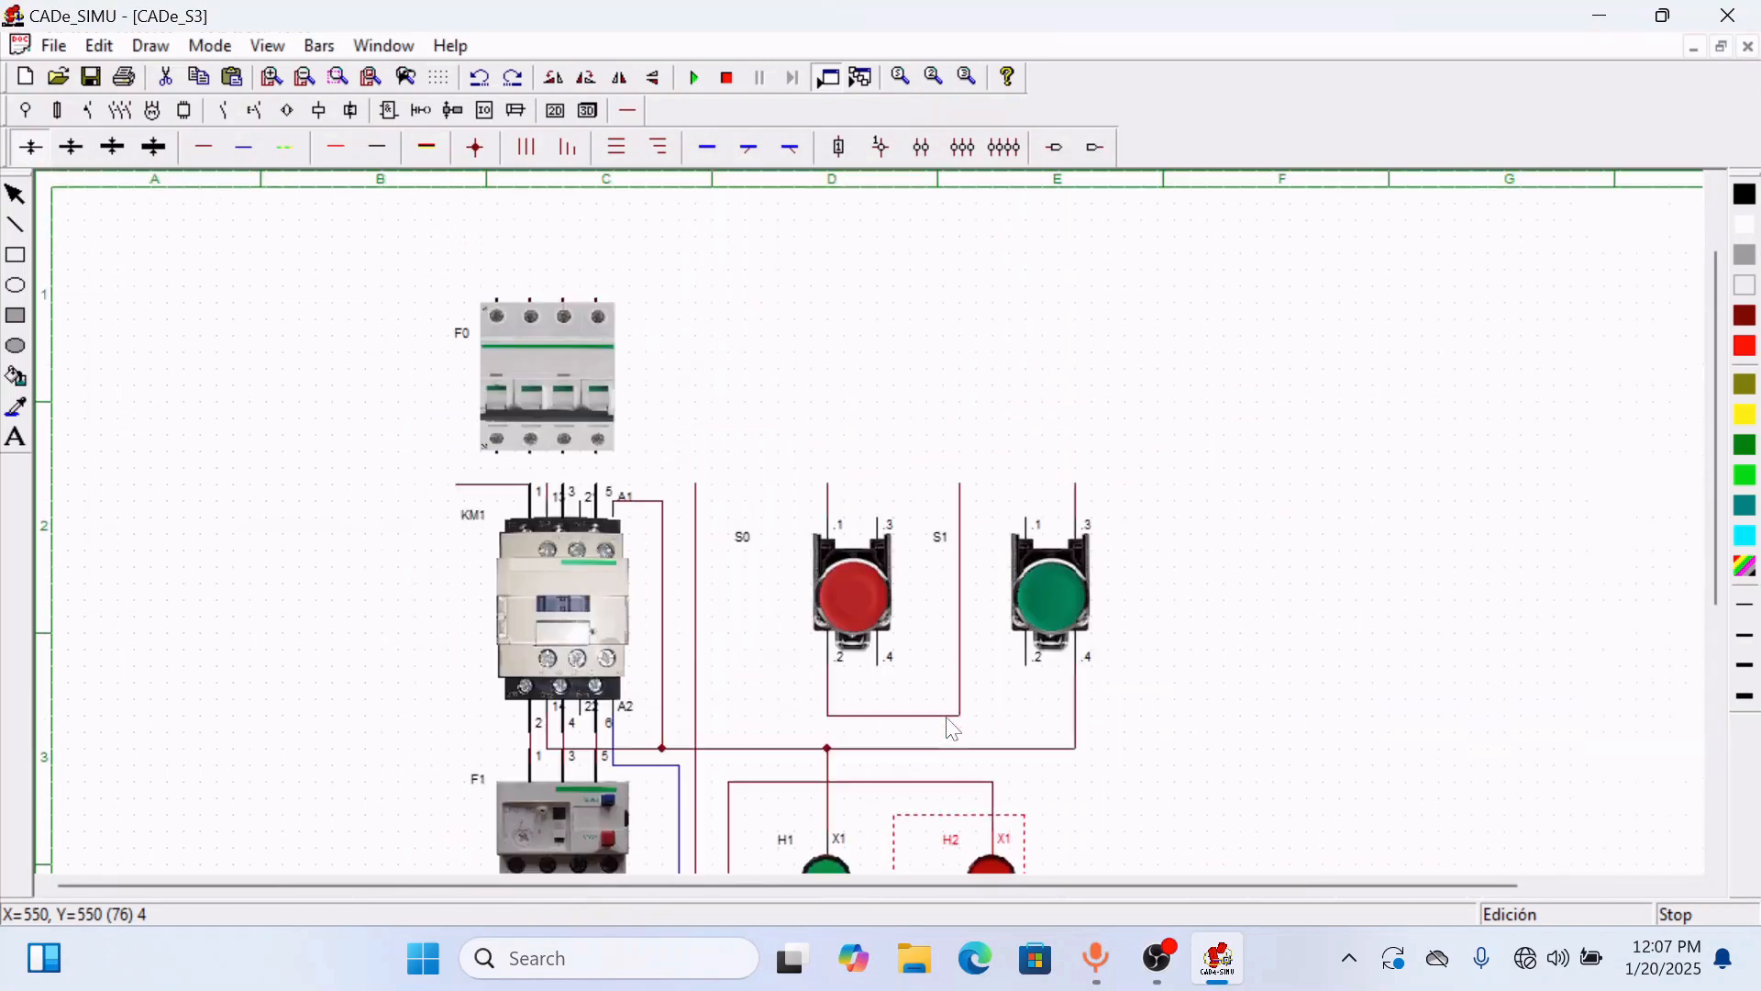
pyautogui.scroll(-2, 954, 729)
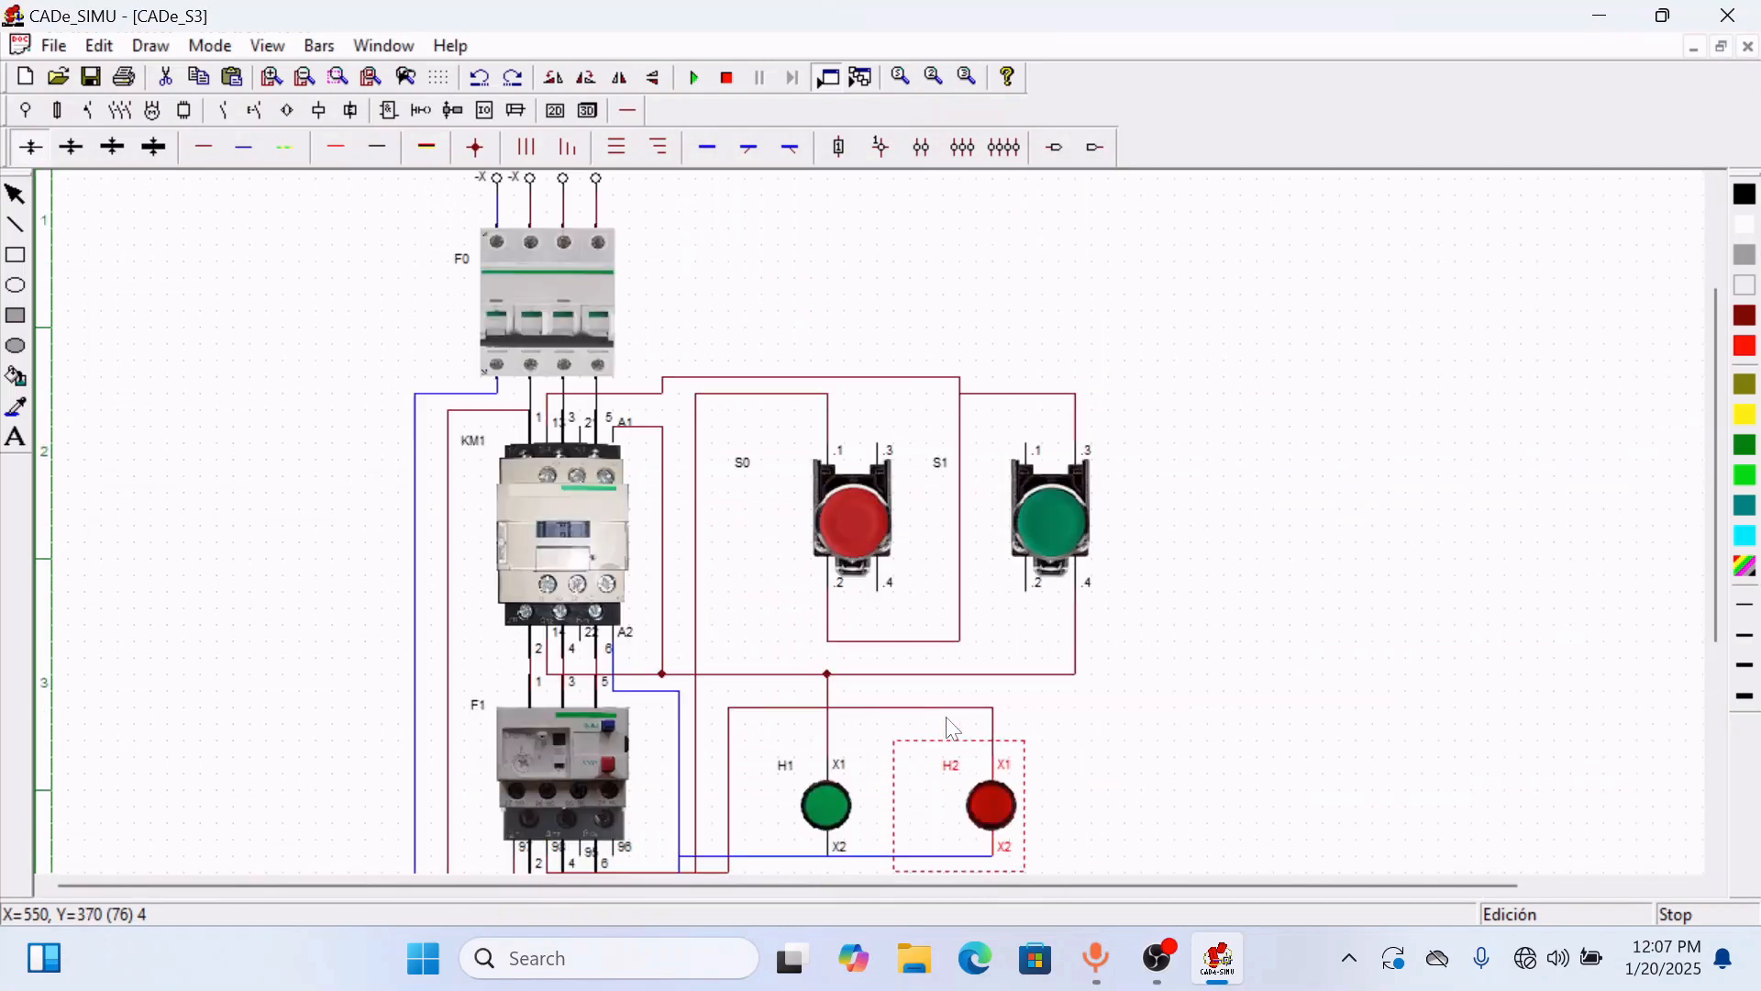
pyautogui.click(304, 81)
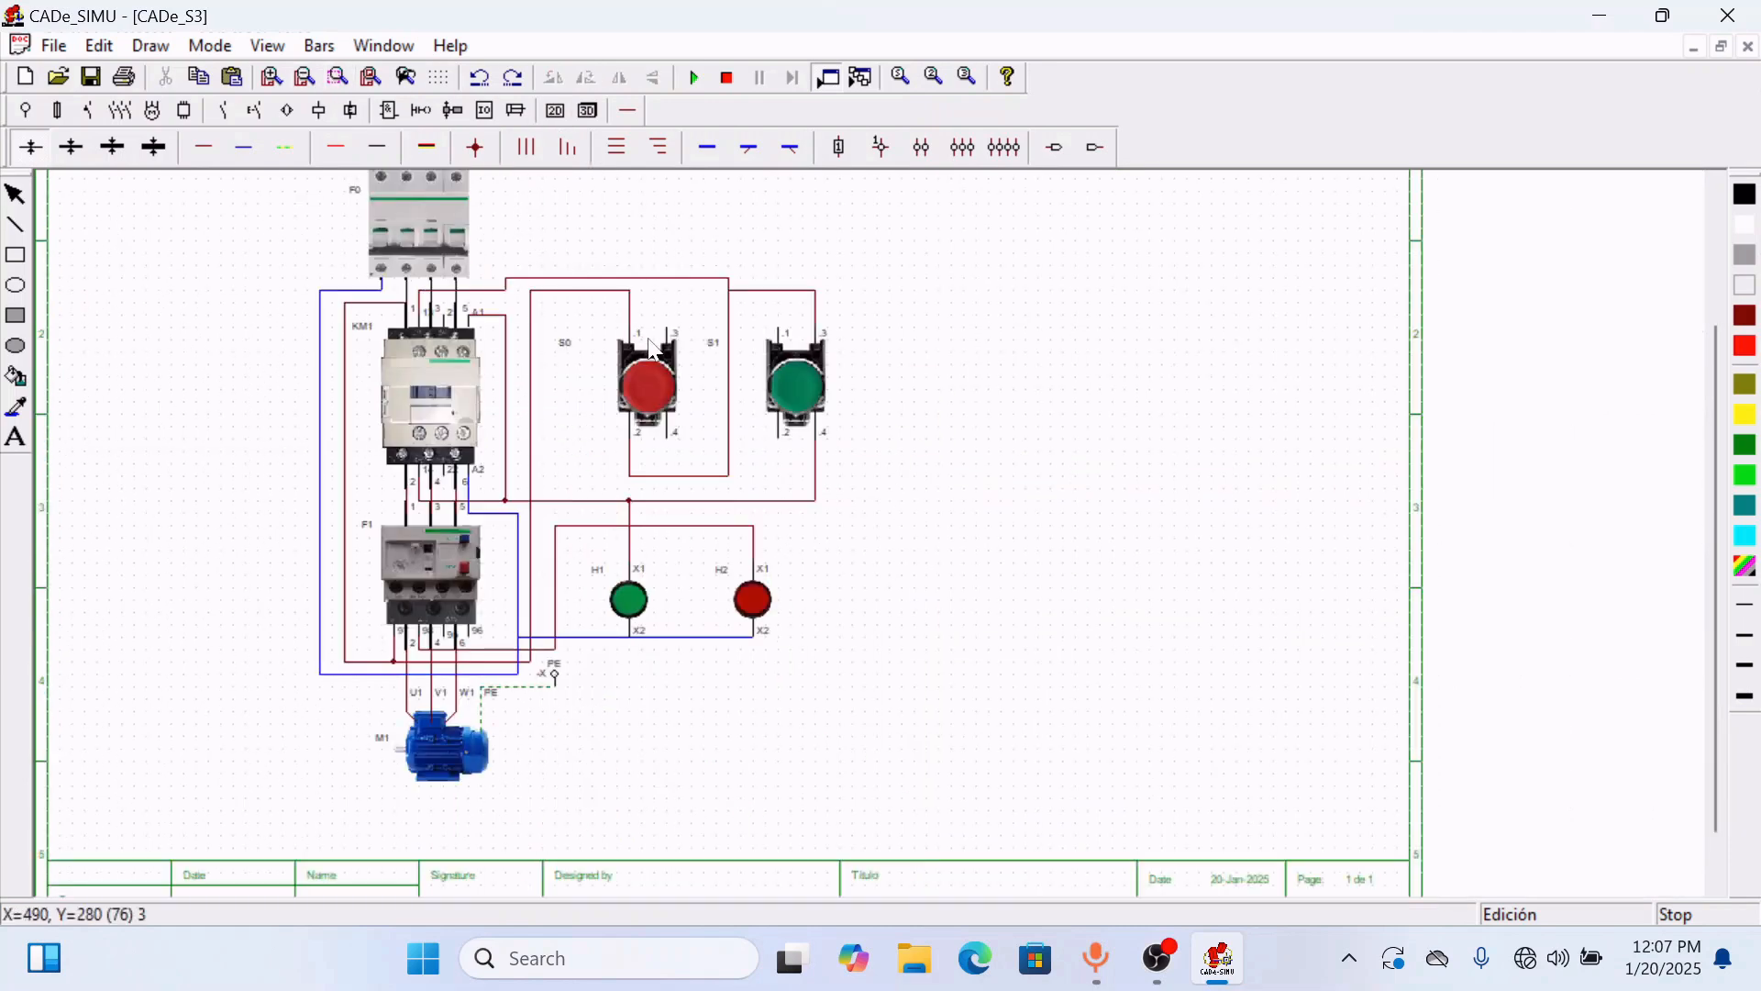
pyautogui.scroll(2, 649, 392)
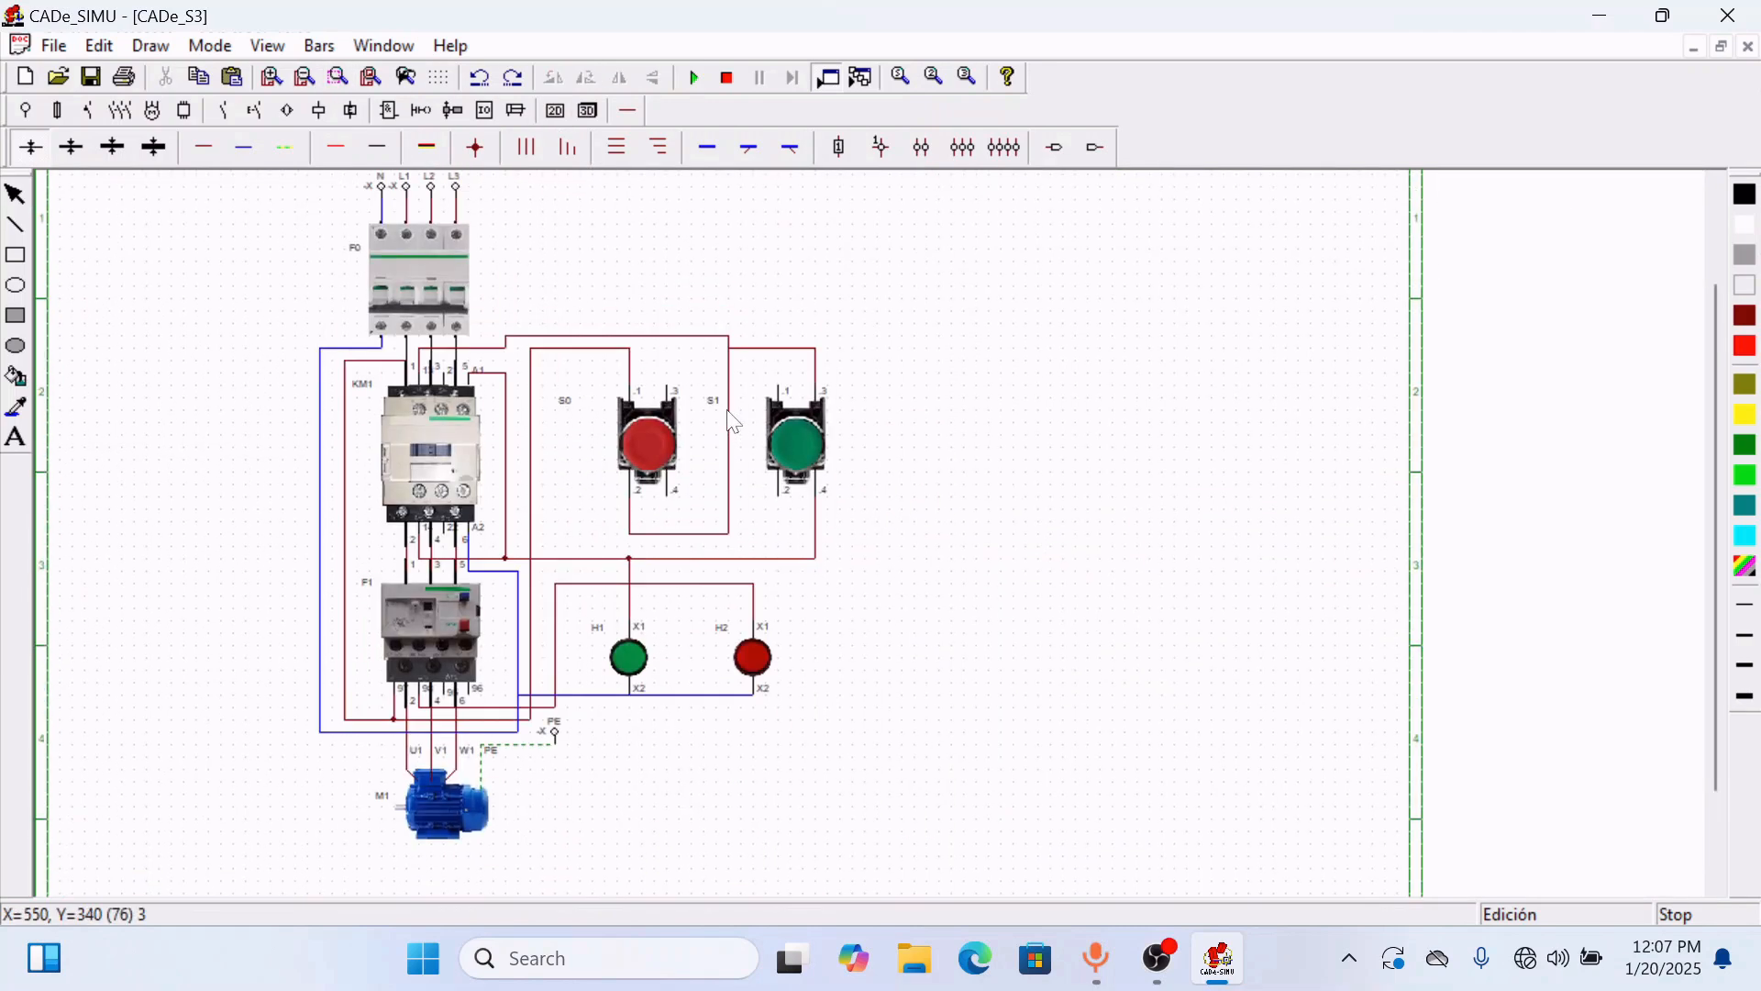
pyautogui.scroll(1, 734, 422)
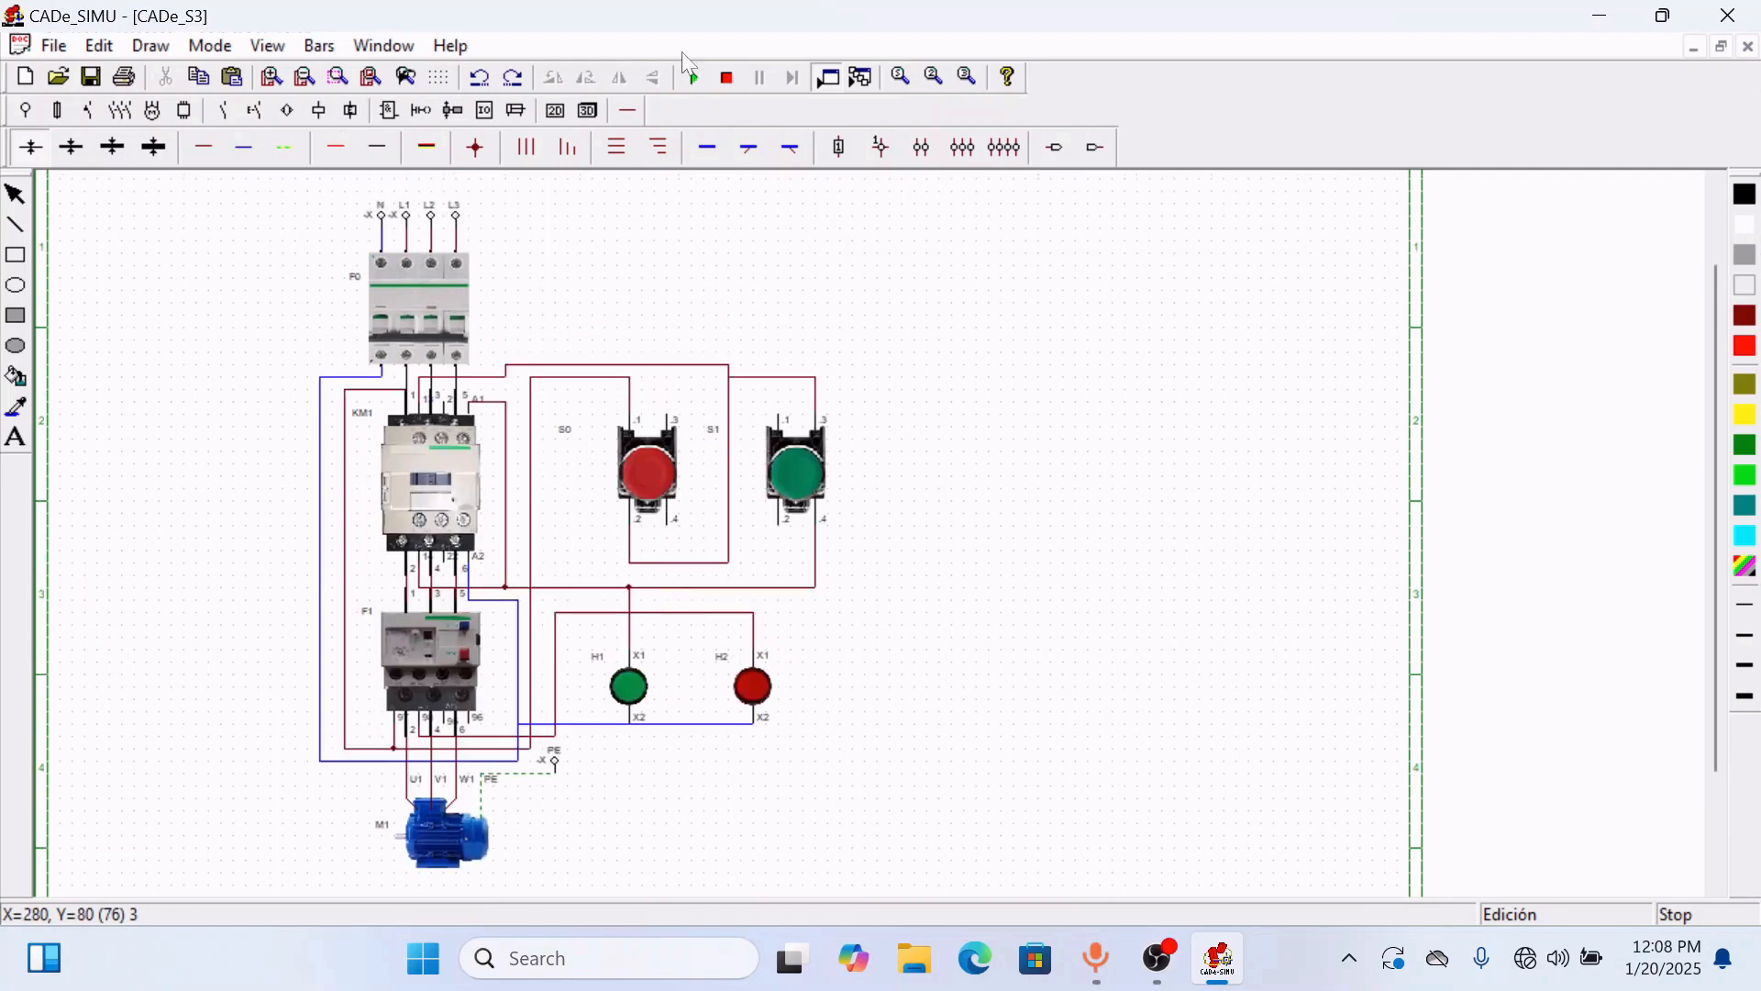
pyautogui.click(695, 81)
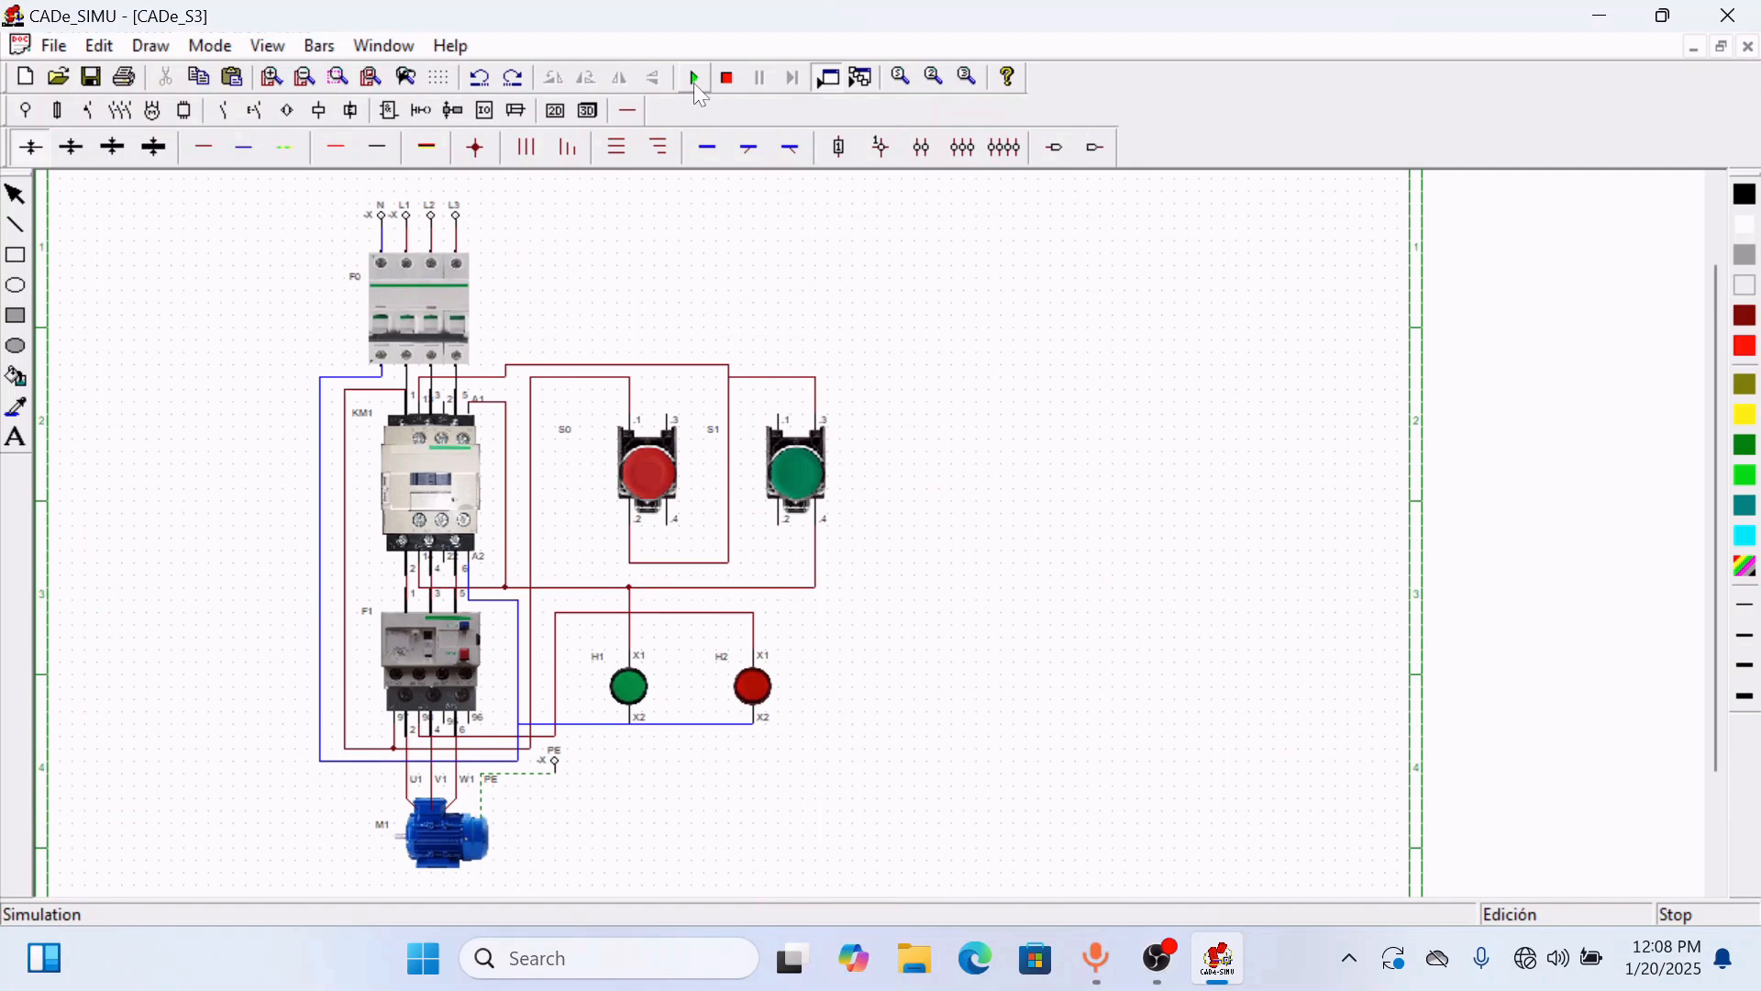
pyautogui.click(388, 335)
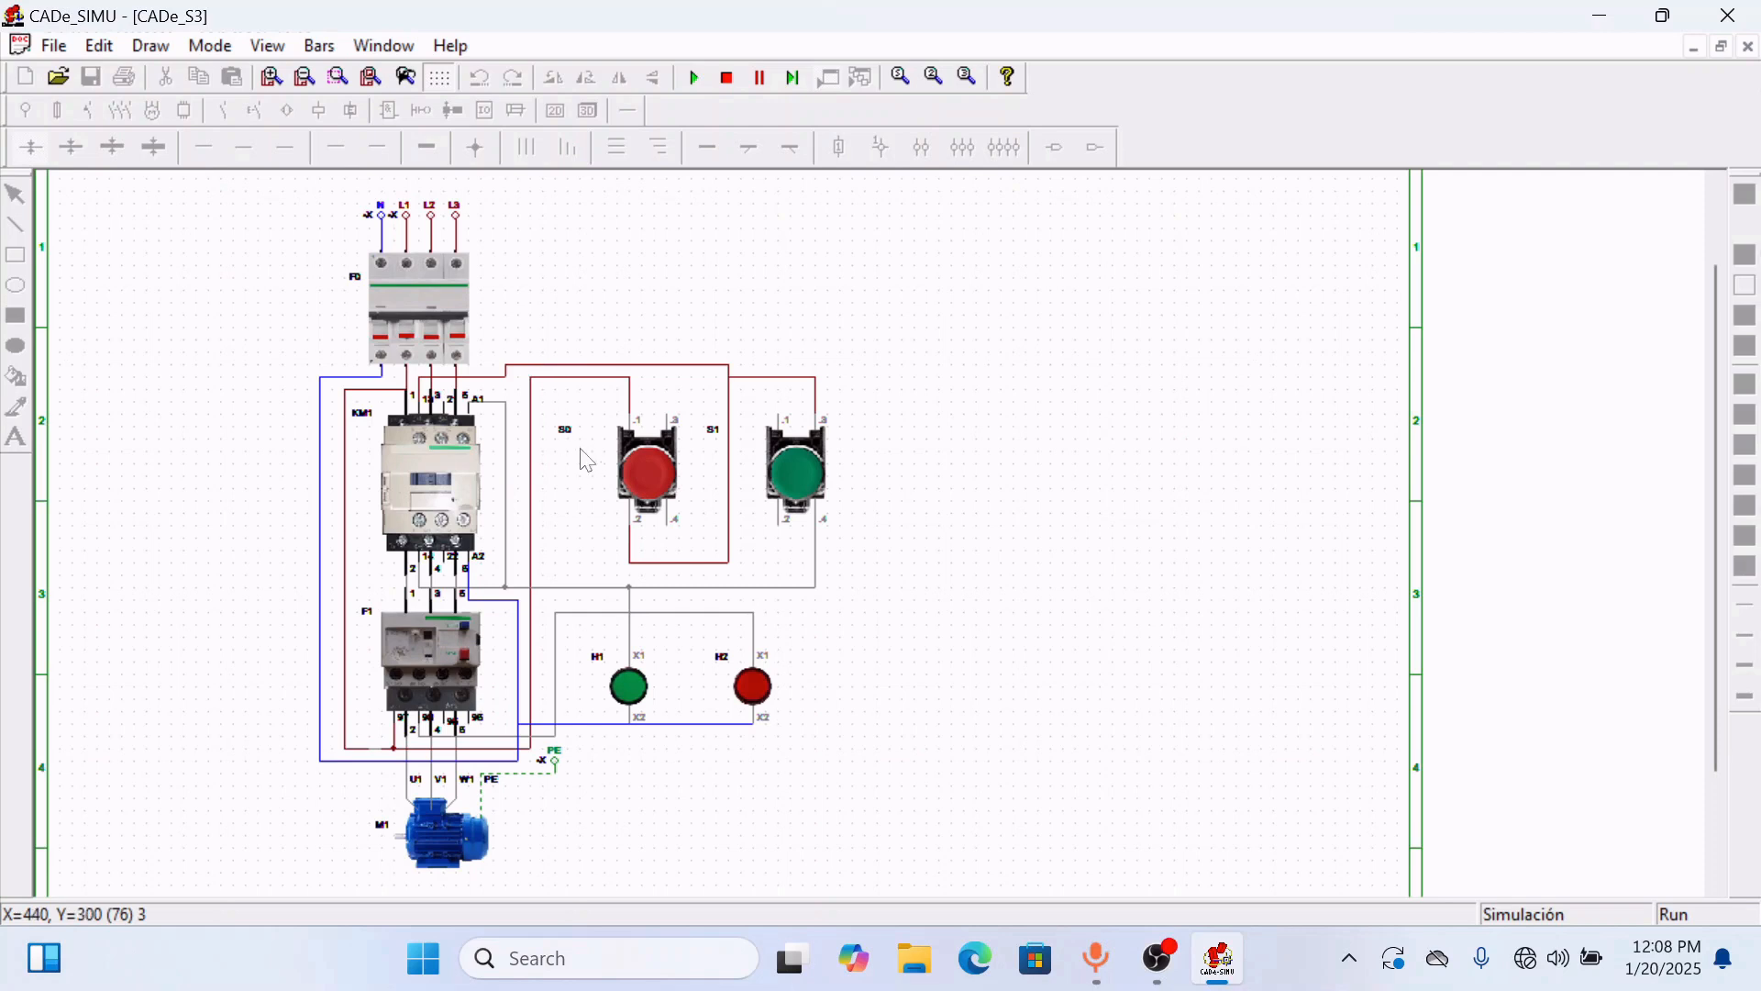
# - Test motor control by energising contactor KM1 with start pushbutton S1 and de-energising it with stop pushbutton S0
pyautogui.click(801, 477)
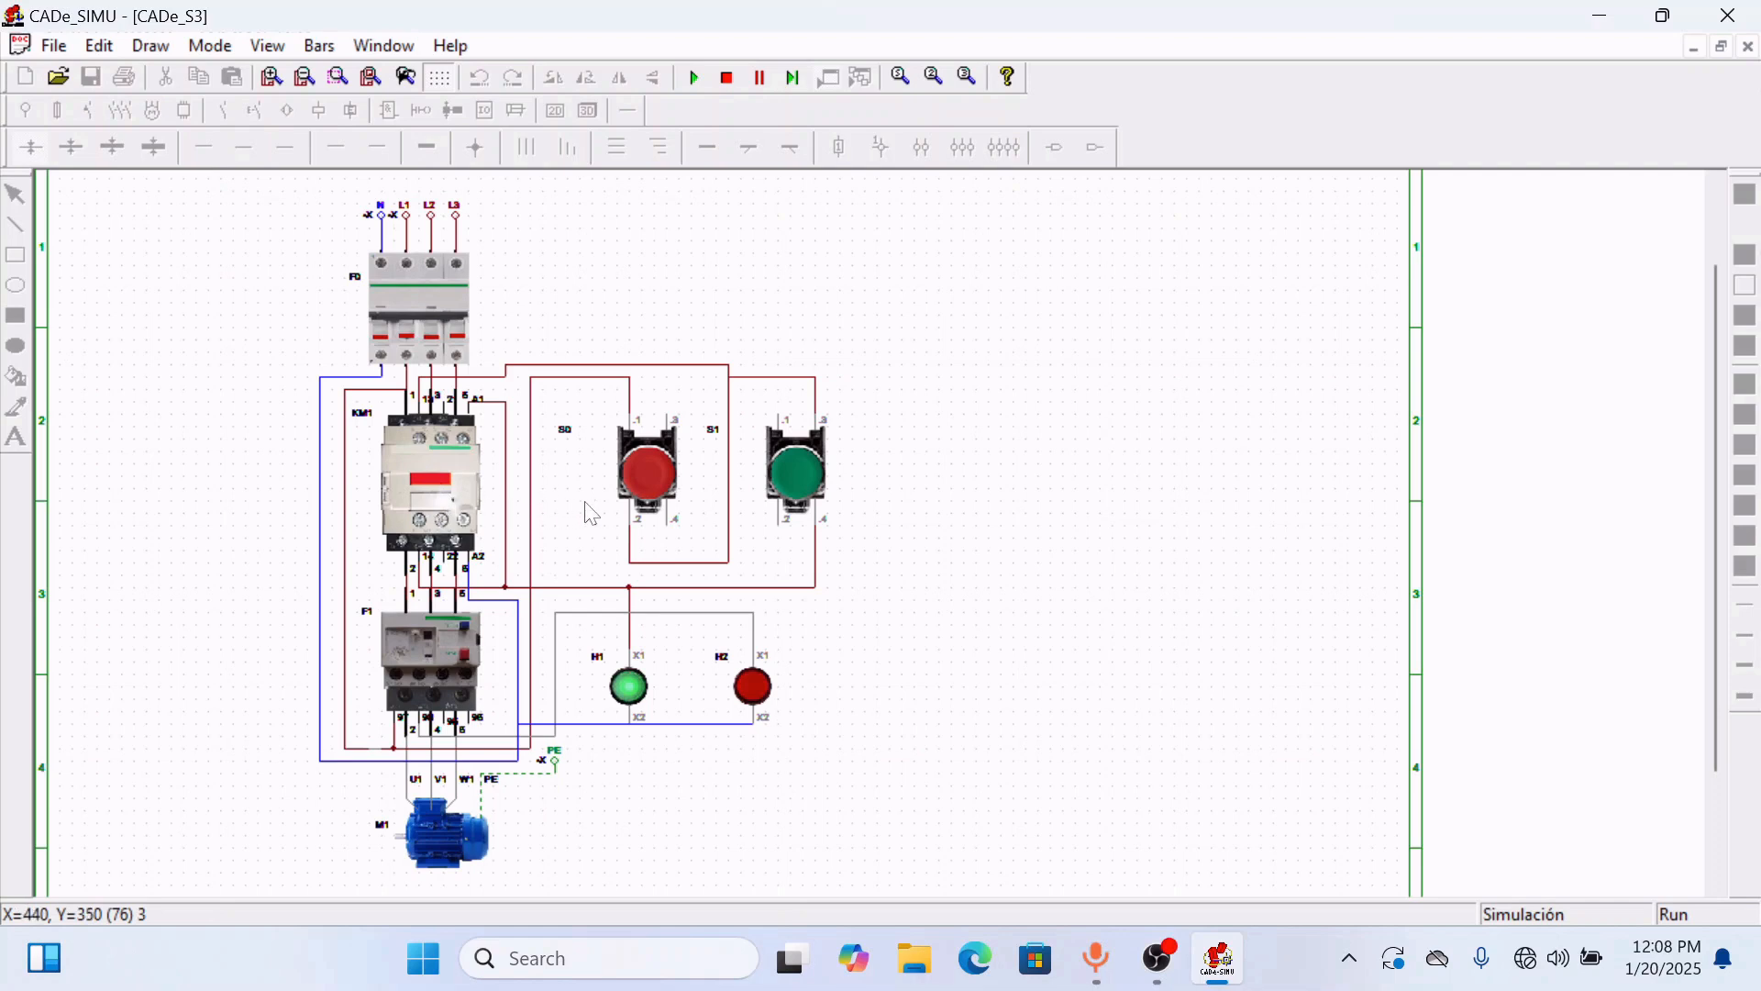
pyautogui.click(651, 475)
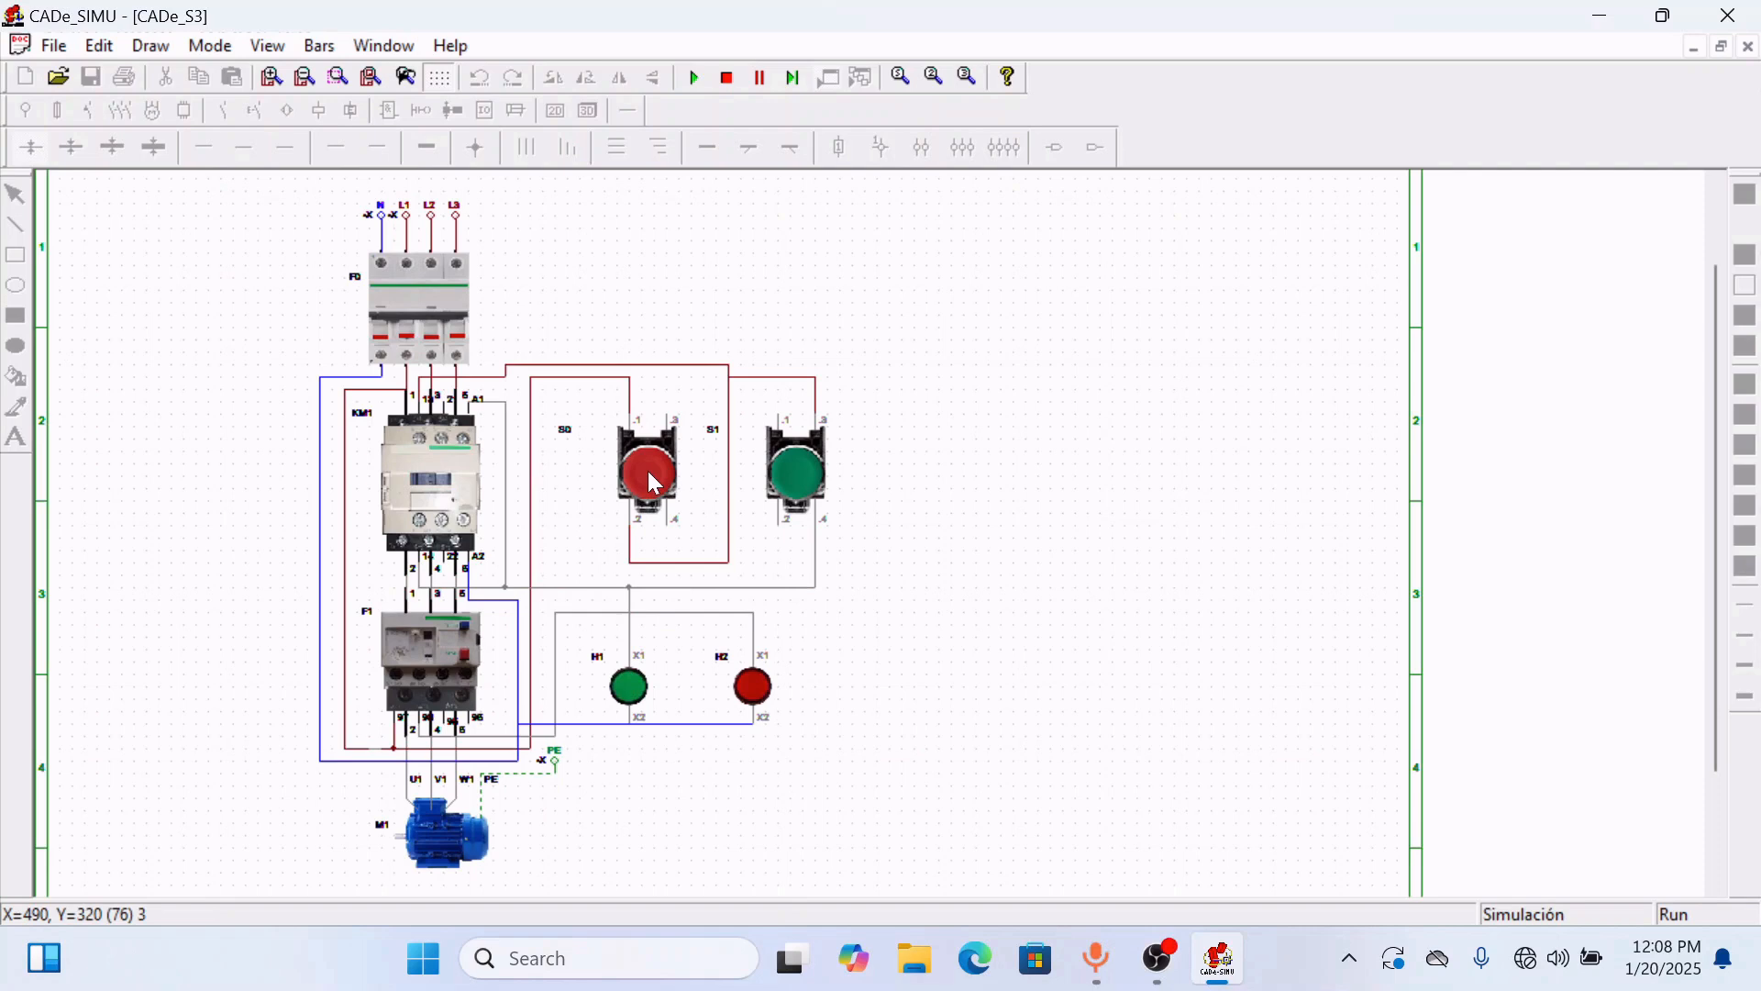
# - Trip the thermal overload relay F1 to test the fault indication on lamp H2
pyautogui.click(434, 657)
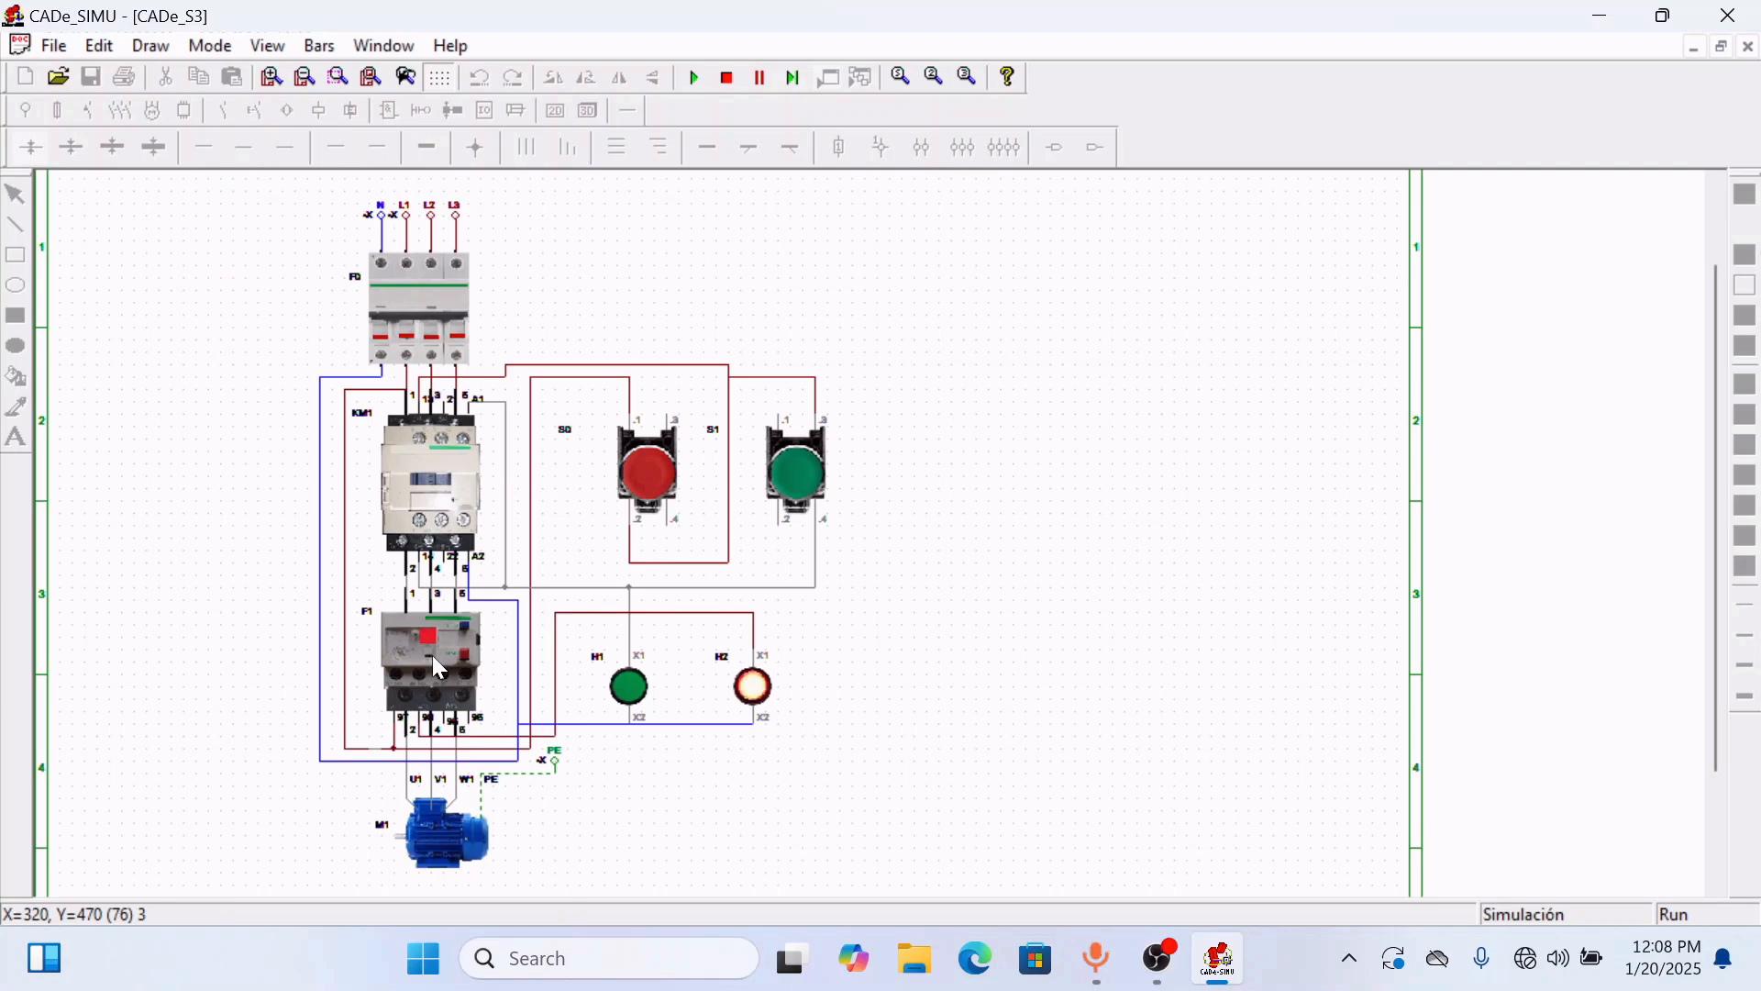